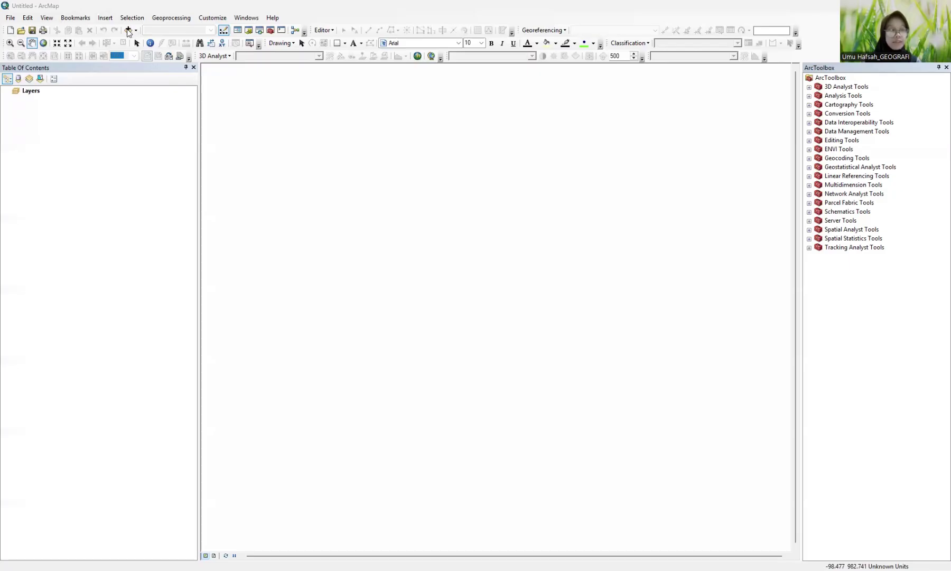
Step: Add the batu, eros, lere and prod shapefiles from the 03_KuantitatifBerjenjang folder to the map
click(128, 31)
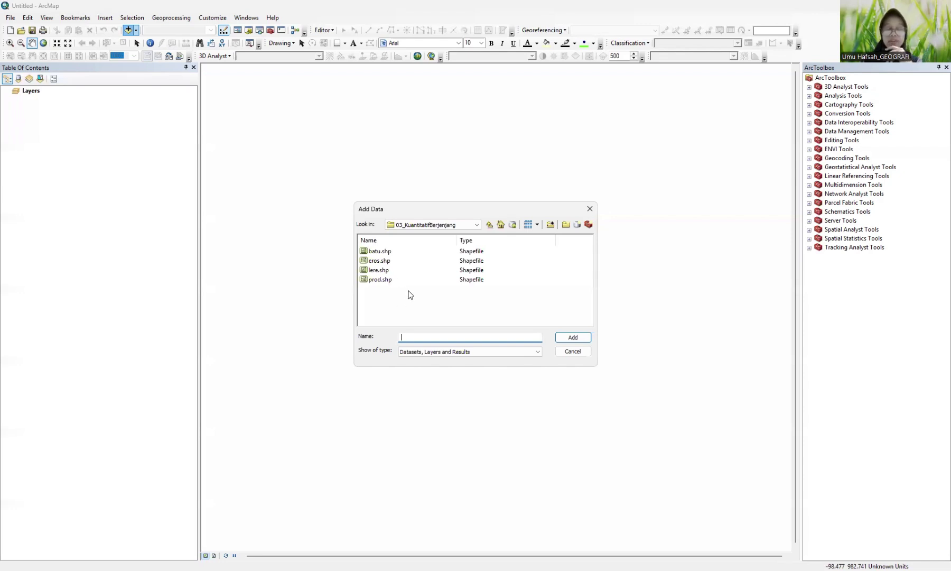
drag(418, 300, 379, 251)
click(570, 338)
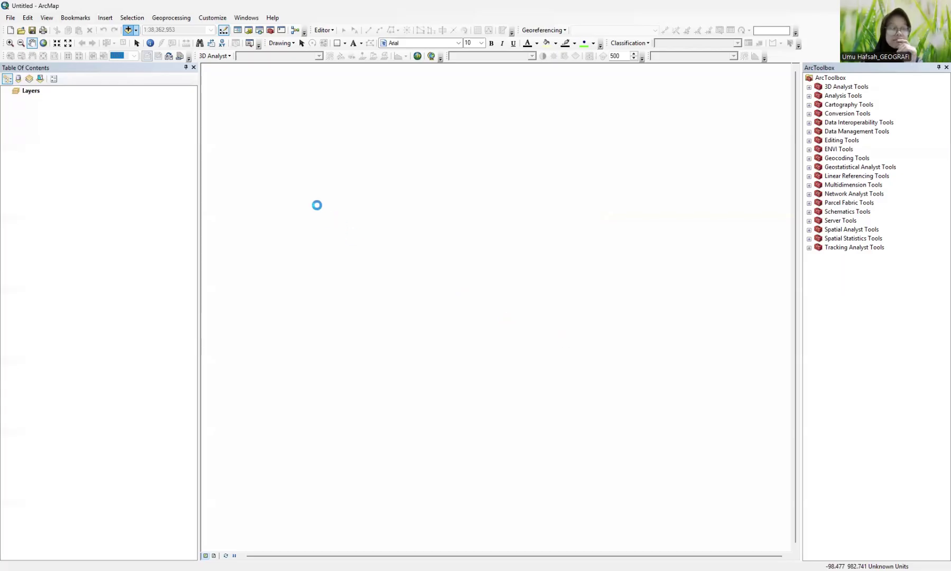
click(86, 220)
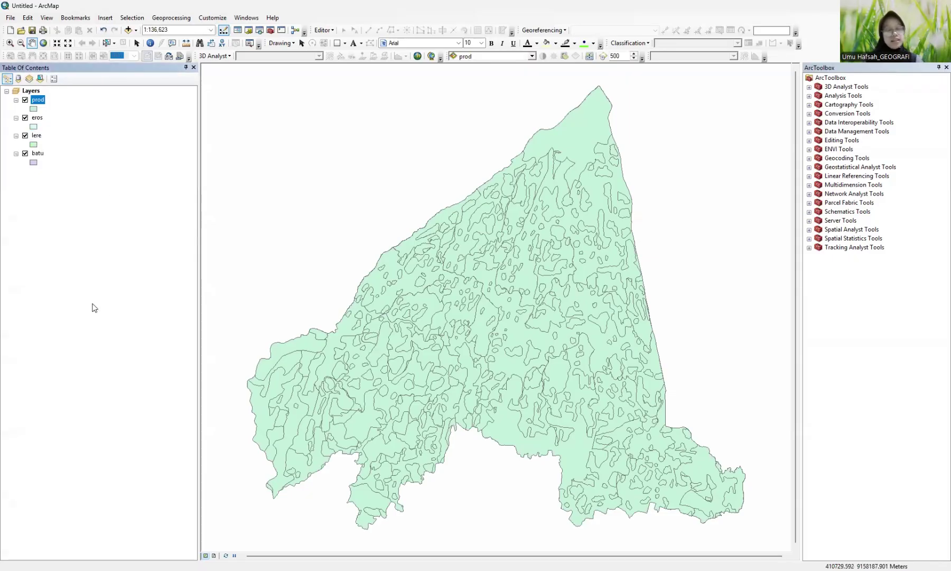
Step: Open the prod layer's attribute table and add a Short Integer field named skor_pro1
right_click(43, 102)
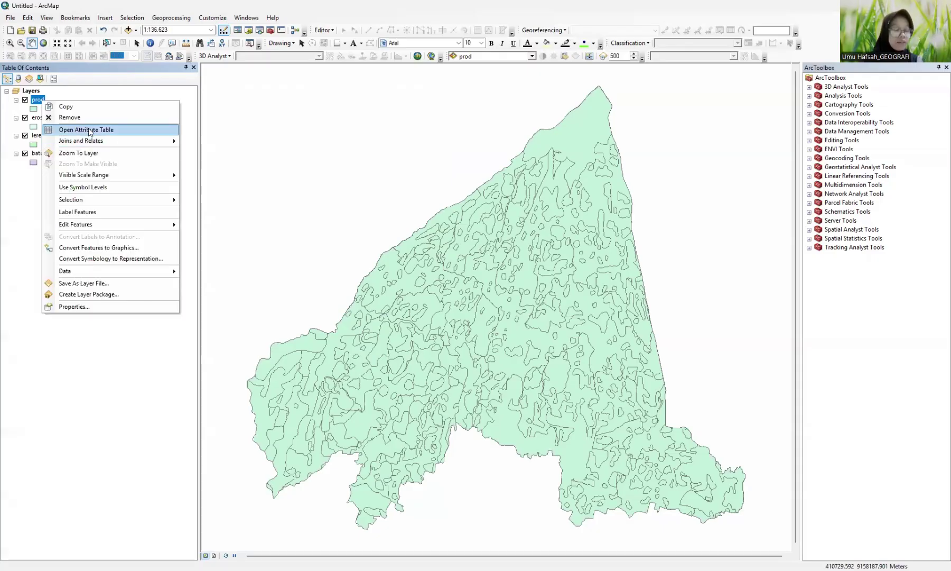
key(Return)
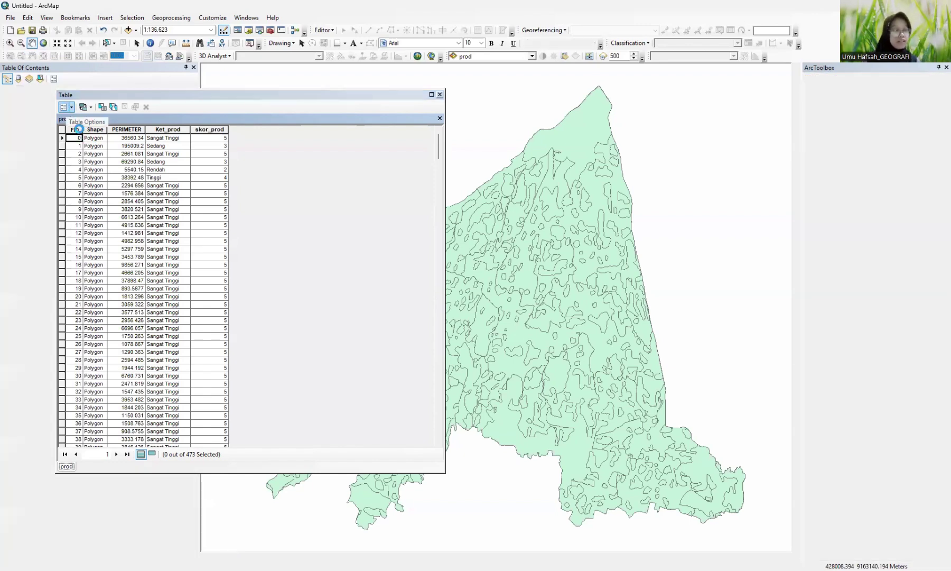
click(65, 107)
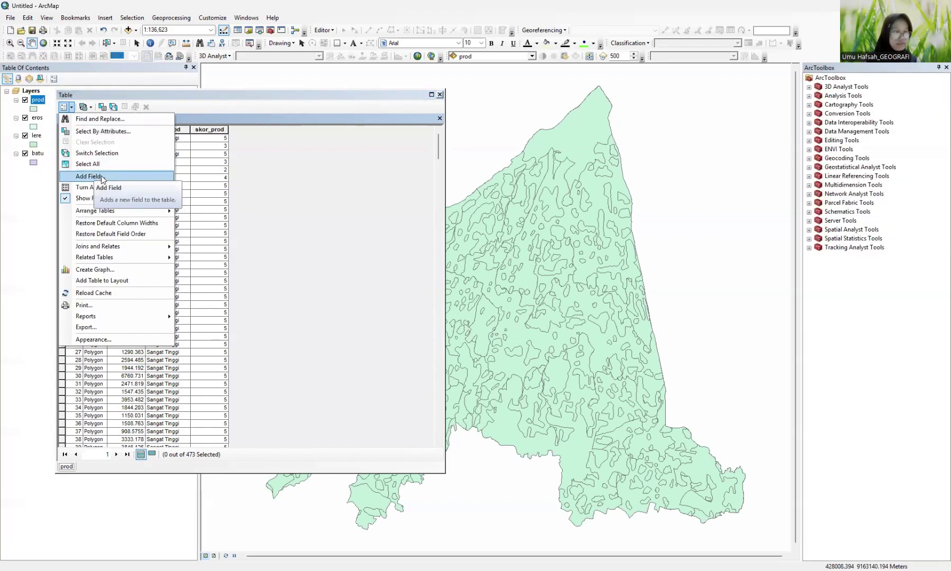
click(102, 179)
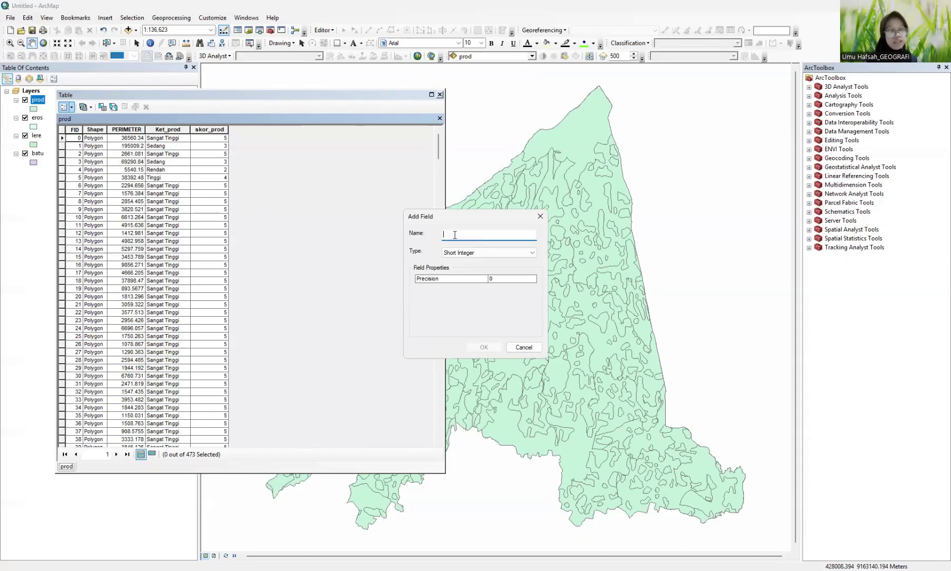
text(skor)
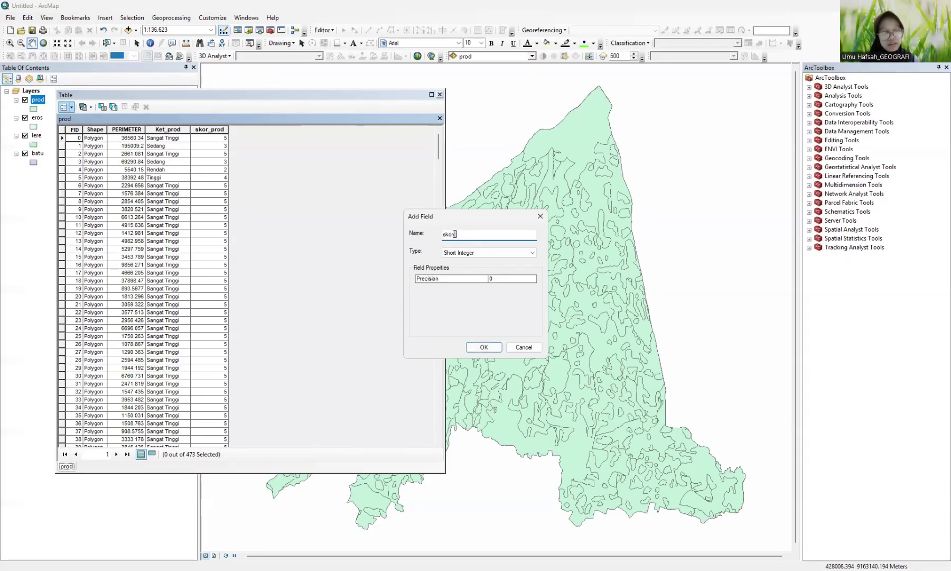
key(BackSpace)
key(BackSpace)
key(BackSpace)
key(BackSpace)
text(s)
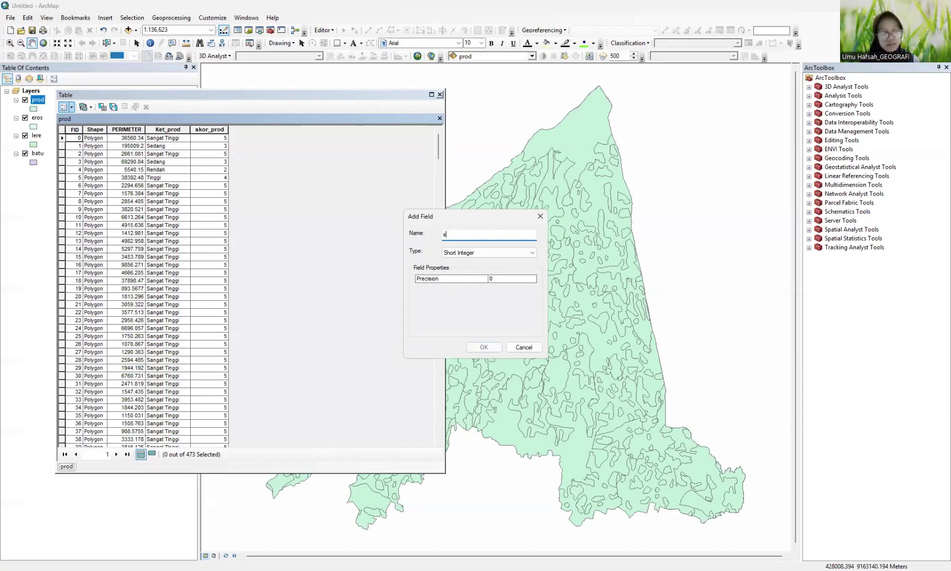
text(kor_pro1)
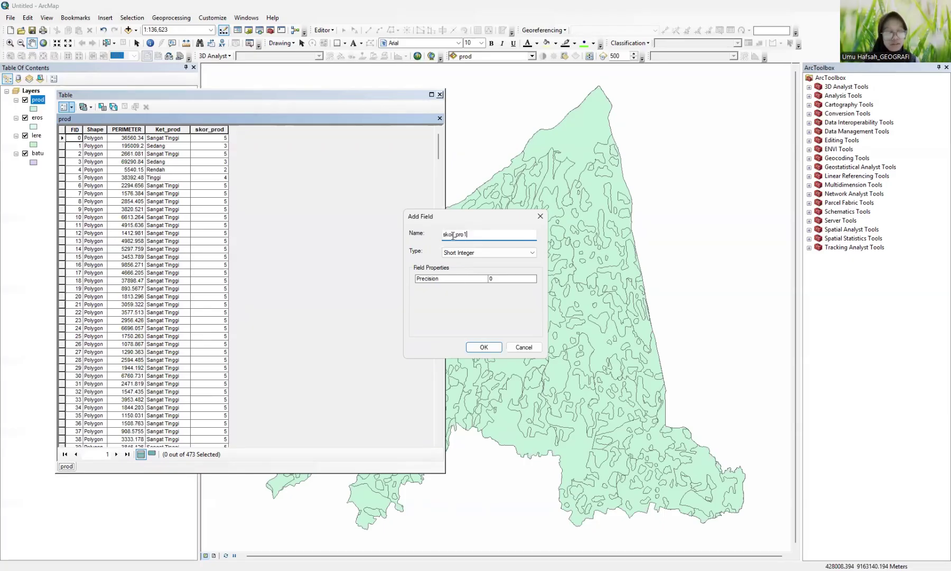
click(475, 253)
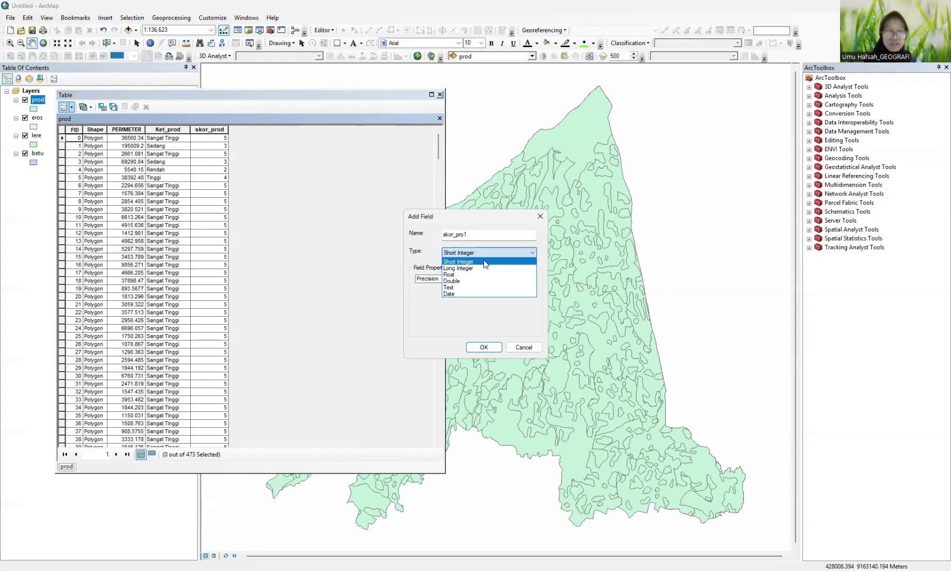
click(484, 262)
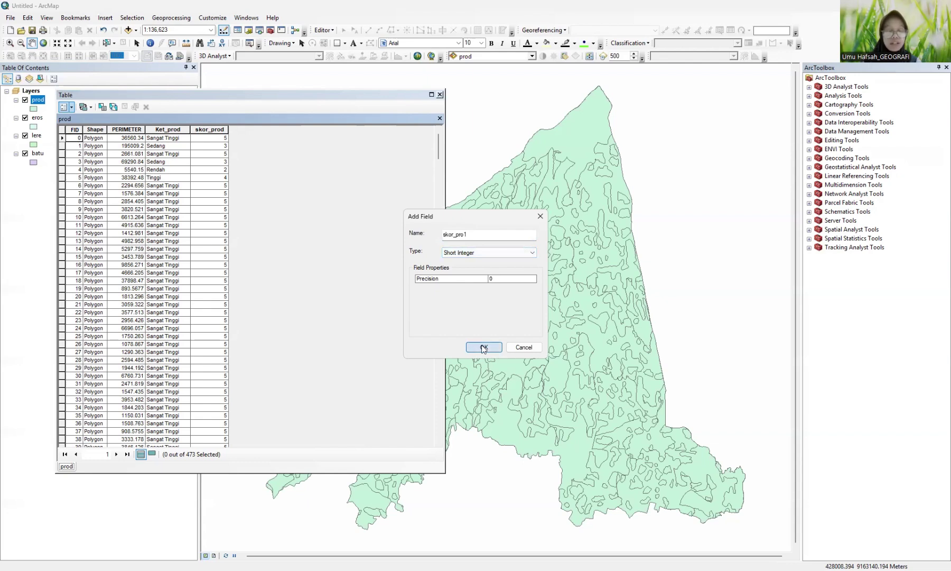
key(Return)
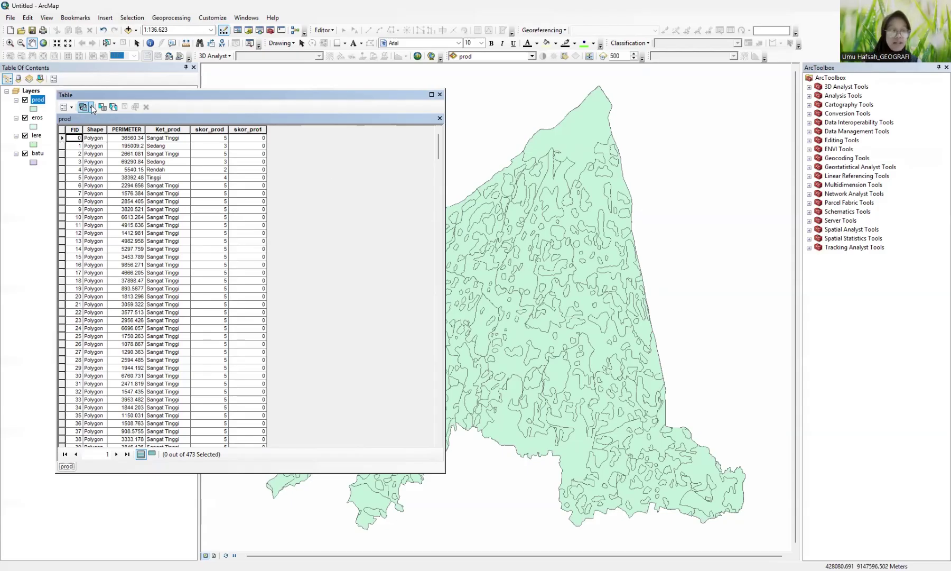
Step: Open Select by Attributes for the prod table, place the dialog clear of the records and look through the Ket_prod classes
click(64, 109)
click(64, 108)
click(64, 109)
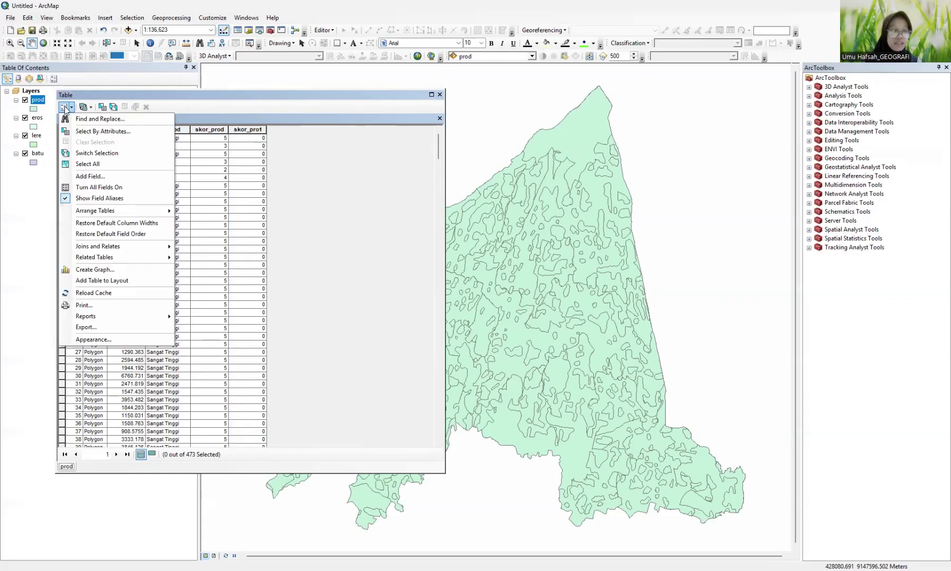
click(320, 136)
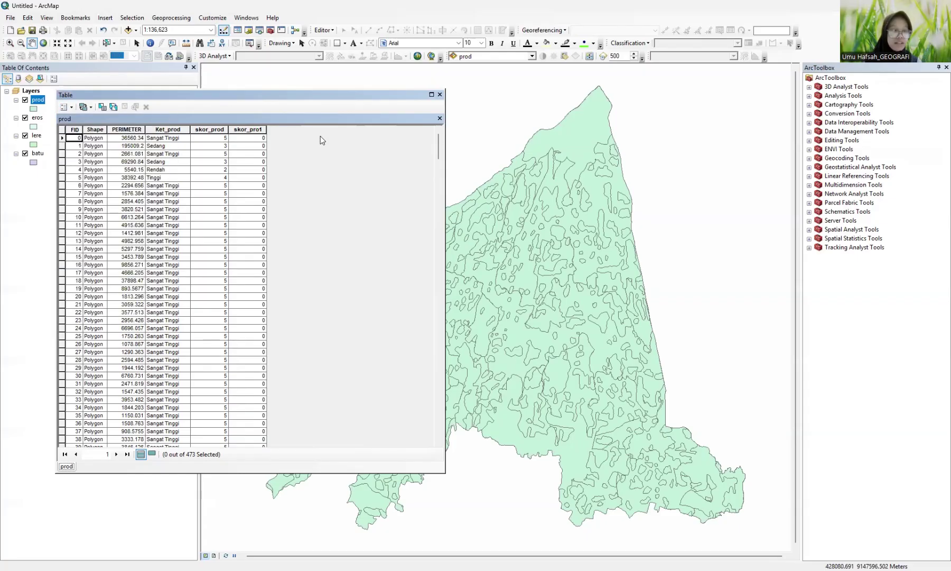
click(65, 108)
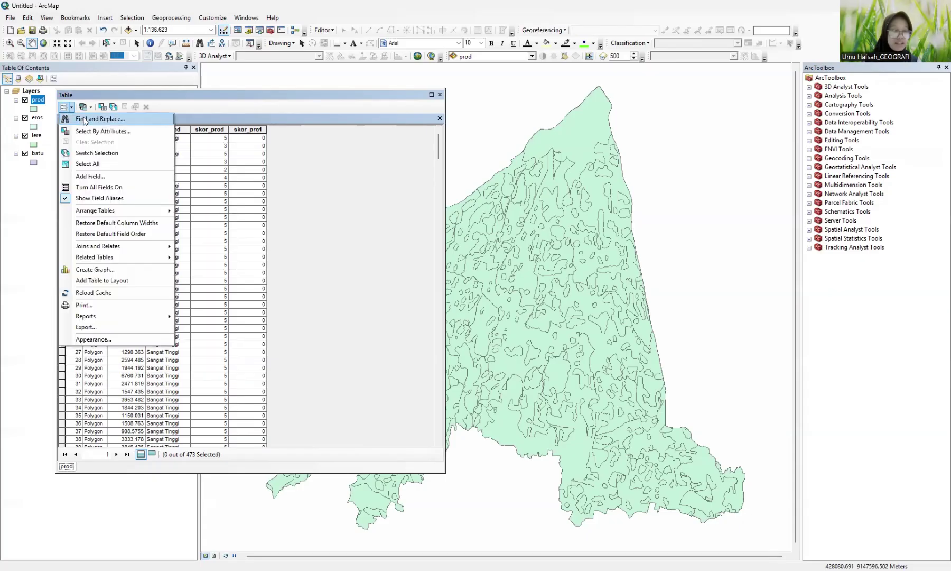
click(97, 132)
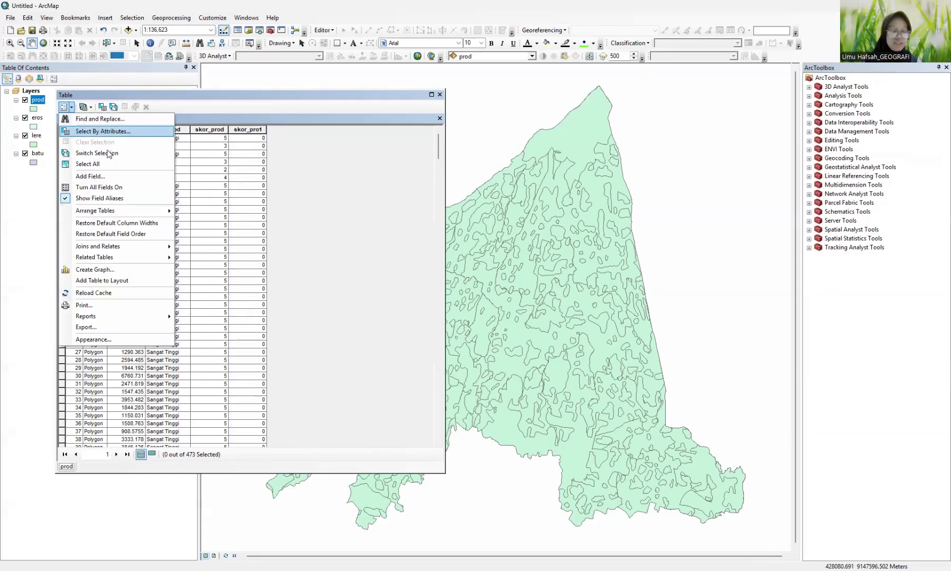
drag(99, 15, 255, 130)
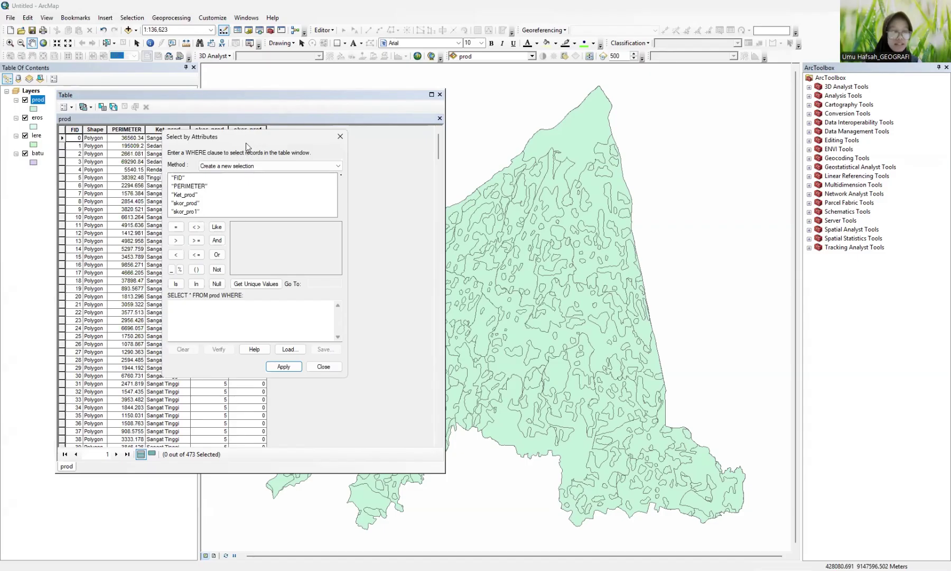
drag(246, 143, 377, 148)
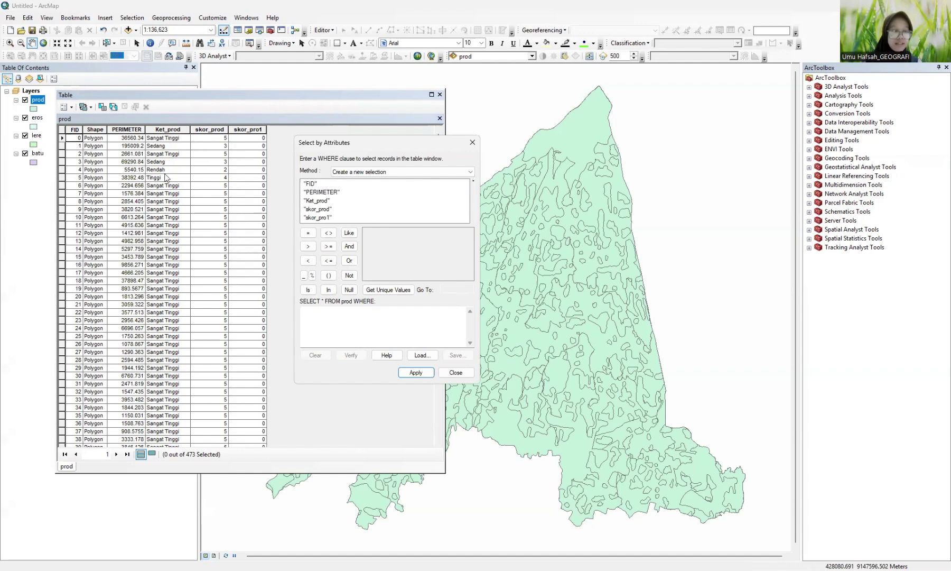
scroll(191, 243, down, 6)
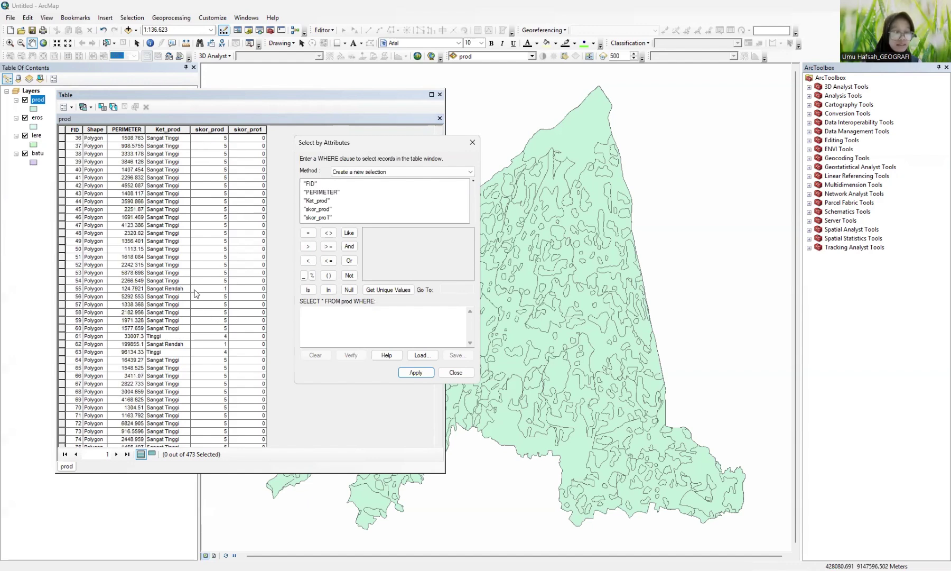
scroll(107, 242, up, 6)
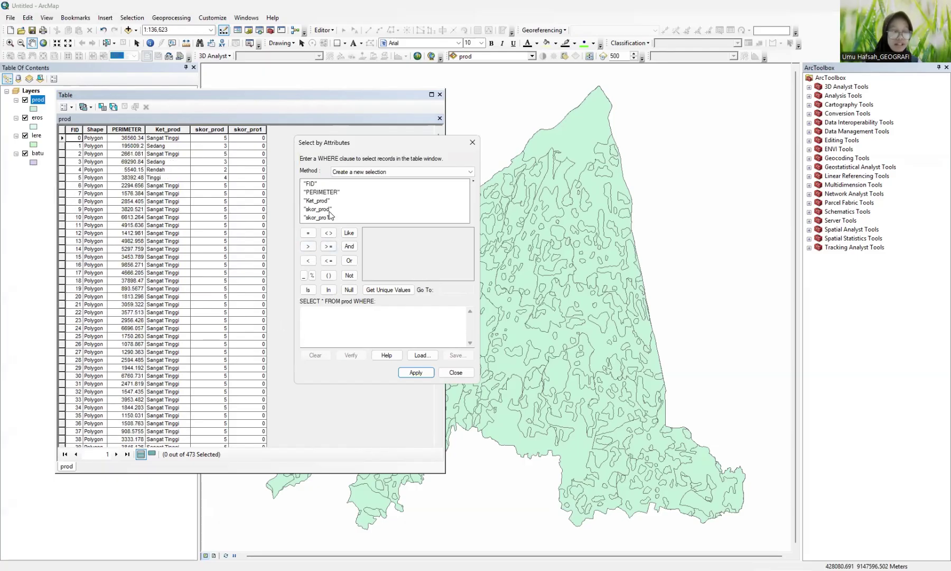
Step: Select the prod records where "Ket_prod" = 'Rendah' as a new selection
double_click(317, 201)
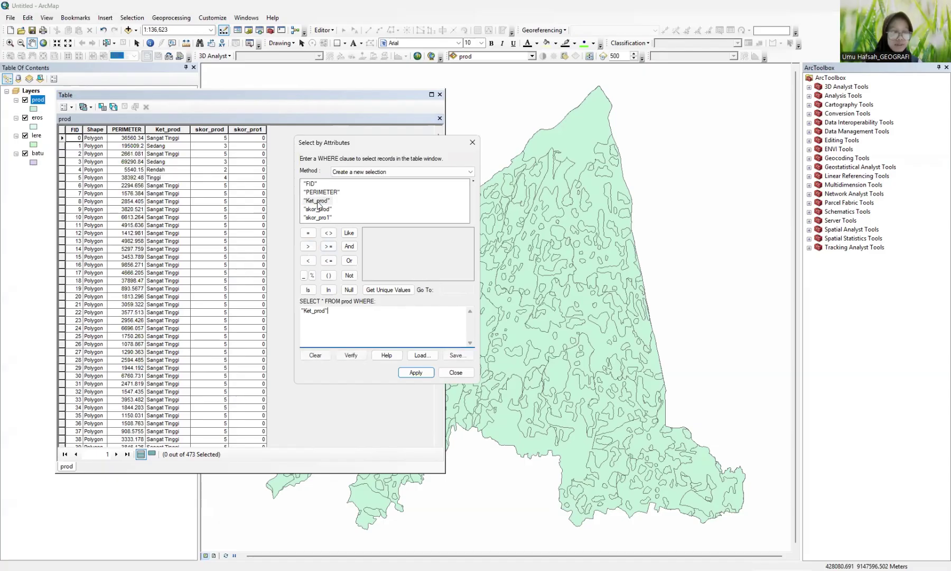
click(384, 290)
click(357, 322)
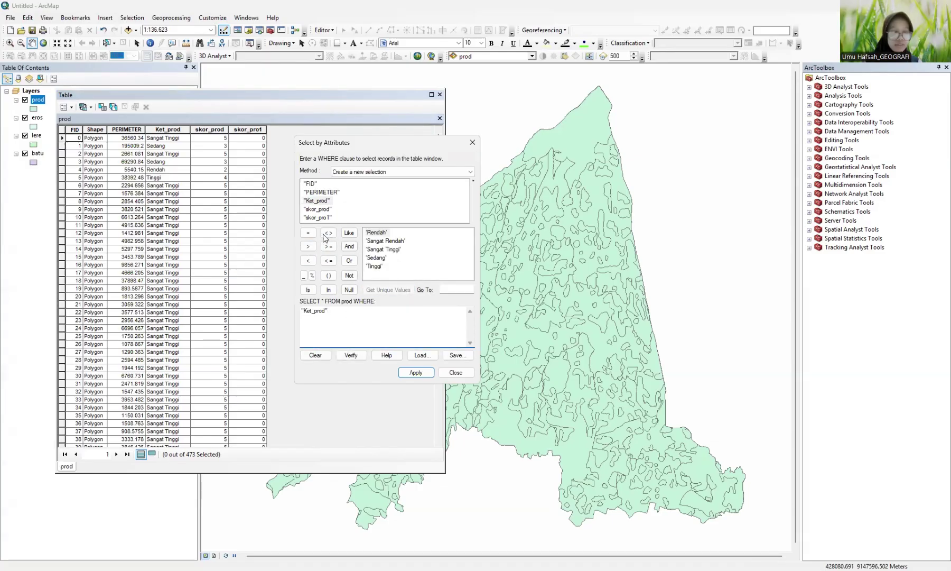
click(308, 233)
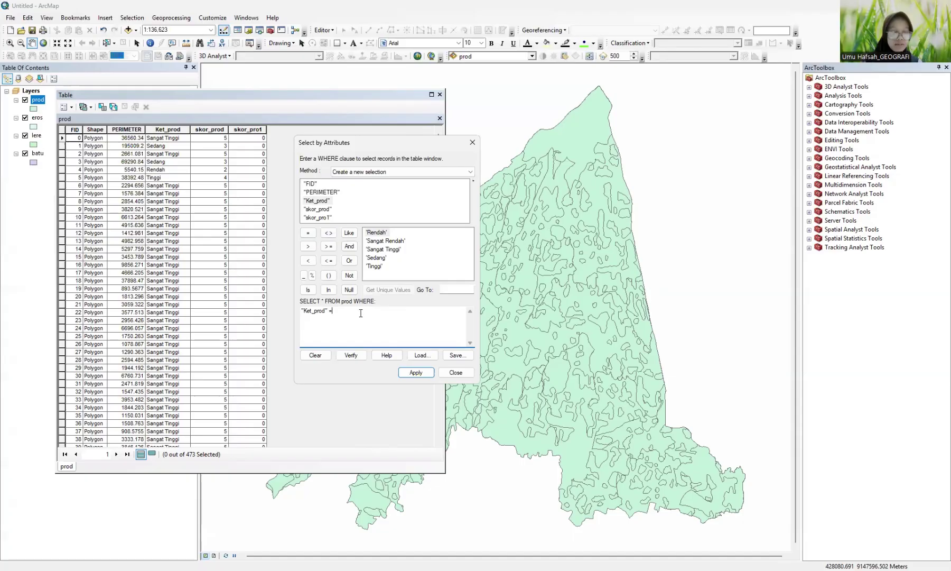
double_click(378, 233)
click(416, 372)
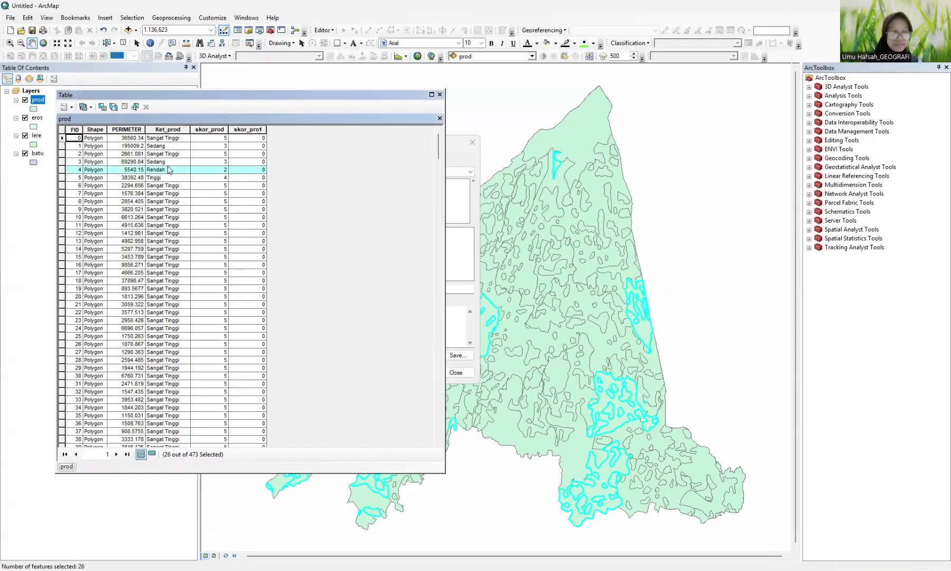
Step: Calculate skor_pro1 as 2 for the selected Rendah records with the Field Calculator and clear the selection
right_click(248, 127)
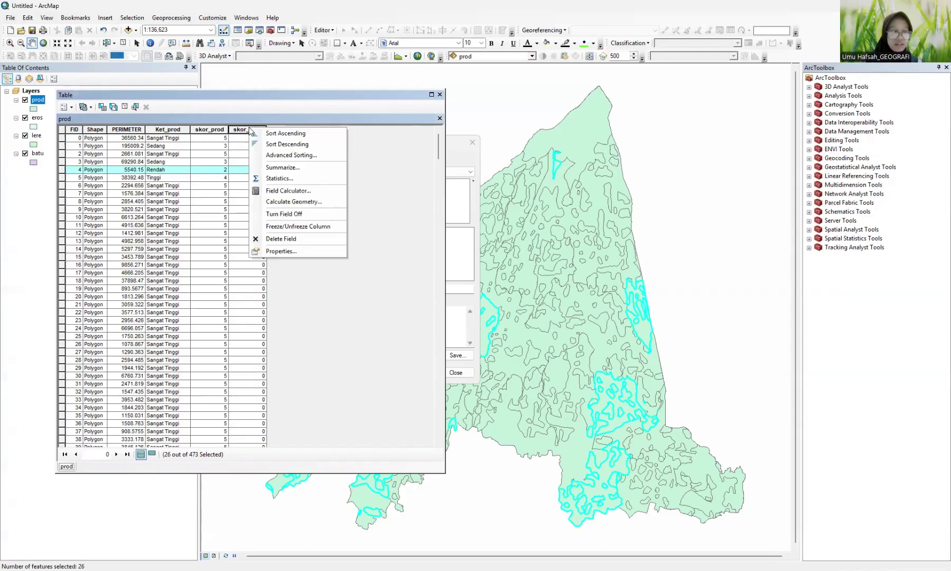
click(299, 194)
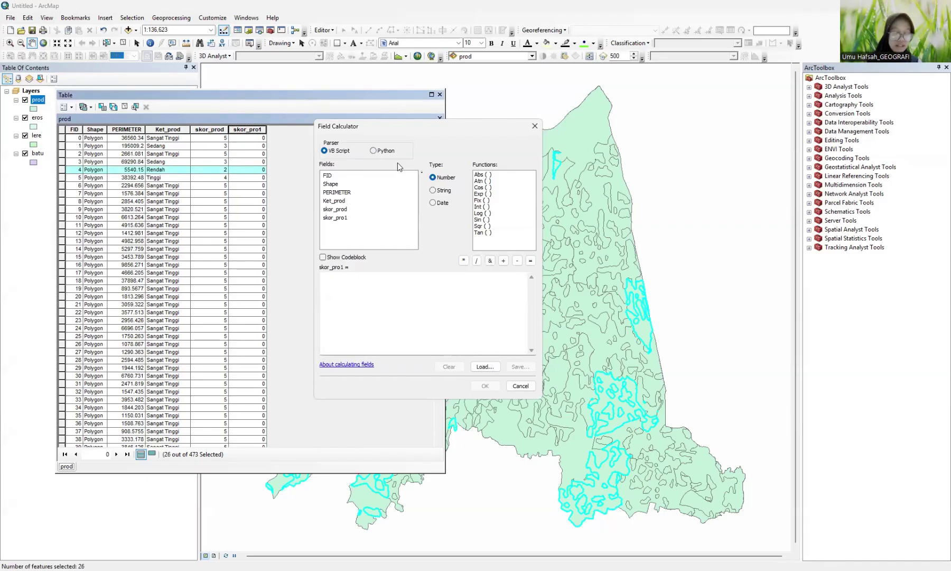
click(352, 285)
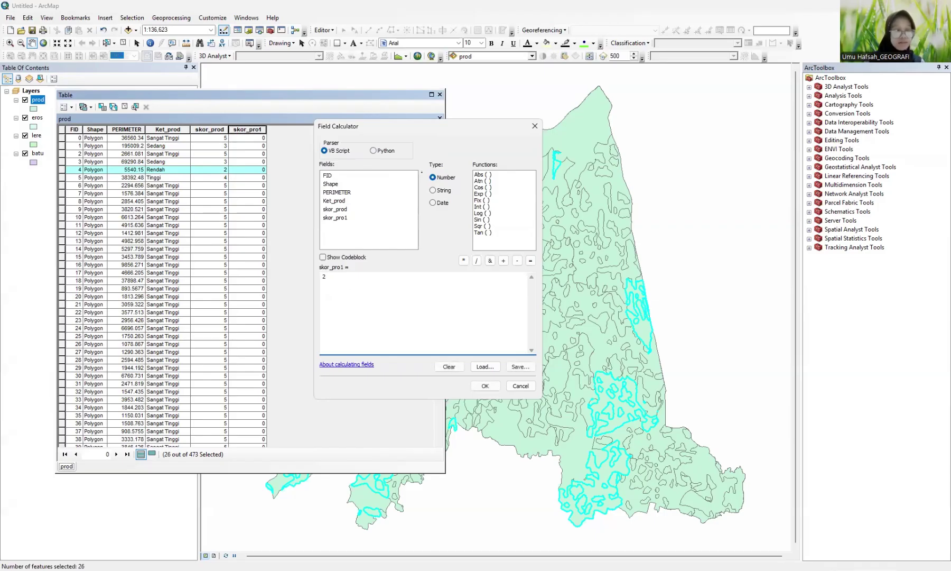
click(484, 386)
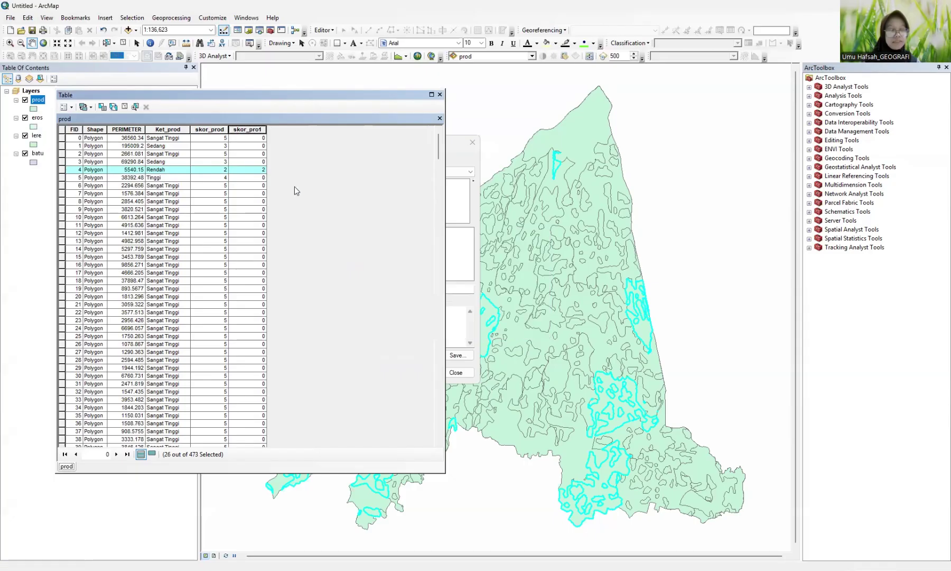
click(64, 107)
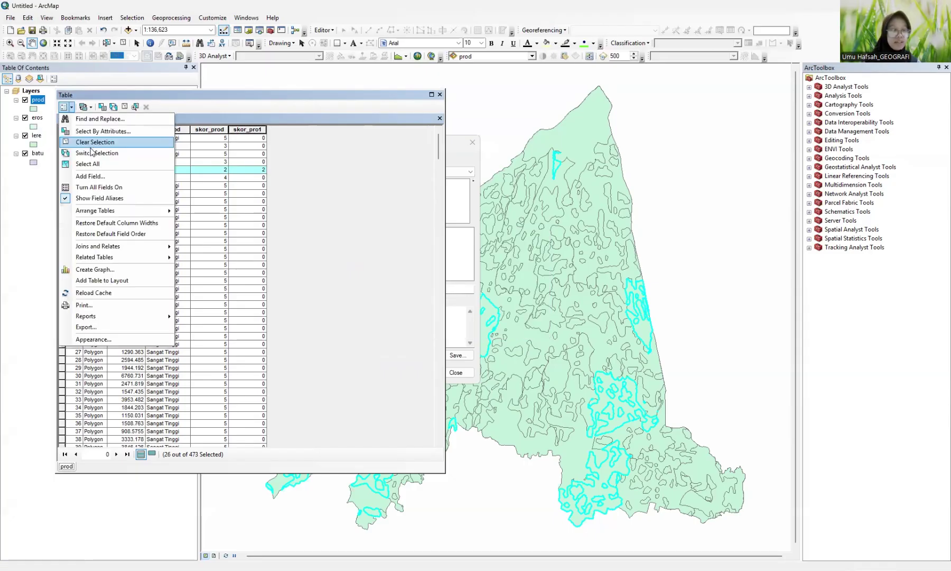
click(89, 143)
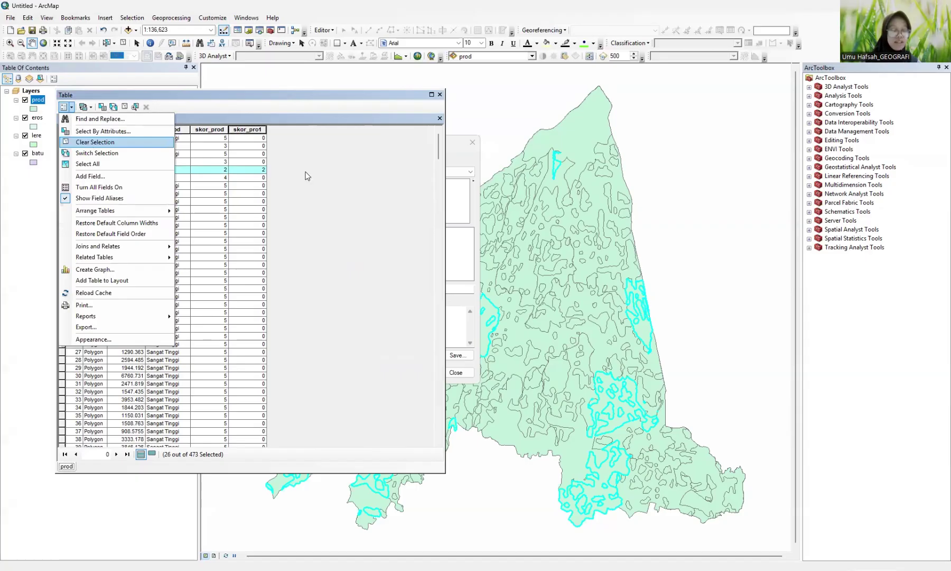
Step: Select the prod records where "Ket_prod" = 'Sangat Rendah' as a new selection, replacing the previous query expression
right_click(253, 129)
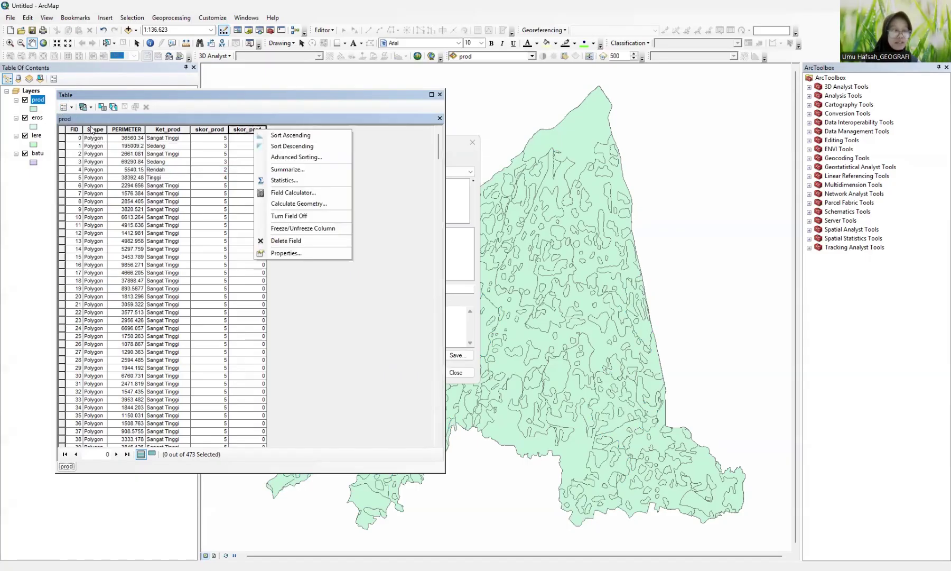
click(63, 108)
click(103, 131)
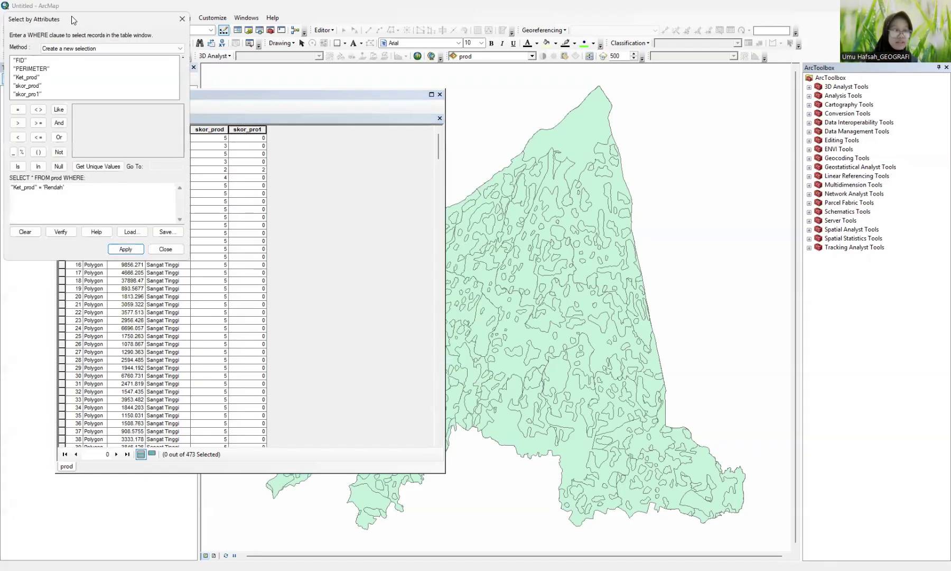
drag(277, 294, 258, 296)
key(BackSpace)
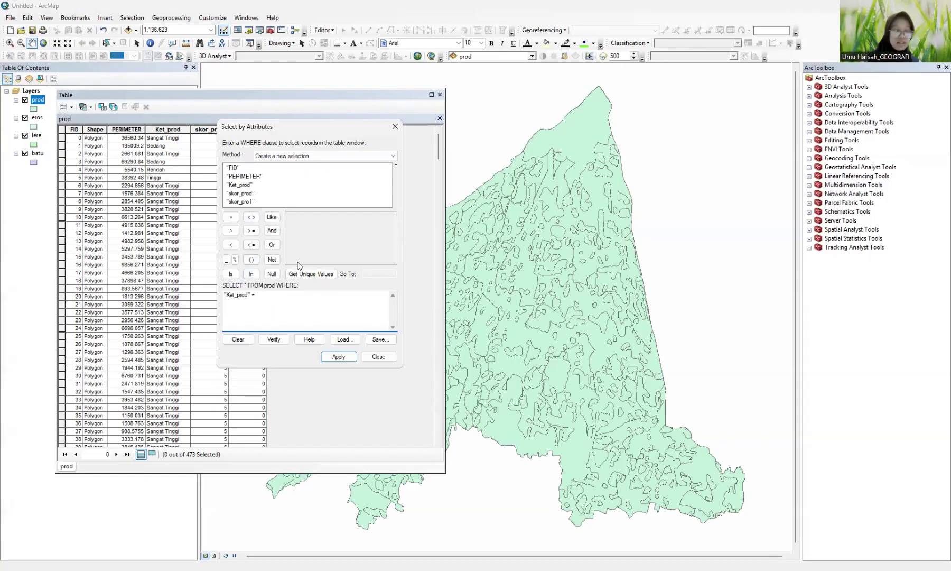
click(238, 339)
double_click(241, 185)
click(310, 274)
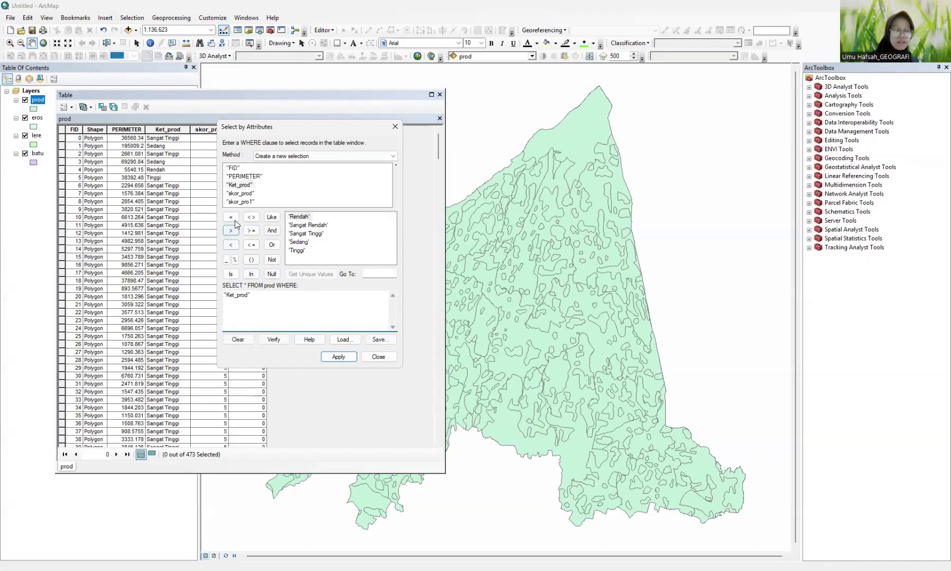
click(230, 218)
double_click(311, 226)
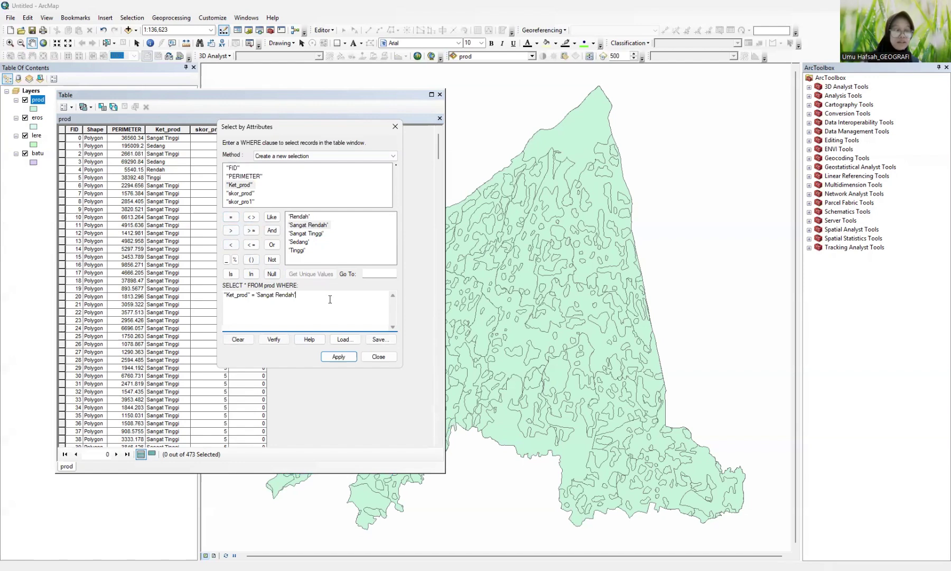
click(339, 356)
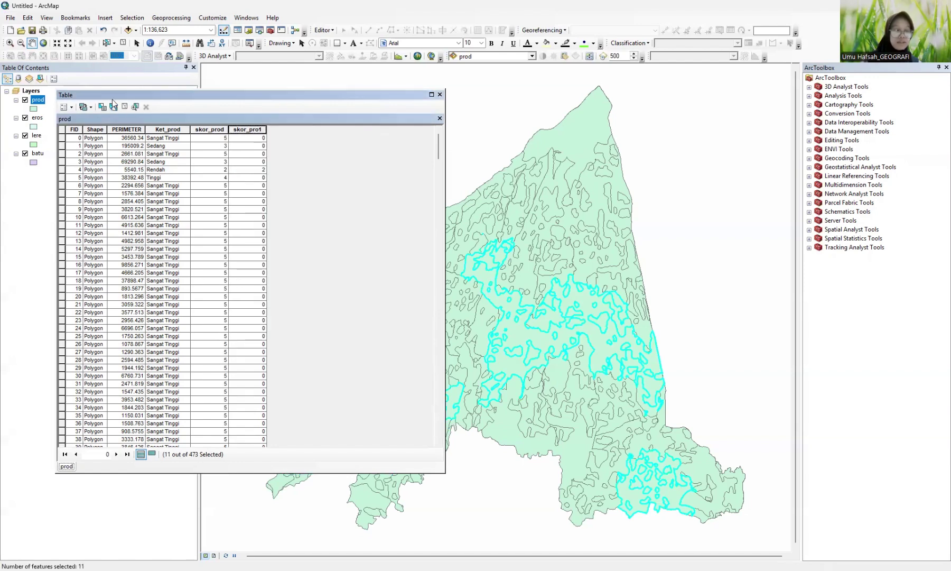
Step: Calculate skor_pro1 as 1 for the selected Sangat Rendah records with the Field Calculator and clear the selection
scroll(245, 334, down, 16)
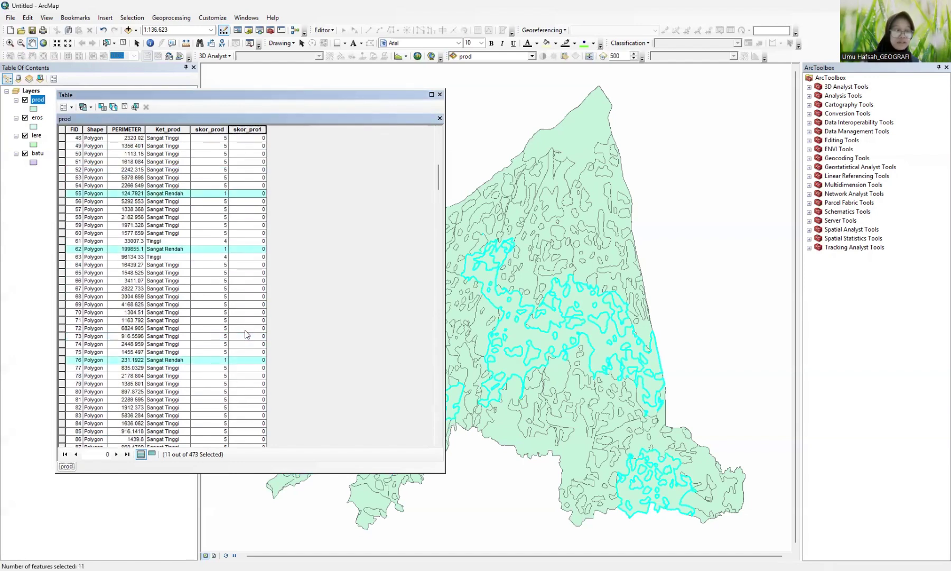
right_click(243, 128)
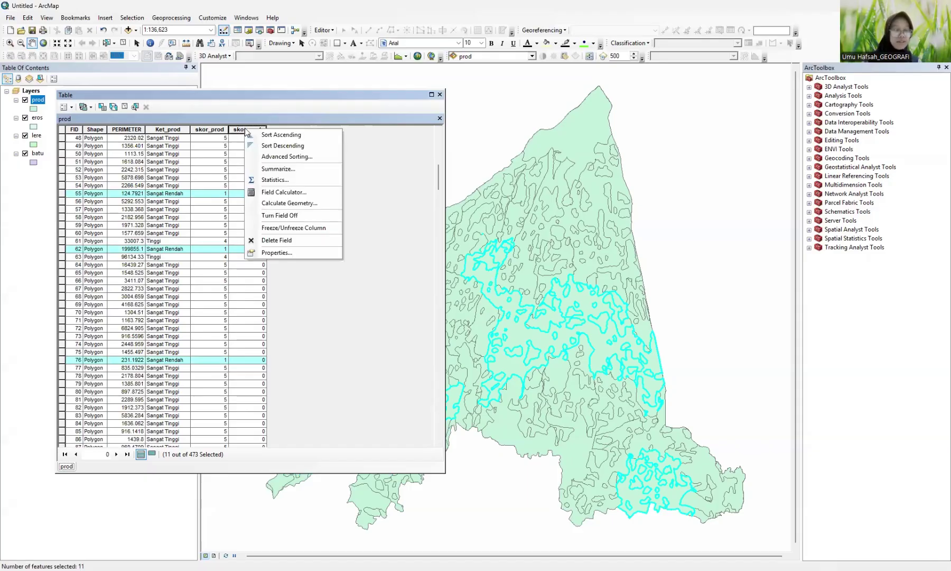
click(284, 191)
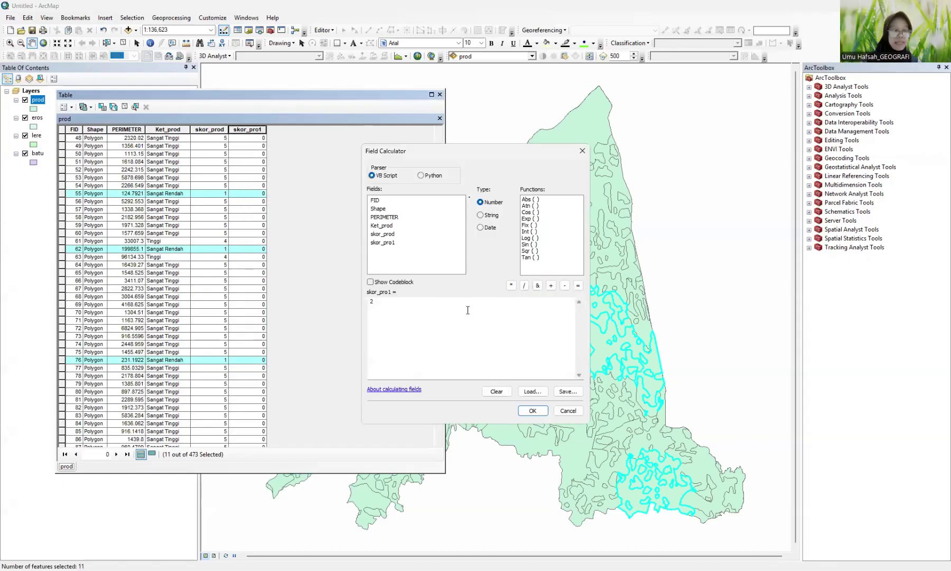
click(405, 303)
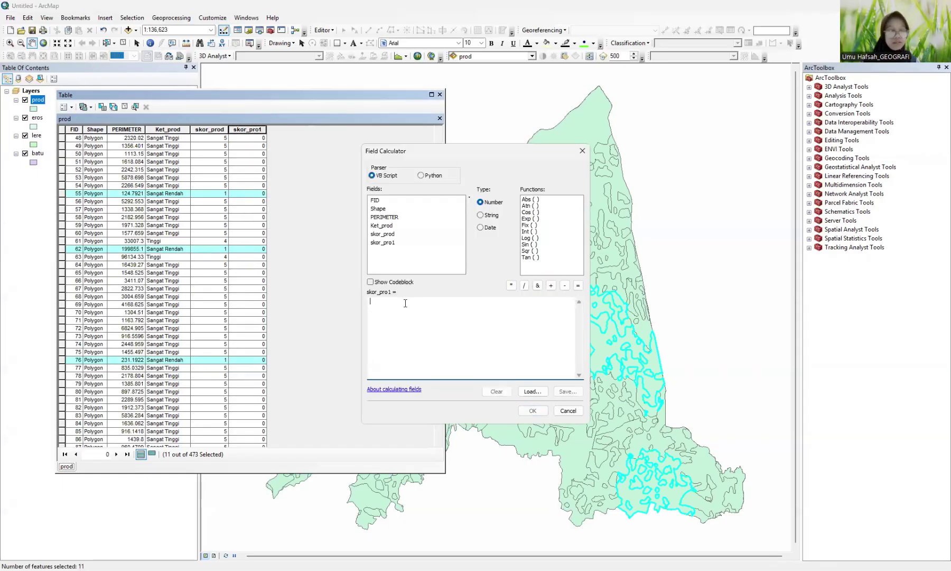
key(BackSpace)
text(1)
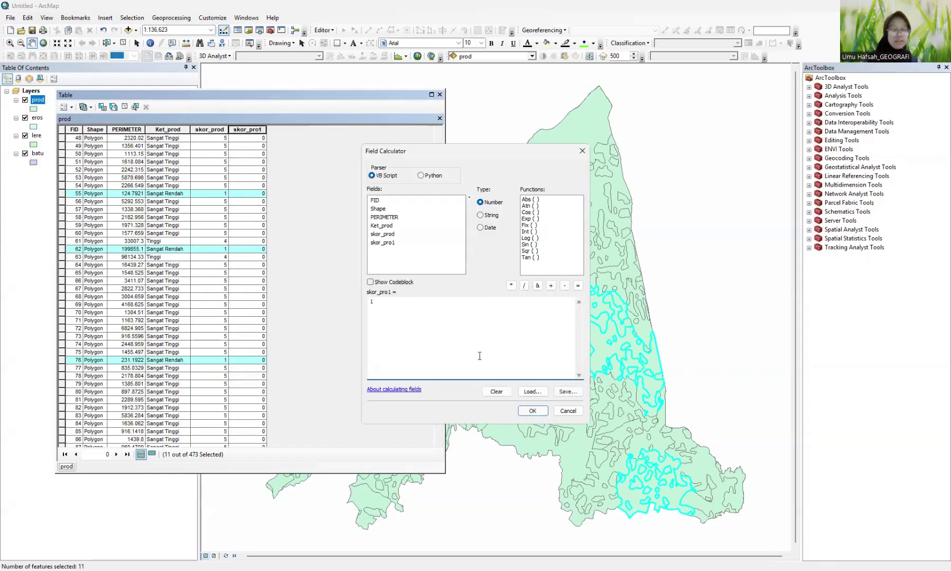
click(532, 412)
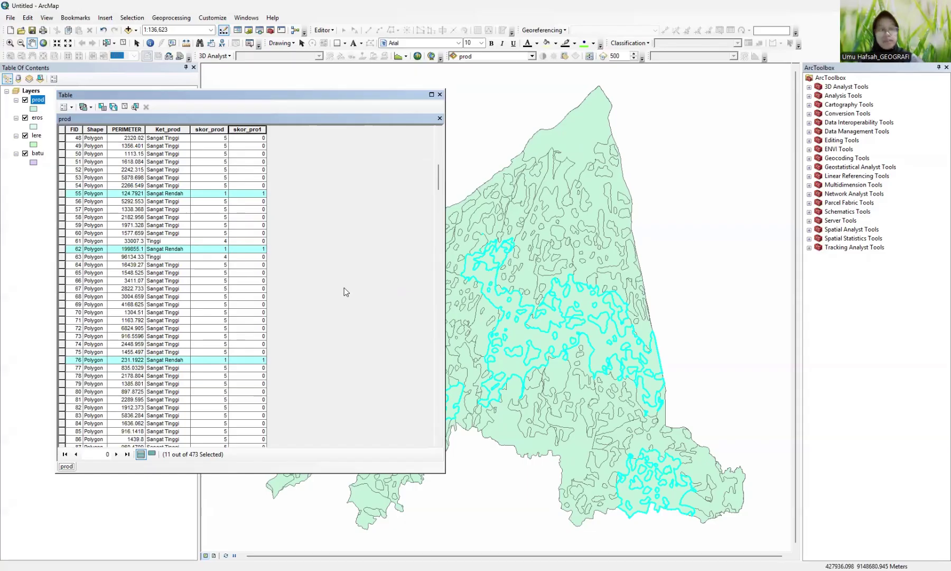
click(64, 107)
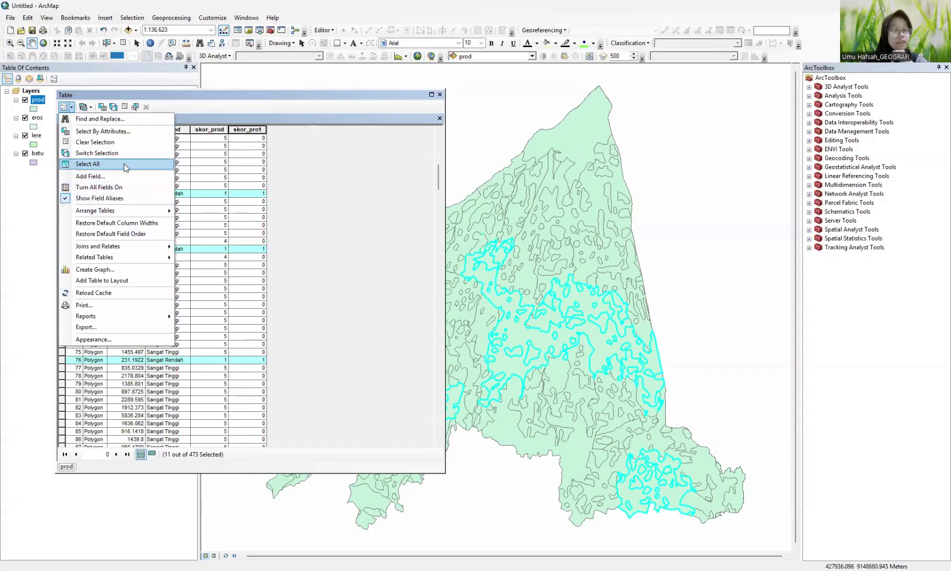
key(Return)
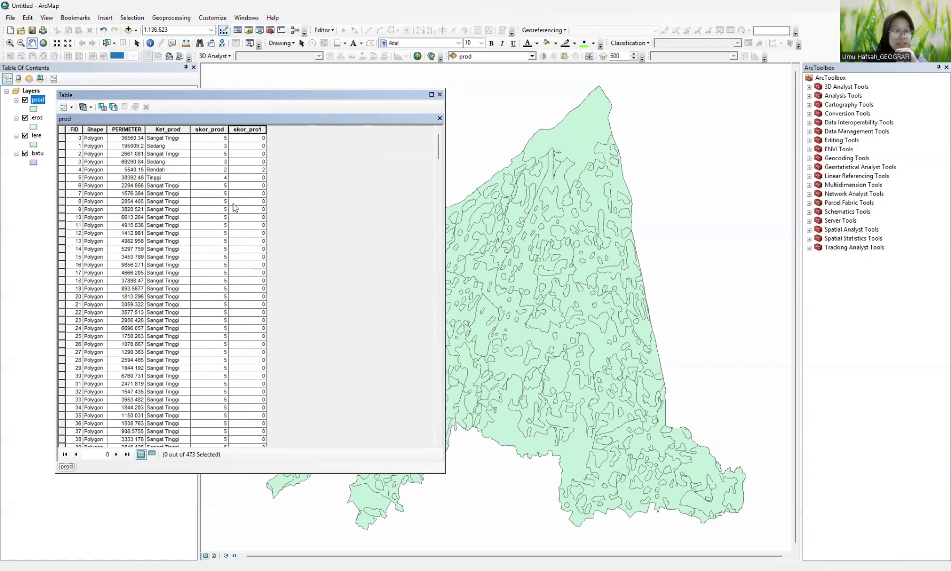
Step: Select the prod records where "Ket_prod" = 'Sangat Tinggi' as a new selection and close the query dialog
click(63, 107)
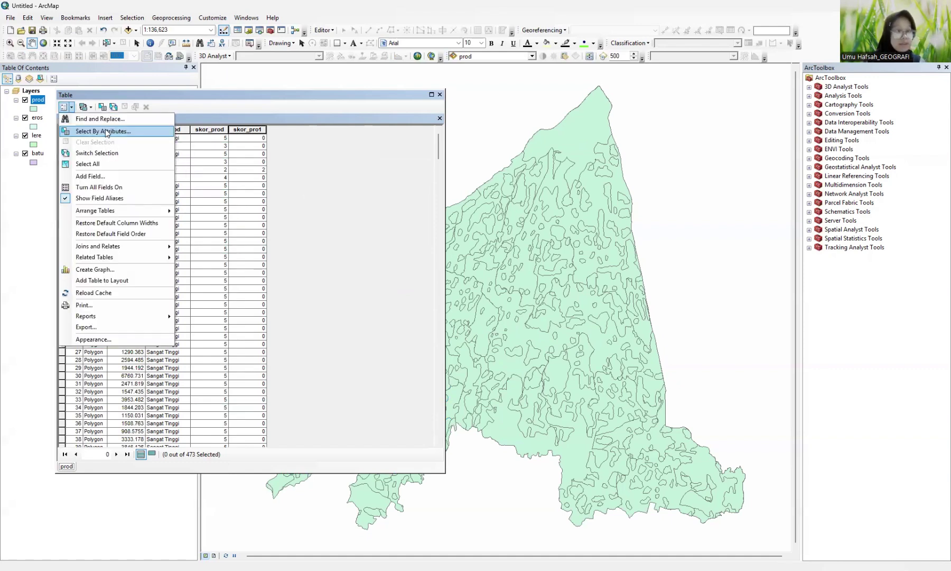
click(106, 134)
double_click(278, 218)
click(269, 250)
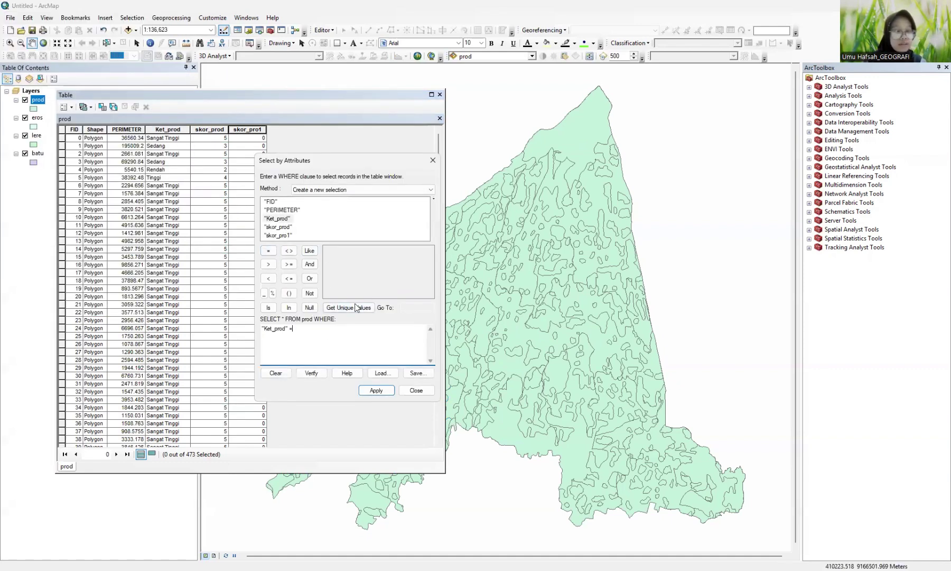
click(348, 307)
double_click(343, 267)
click(377, 390)
click(416, 390)
Step: Calculate skor_pro1 as 5 for the selected Sangat Tinggi records with the Field Calculator and clear the selection
right_click(254, 129)
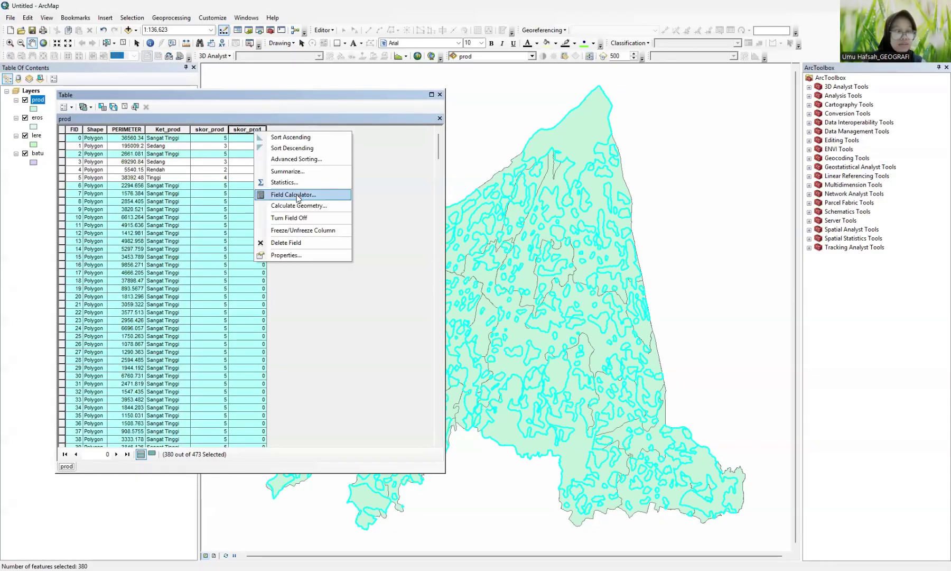
click(298, 195)
click(532, 411)
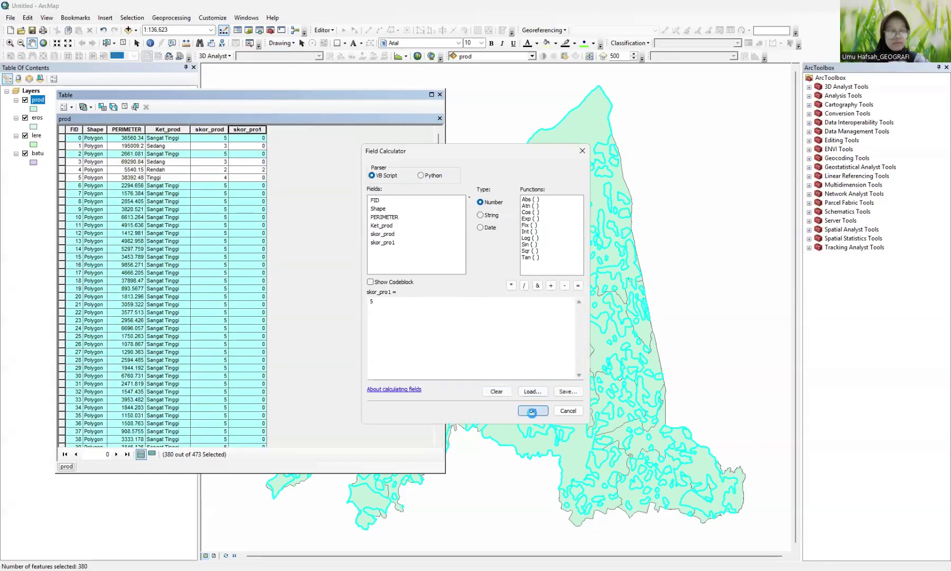
click(63, 107)
click(105, 141)
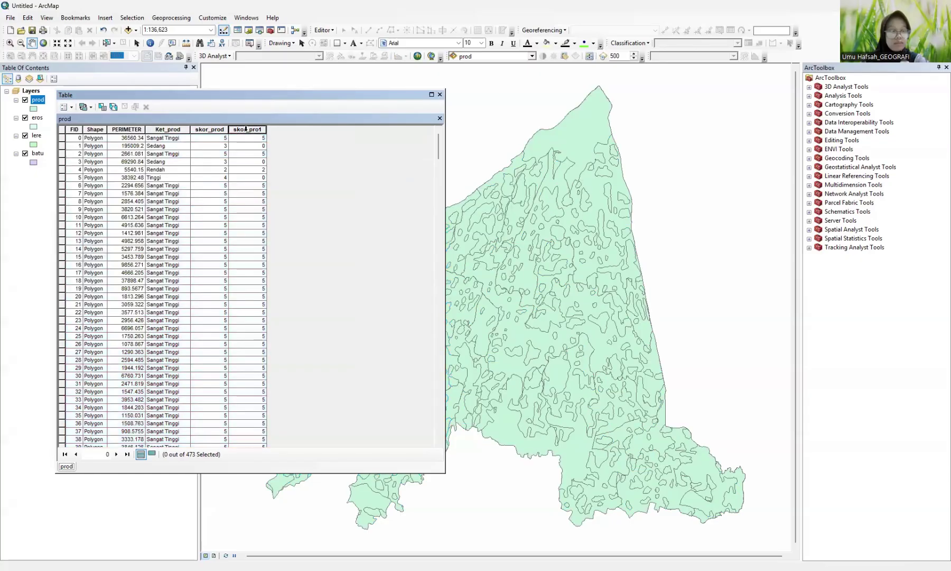
Step: Select the prod records where "Ket_prod" = 'Sedang' as a new selection, with the query dialog moved off the records
click(63, 107)
click(88, 132)
drag(125, 25, 421, 139)
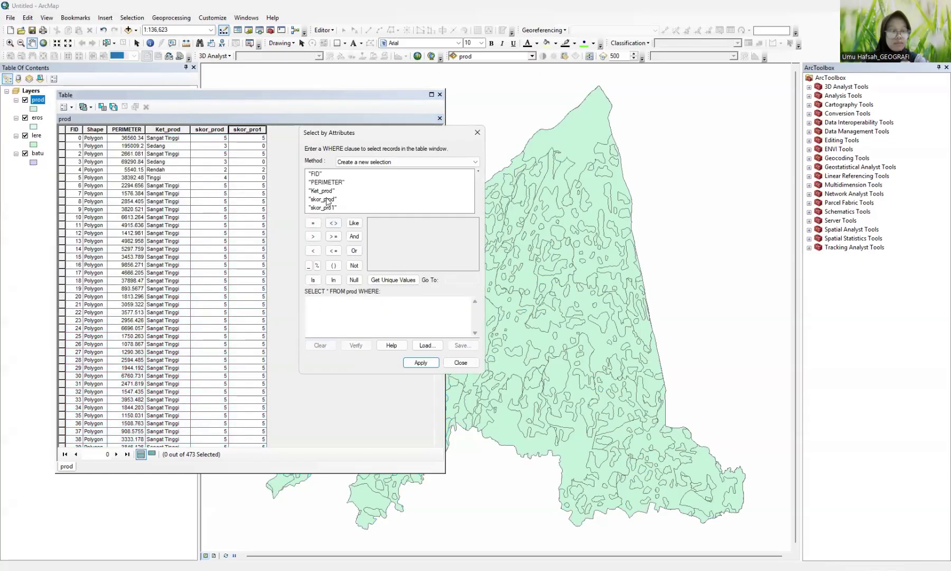
double_click(322, 191)
click(393, 280)
click(313, 222)
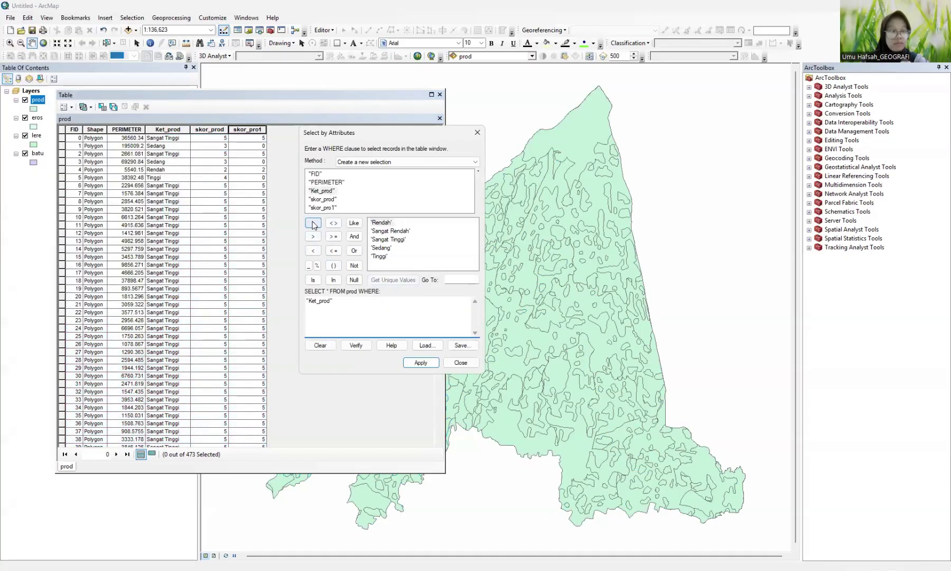
double_click(381, 247)
click(421, 362)
Step: Calculate skor_pro1 as 3 for the selected Sedang records with the Field Calculator and clear the selection
right_click(242, 130)
click(286, 194)
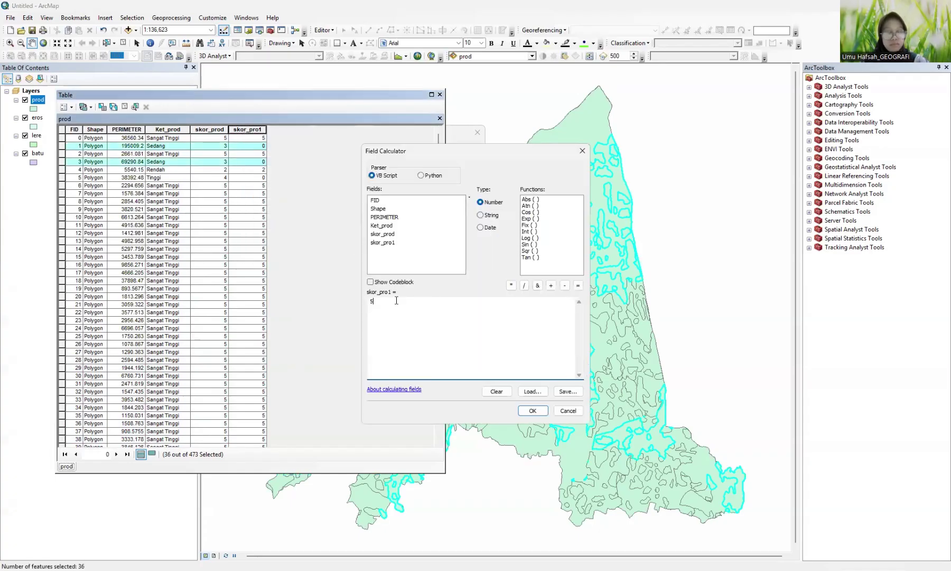
click(533, 411)
click(67, 107)
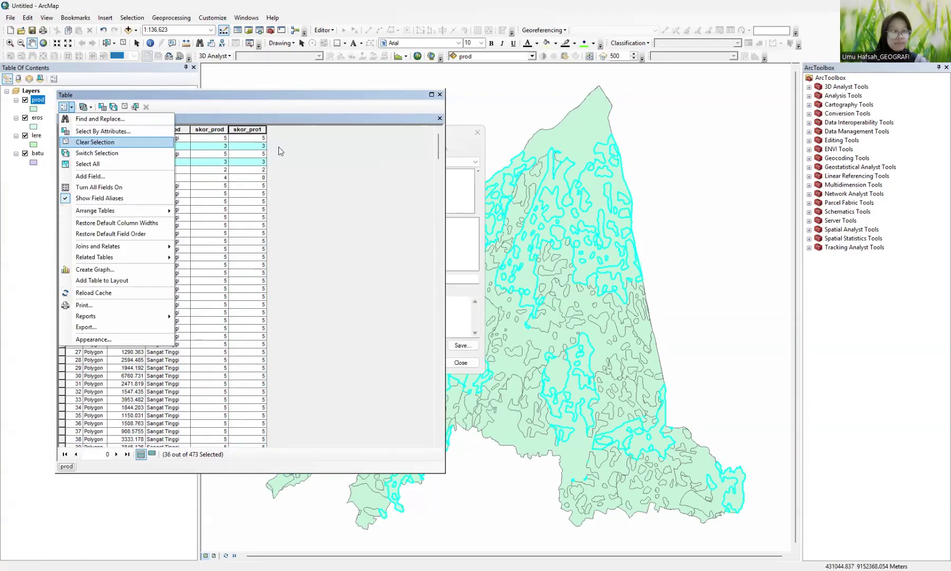
click(95, 141)
Step: Select the prod records where "Ket_prod" = 'Tinggi' as a new selection, with the query dialog moved clear of the table
click(68, 108)
click(103, 131)
click(261, 326)
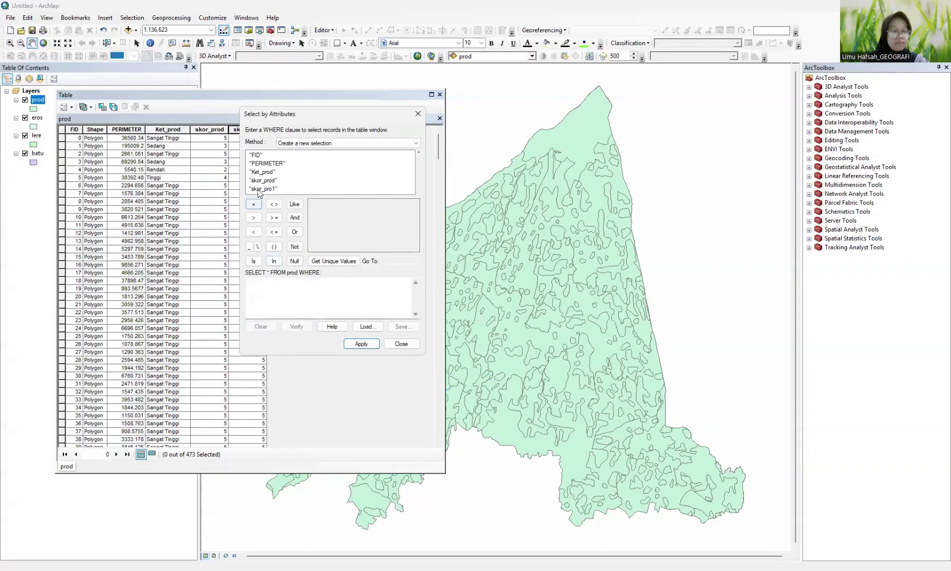
double_click(263, 171)
click(254, 203)
click(333, 260)
drag(339, 114, 452, 113)
click(433, 238)
double_click(433, 237)
click(474, 343)
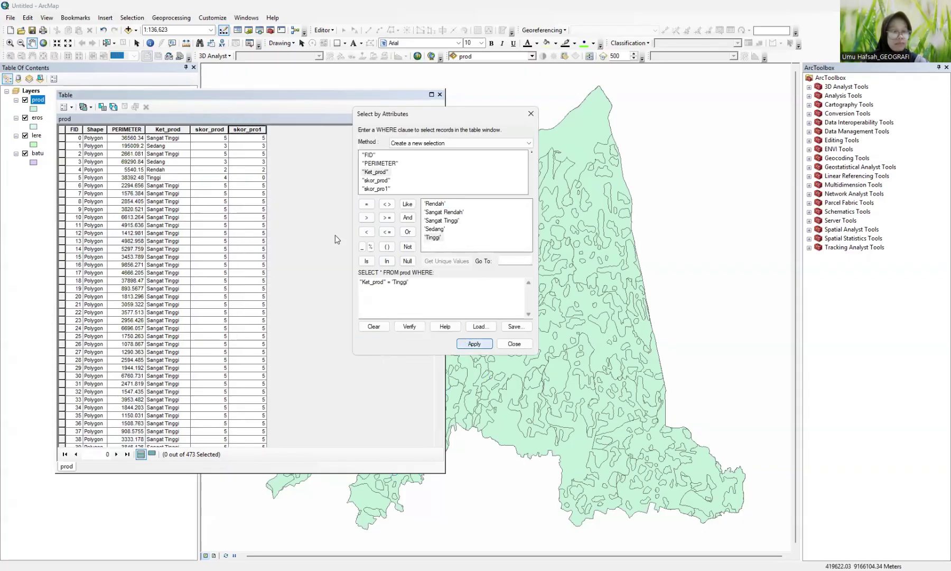
Step: Calculate skor_pro1 as 4 for the selected Tinggi records with the Field Calculator and clear the selection
right_click(247, 130)
click(289, 189)
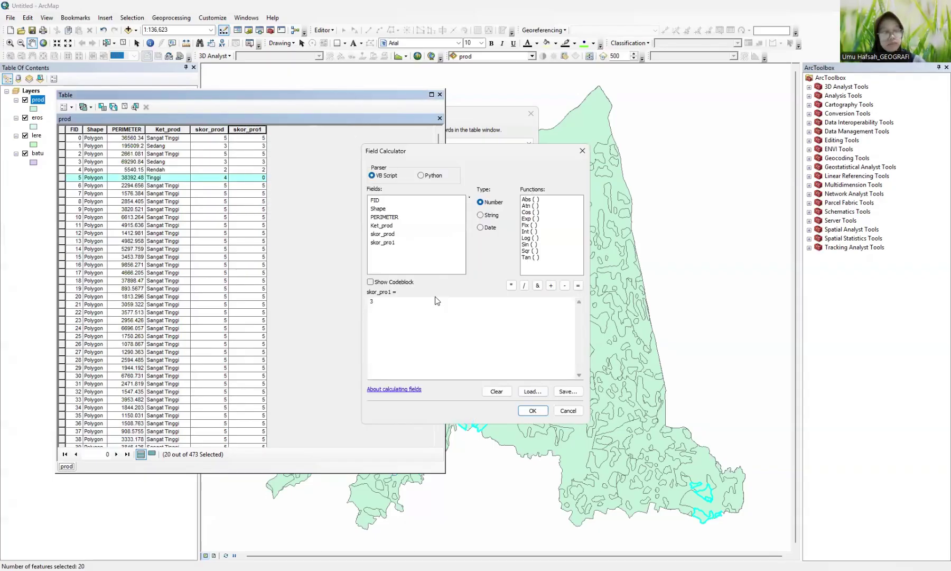
click(417, 315)
click(533, 410)
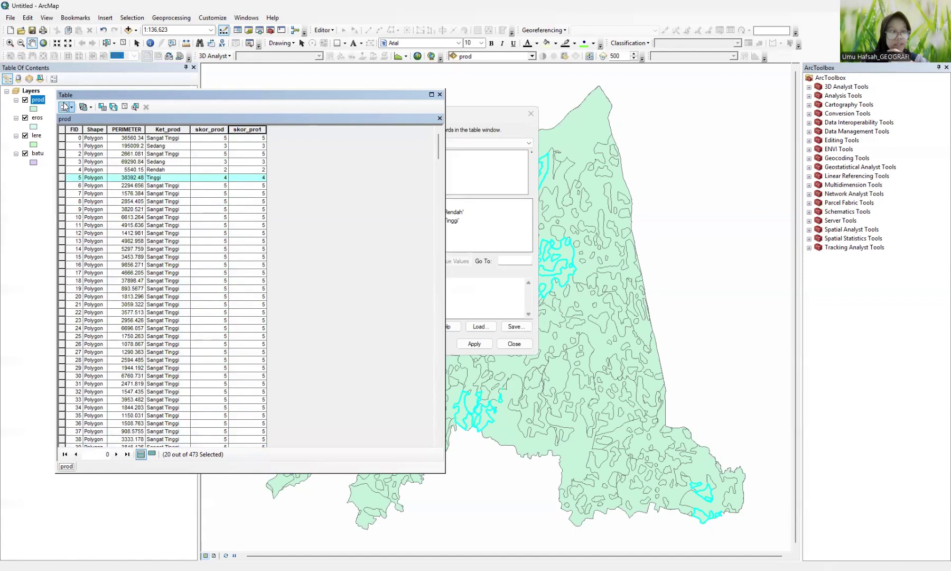
click(65, 105)
key(Escape)
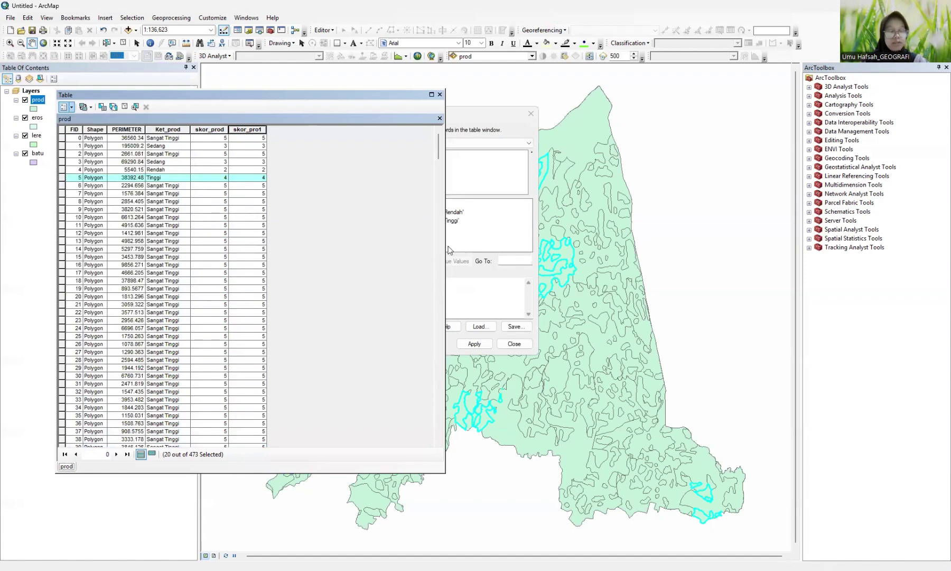
key(ctrl+shift+a)
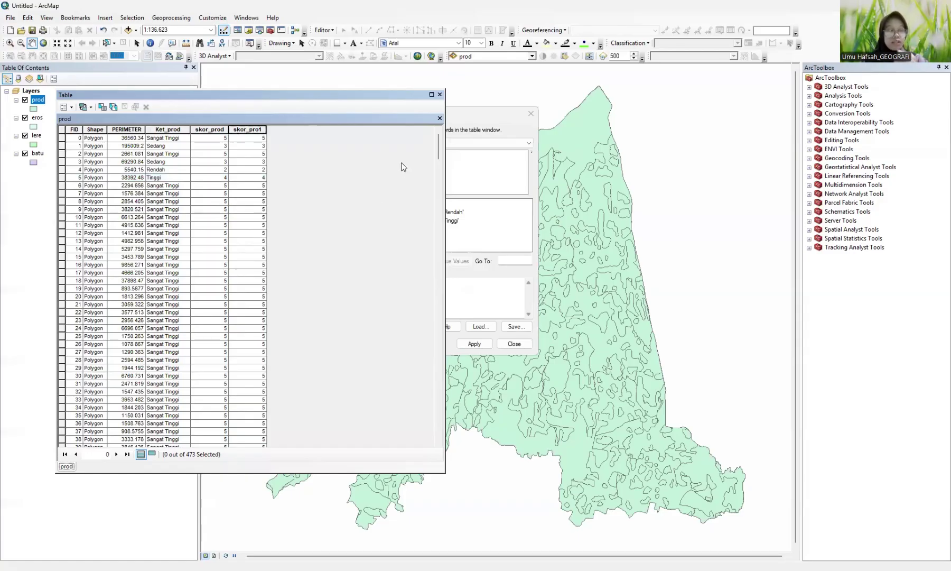
Step: Close the prod table and open the eros layer's attribute table to examine its Ket_eros classes and skor_eros scores
click(440, 95)
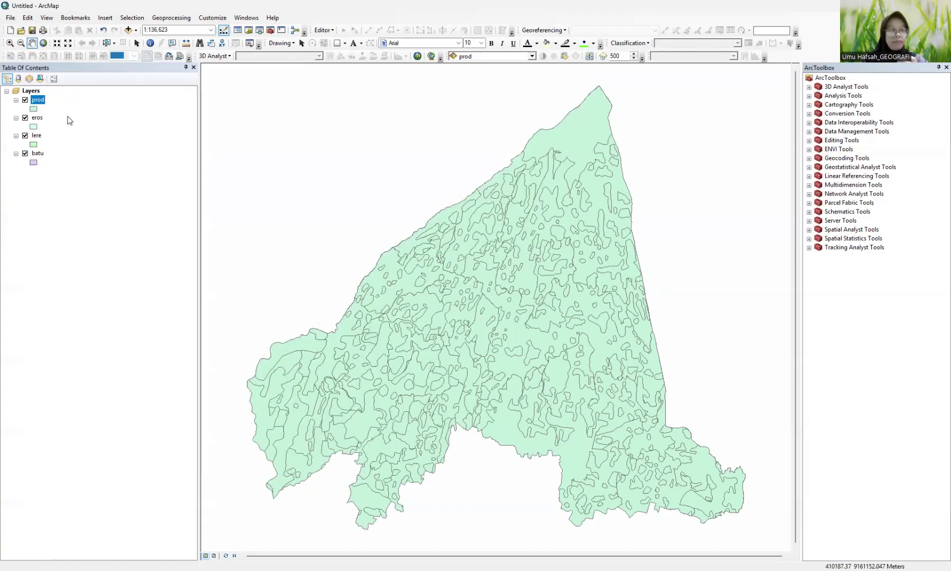
click(38, 117)
right_click(40, 118)
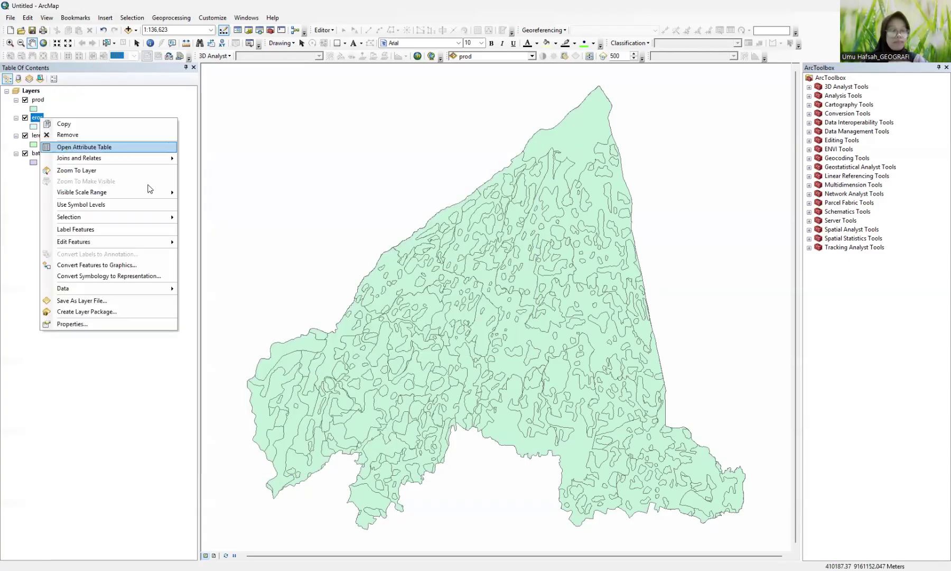
key(Return)
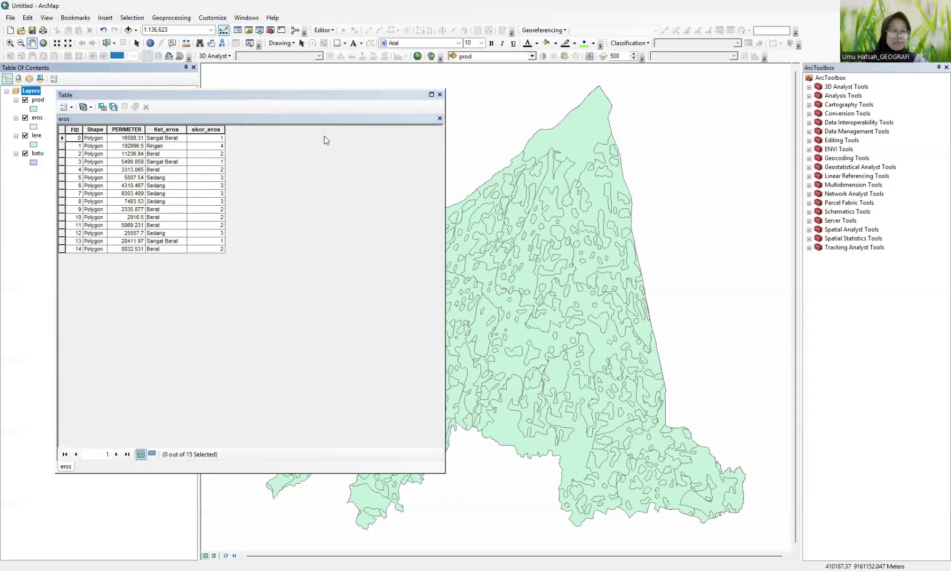
drag(324, 95, 443, 130)
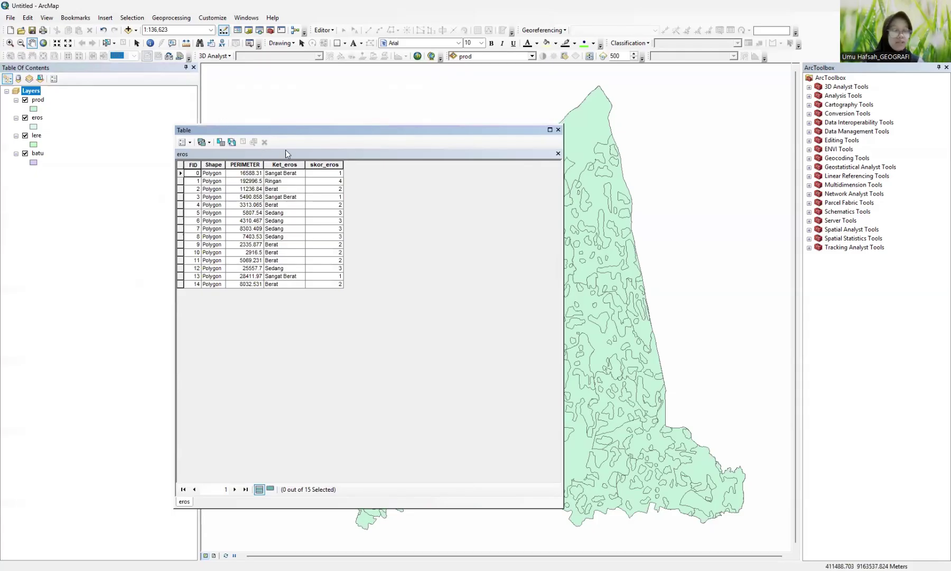
drag(285, 131, 177, 108)
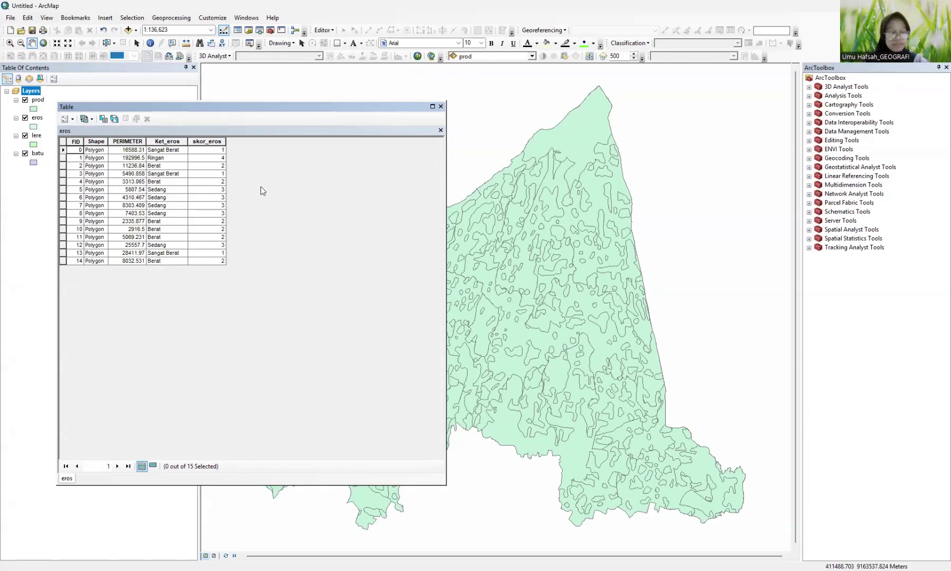
click(311, 281)
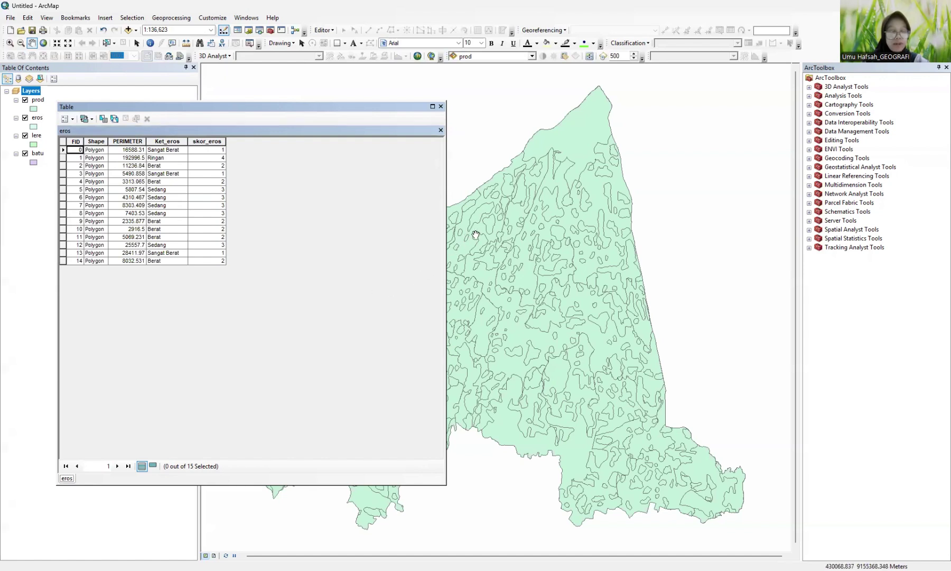
Step: Close the eros table and load batu, lere, eros and prod as input features in the Intersect overlay tool
click(440, 107)
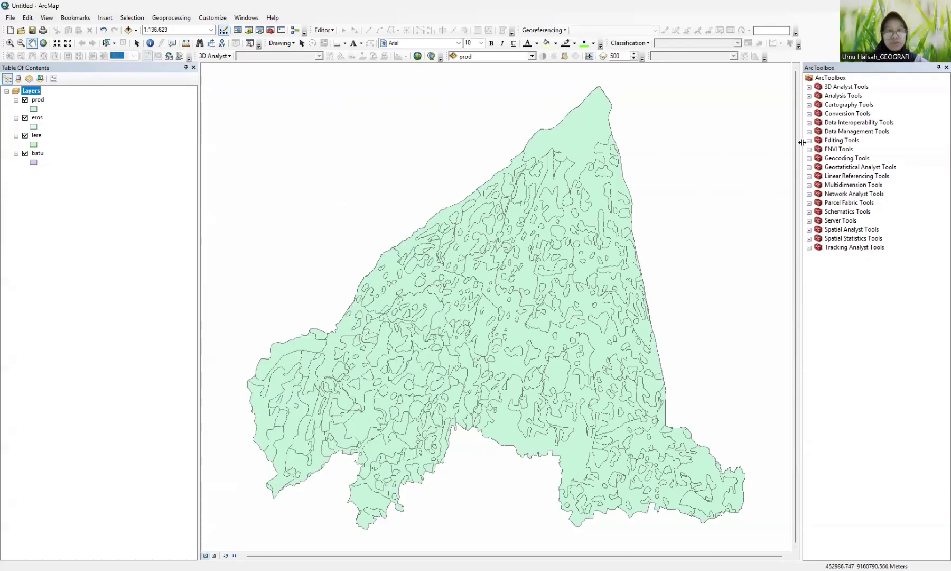
click(809, 96)
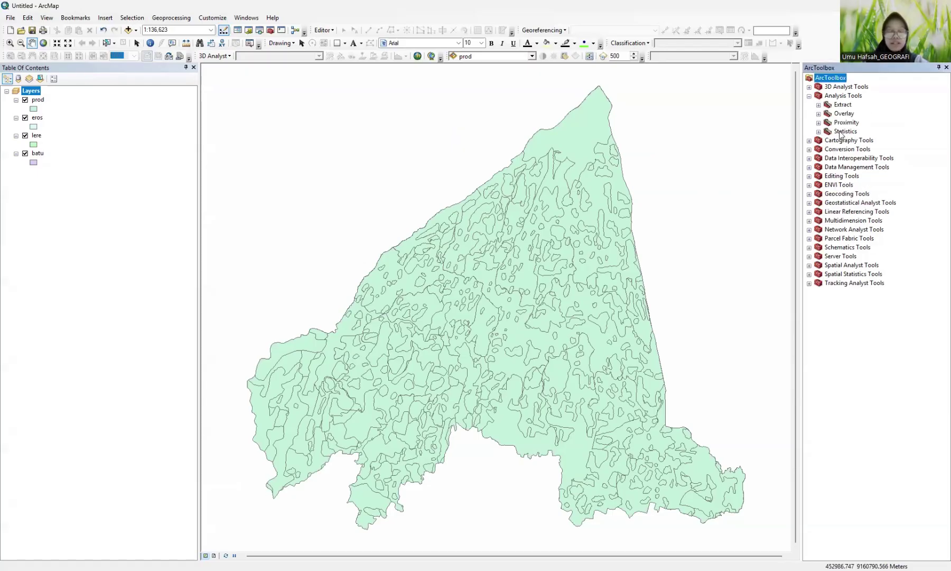
click(819, 114)
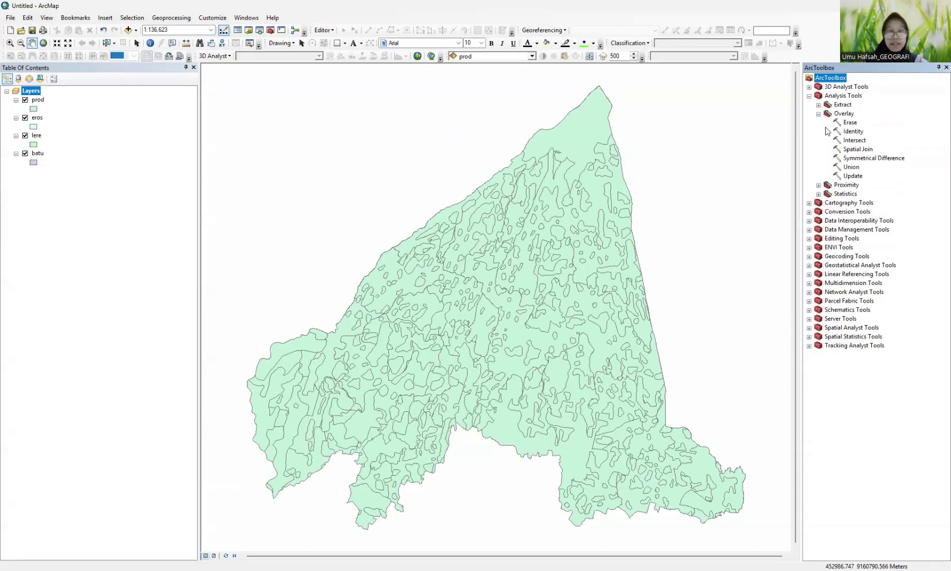
click(852, 141)
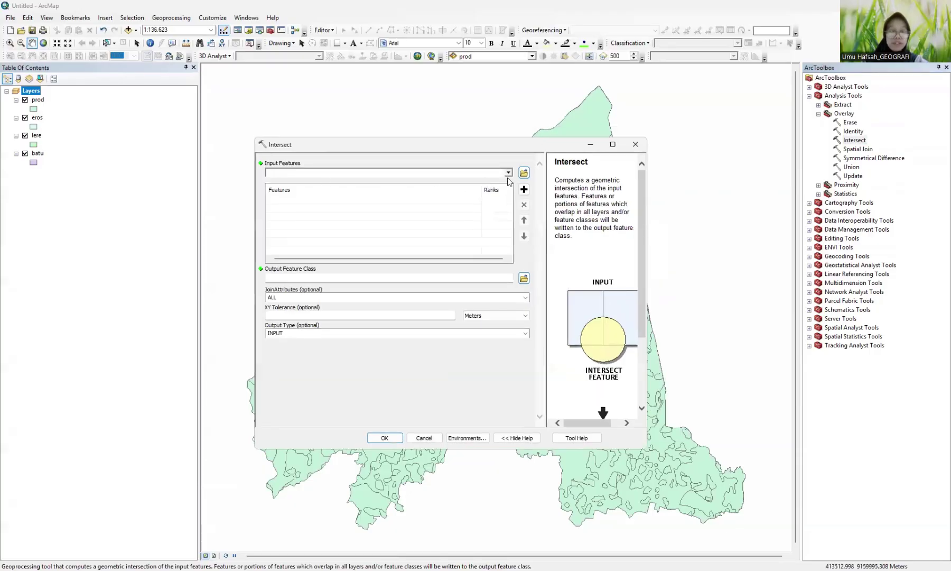
click(509, 173)
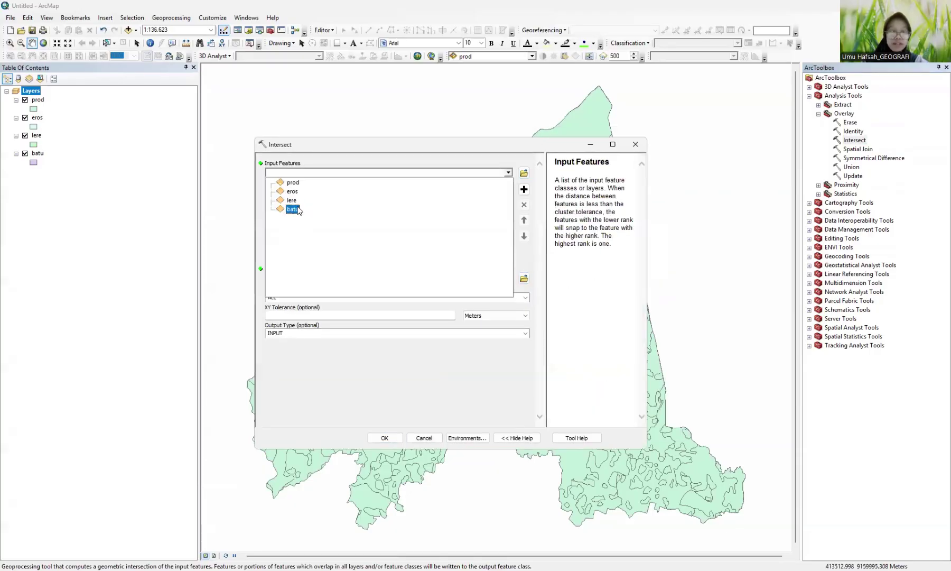
click(322, 206)
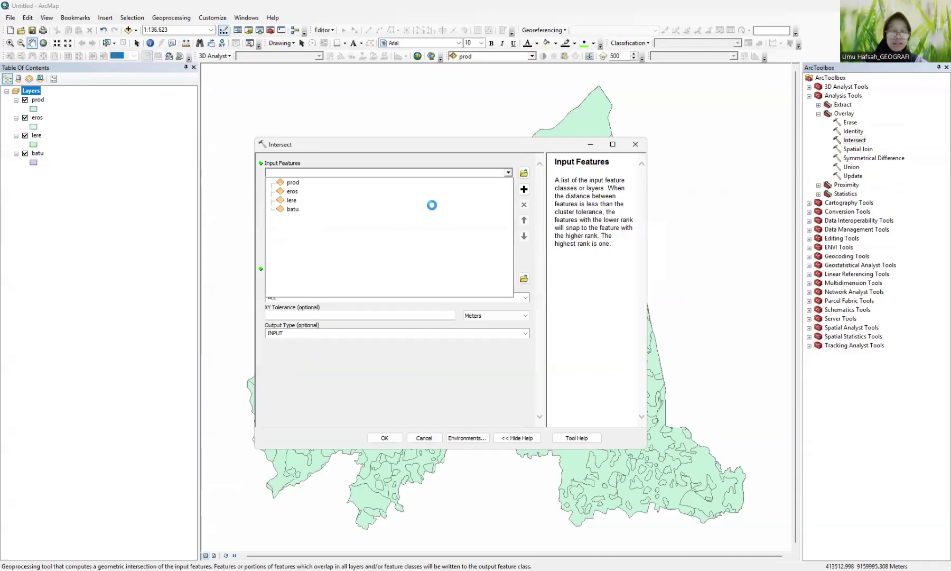
click(508, 173)
click(292, 200)
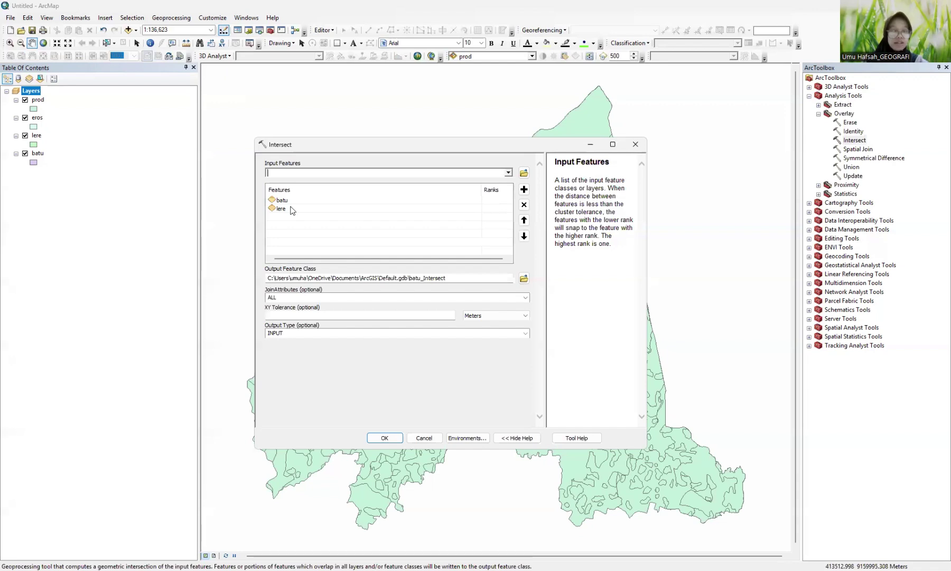
key(alt+Down)
click(378, 191)
key(alt+Down)
key(Return)
Step: Create a folder named TEST VIDEO inside the MINGGU 11 folder for the Intersect output
click(523, 278)
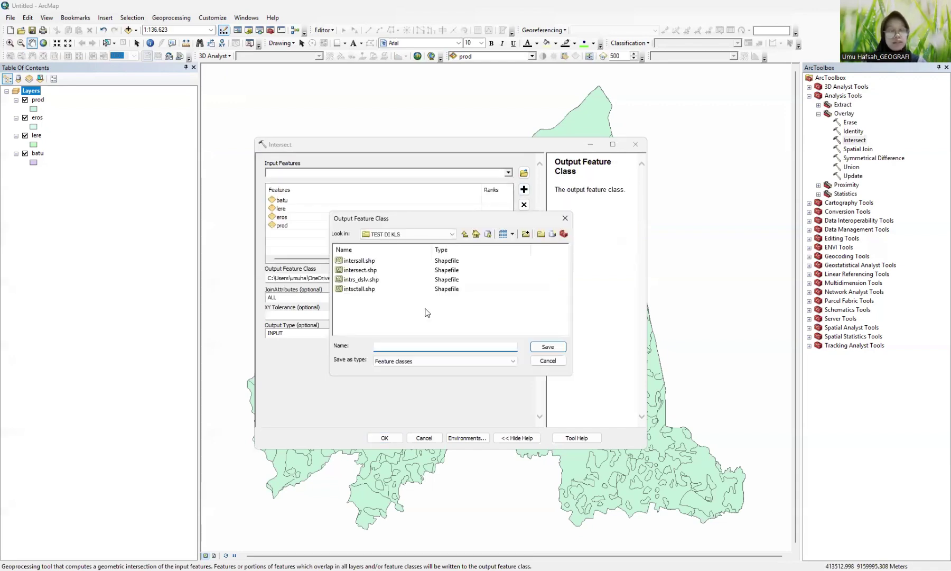
click(465, 233)
click(541, 233)
text(T)
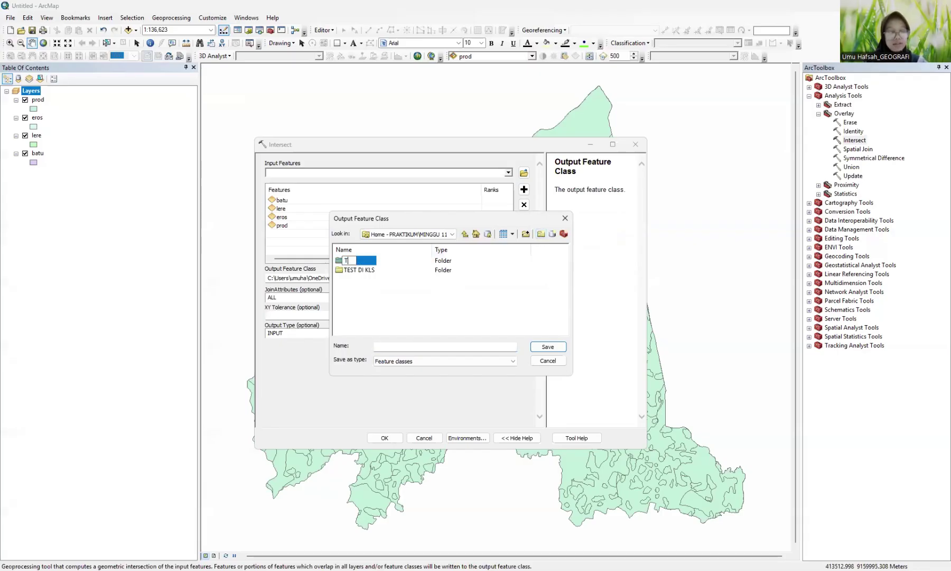
text(EST VIDEO)
key(Return)
Step: Browse for the output location to the TEST VIDEO folder within 4 JAN-JUNI 2026, APK SIG, PRAKTIKUM, MINGGU 11
click(464, 233)
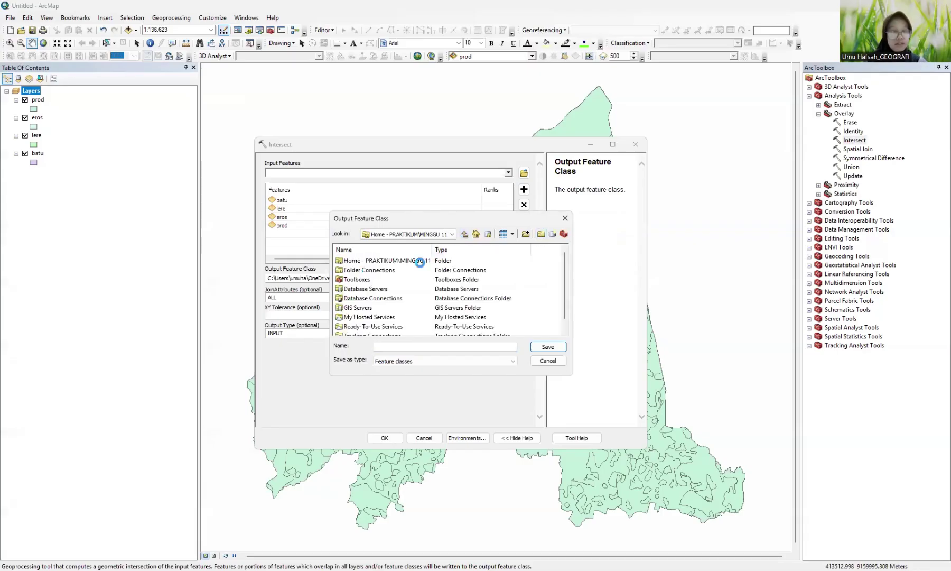
click(450, 234)
click(391, 298)
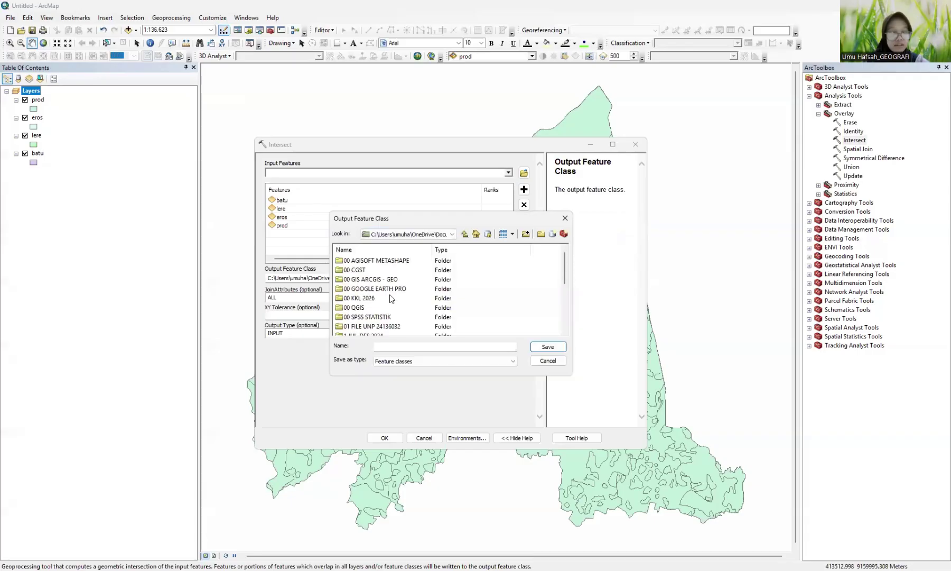
scroll(380, 307, down, 2)
double_click(365, 312)
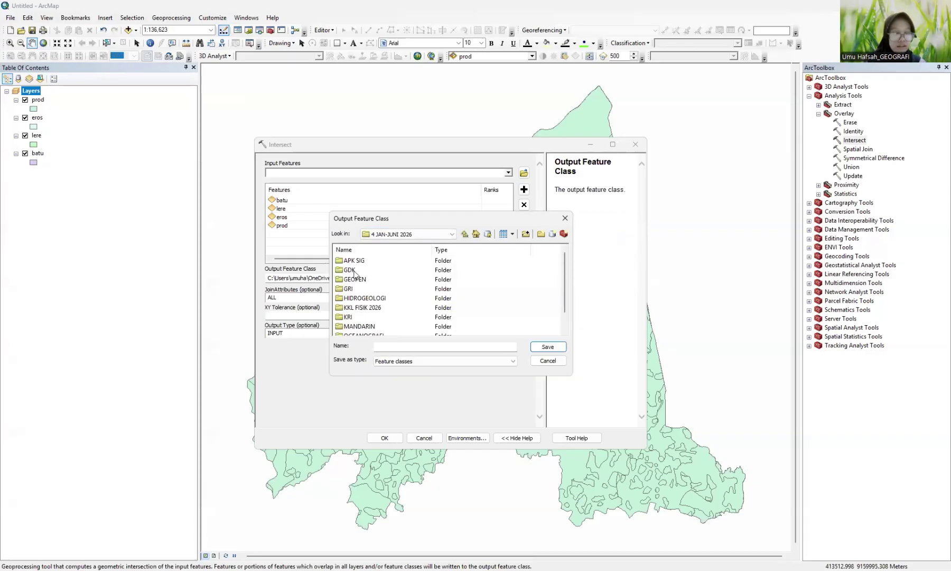
double_click(353, 270)
double_click(359, 278)
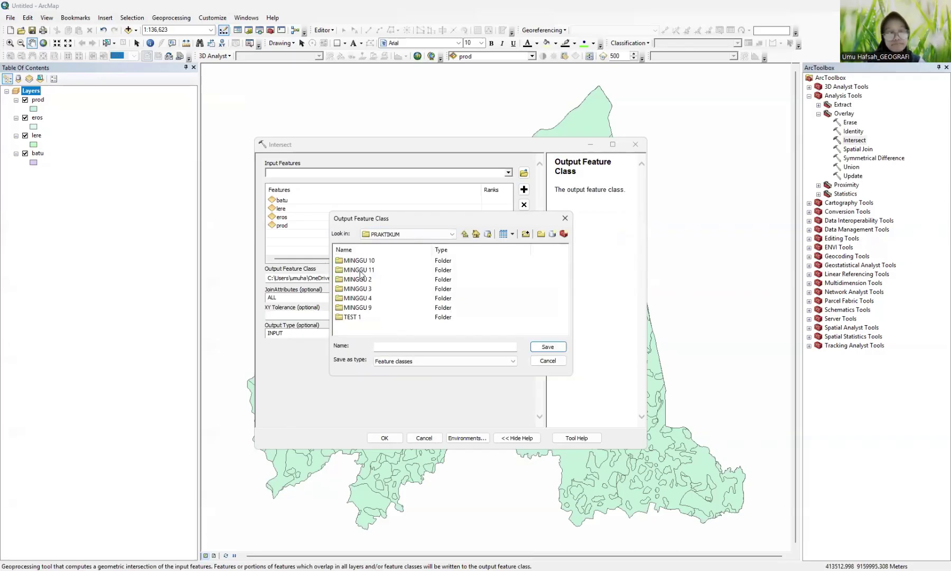
double_click(362, 270)
double_click(361, 270)
Step: Name the output feature class intersect, save it in TEST VIDEO and run the Intersect tool
click(398, 348)
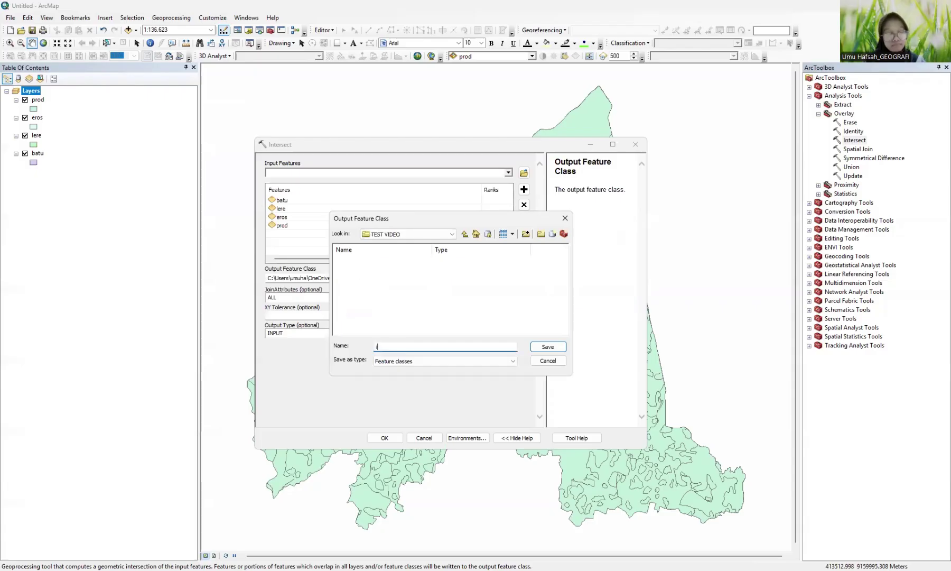
key(Return)
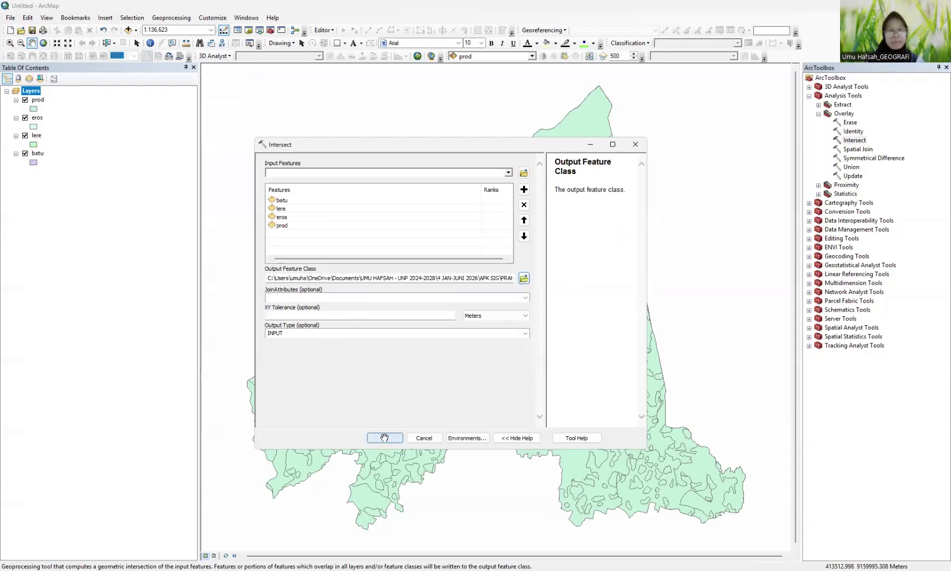
click(379, 438)
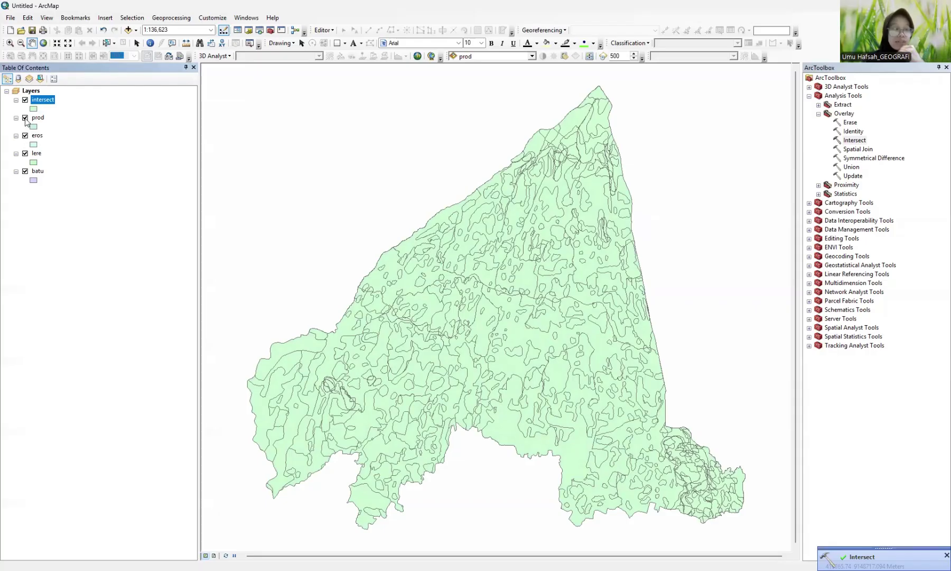
Step: Turn off the visibility of the prod, eros, lere and batu layers, leaving only the intersect layer displayed
click(25, 118)
click(26, 136)
click(25, 153)
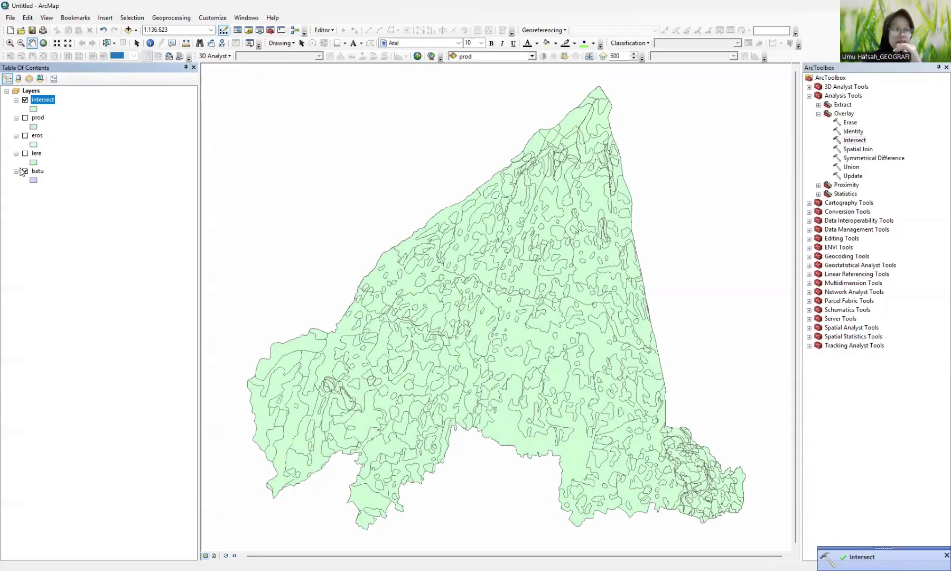
click(25, 171)
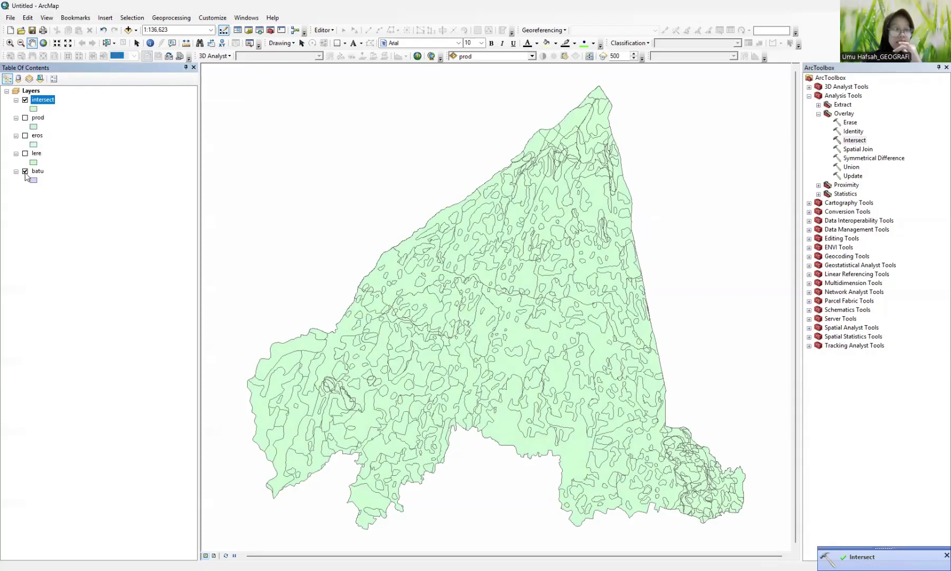
Step: Examine the combined class and score fields in the intersect layer's attribute table, and close the table
right_click(48, 102)
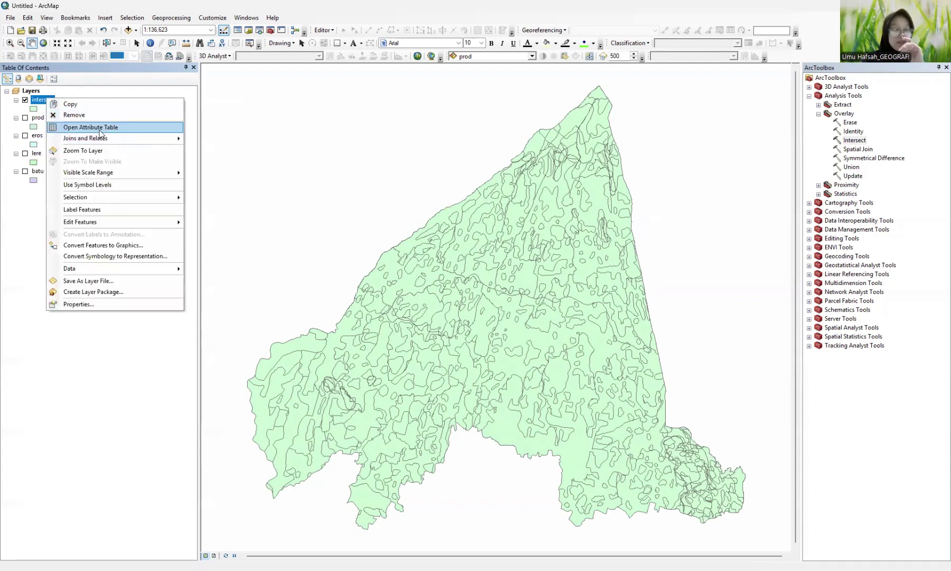
click(96, 127)
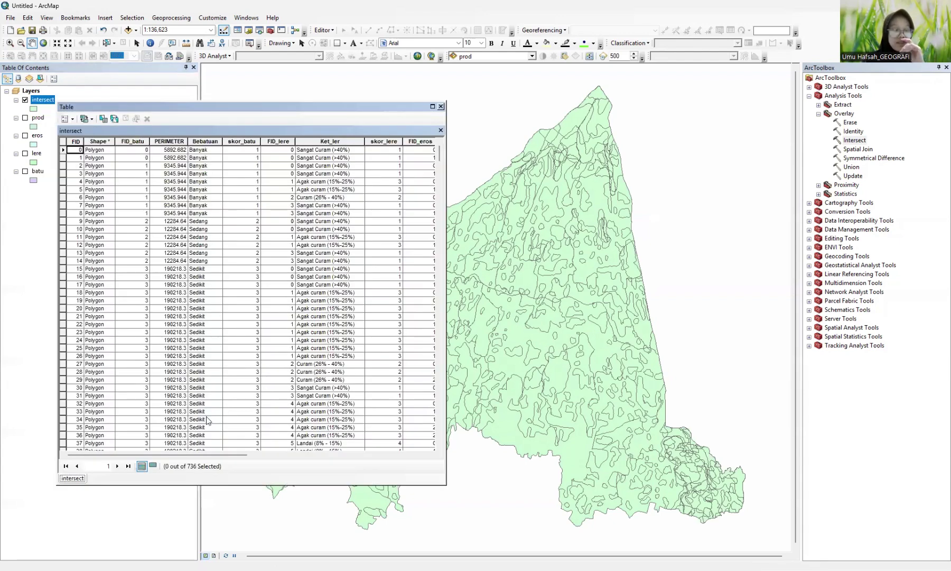
drag(214, 455, 434, 443)
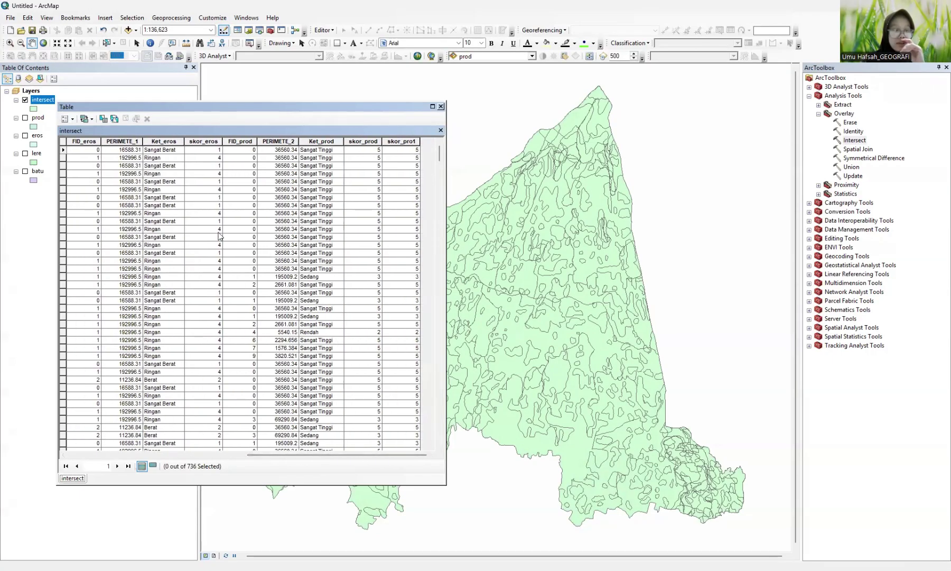
drag(279, 452, 378, 454)
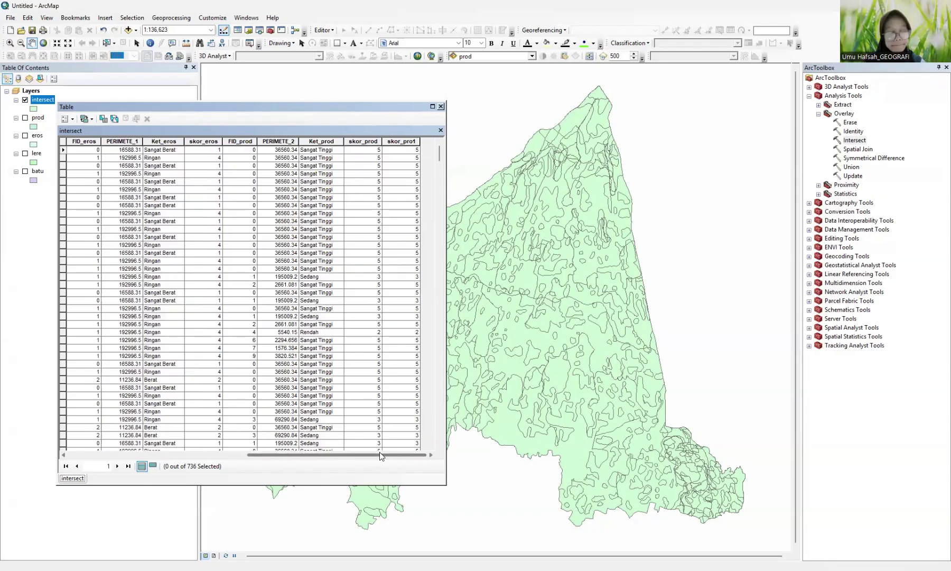
click(440, 107)
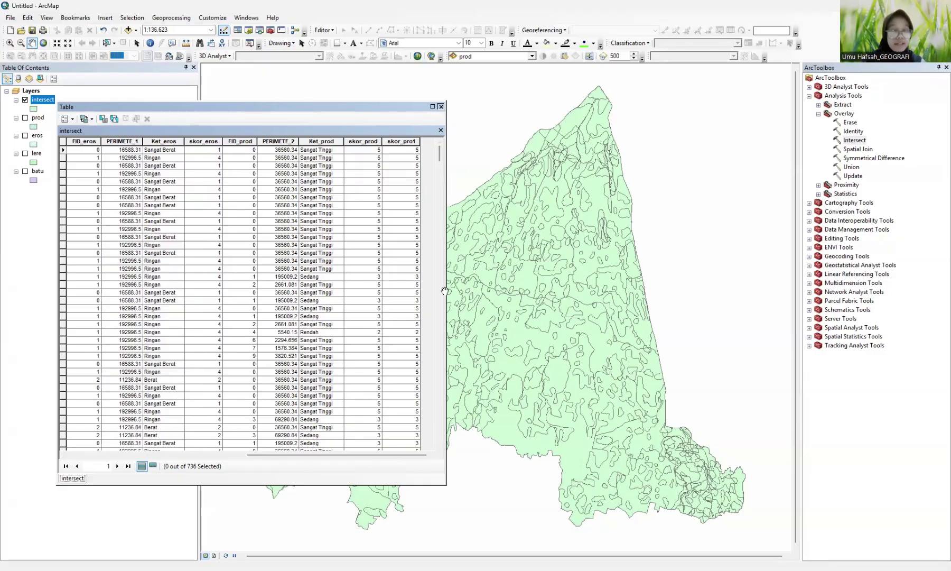
drag(476, 290, 475, 291)
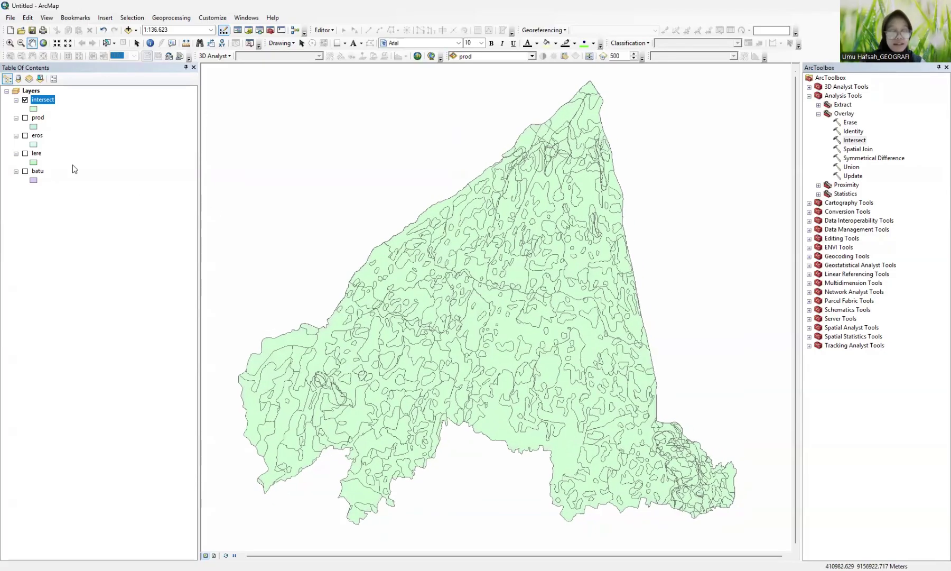
Step: Add a Short Integer field named skor_total to the intersect layer's attribute table
right_click(43, 102)
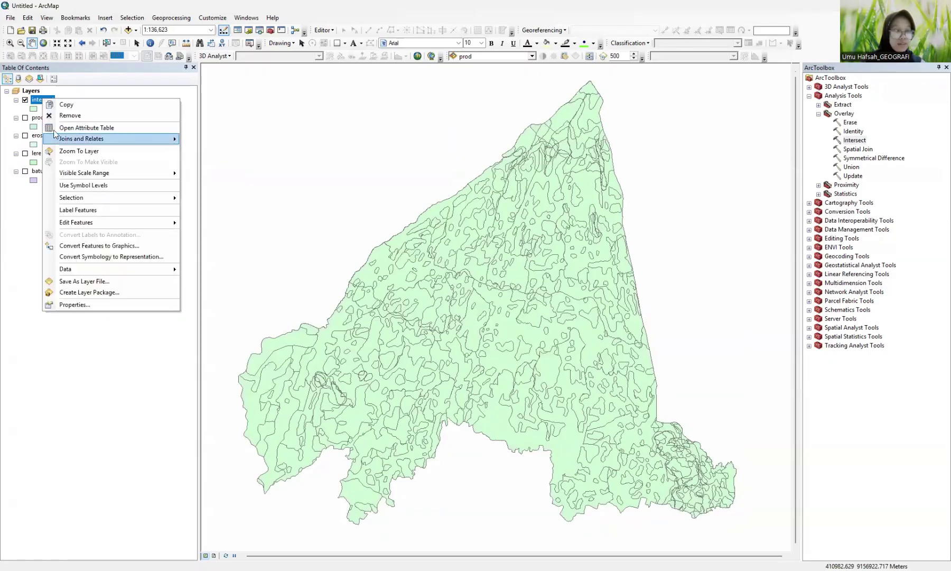
click(64, 130)
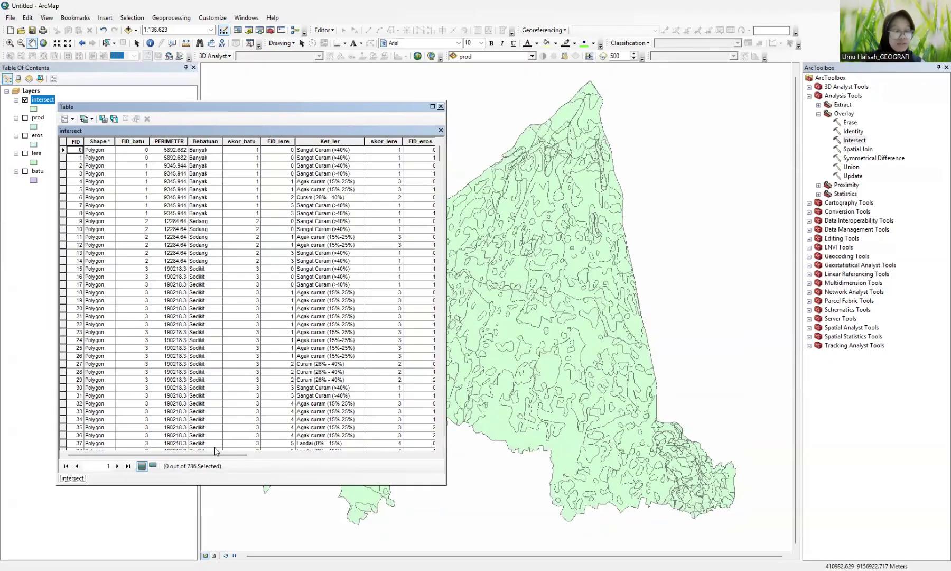
drag(224, 452, 430, 452)
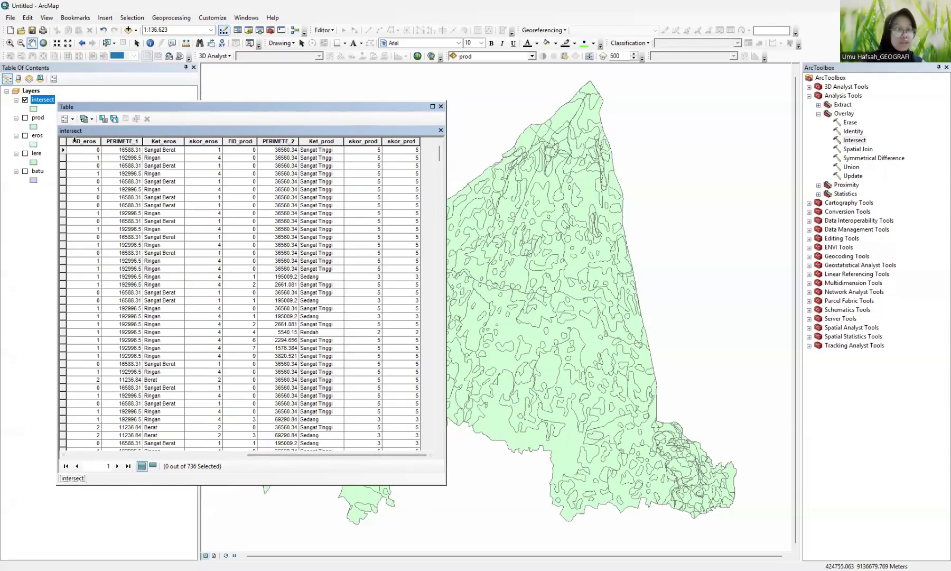
click(65, 120)
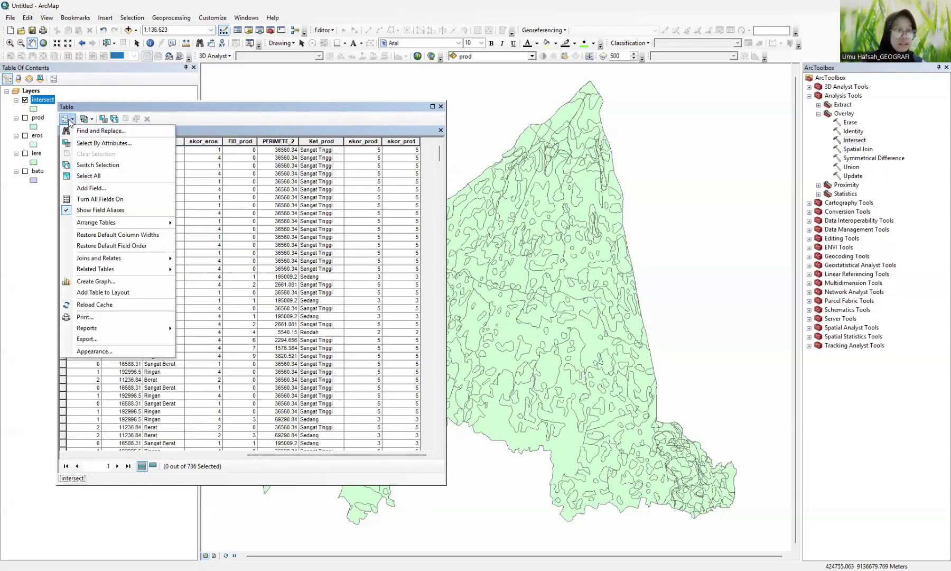
click(65, 121)
click(66, 121)
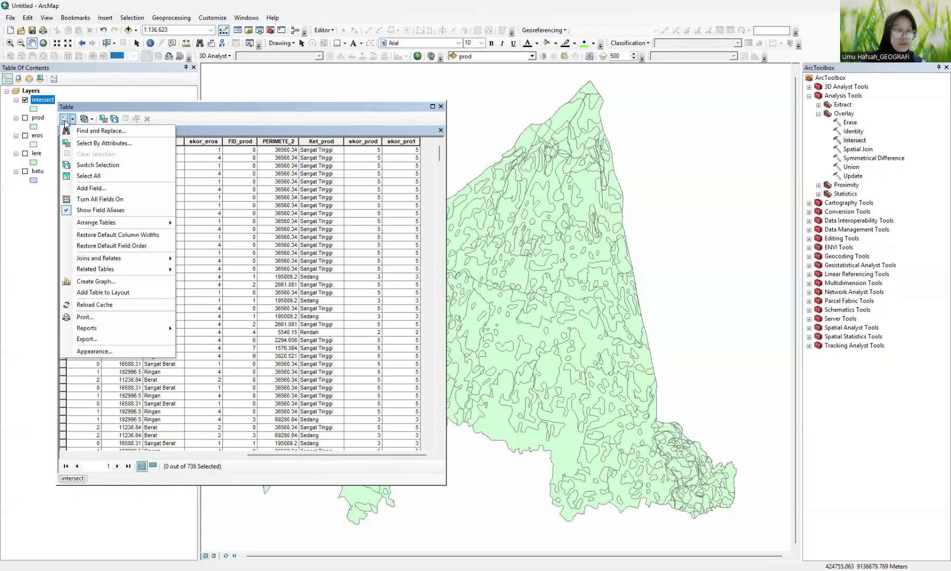
click(78, 187)
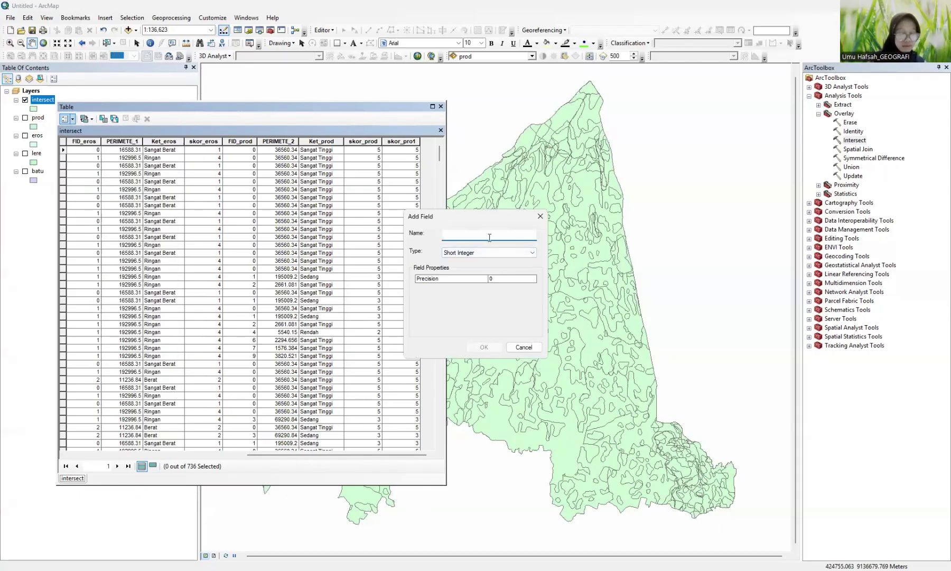
text(s)
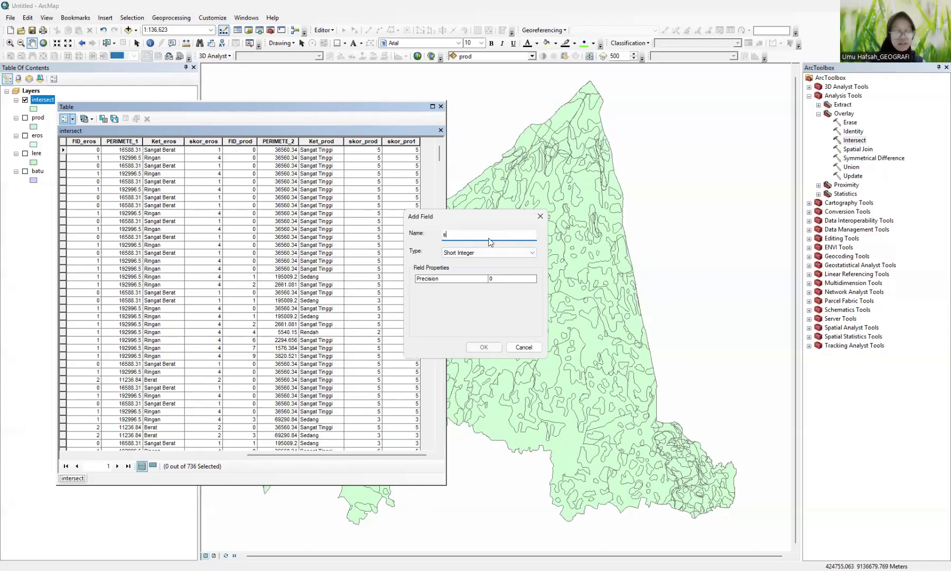
text(kor_total)
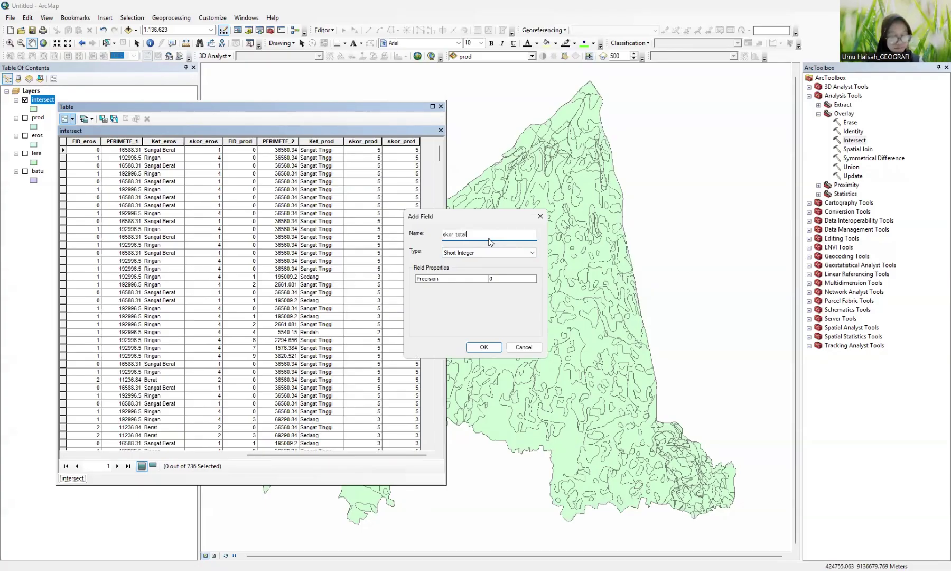
key(Tab)
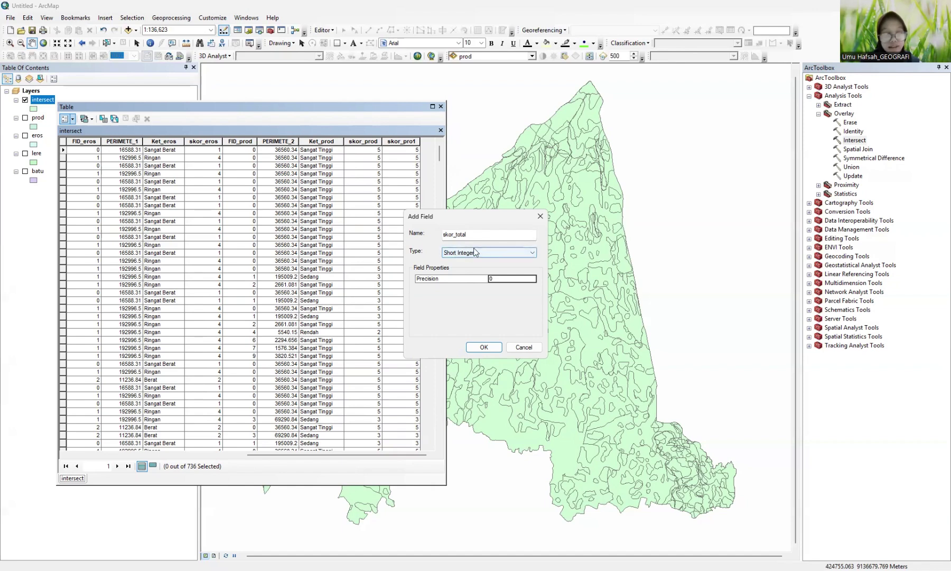
click(481, 347)
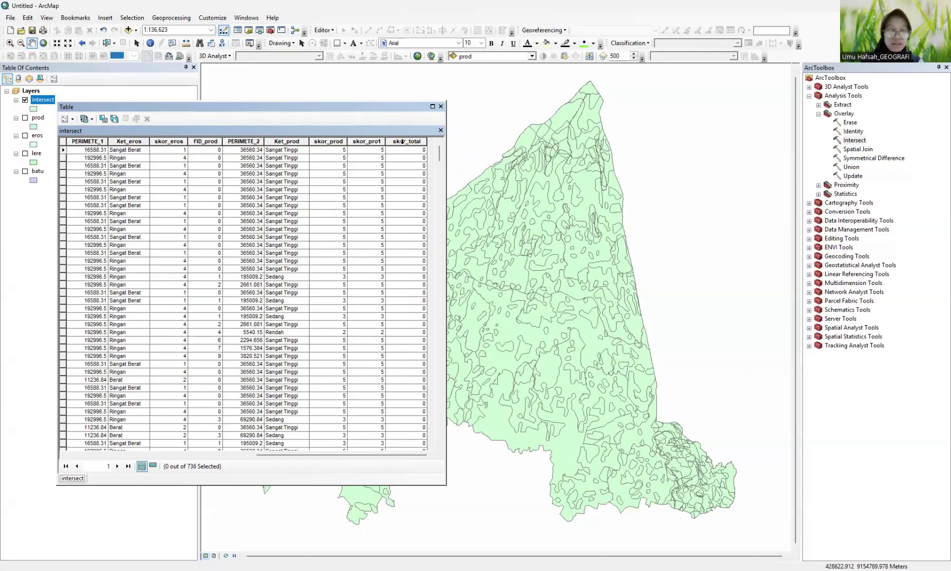
Step: Calculate the skor_total field in the intersect table as [skor_batu] + [skor_lere] + [skor_eros] + [skor_prod]
right_click(402, 142)
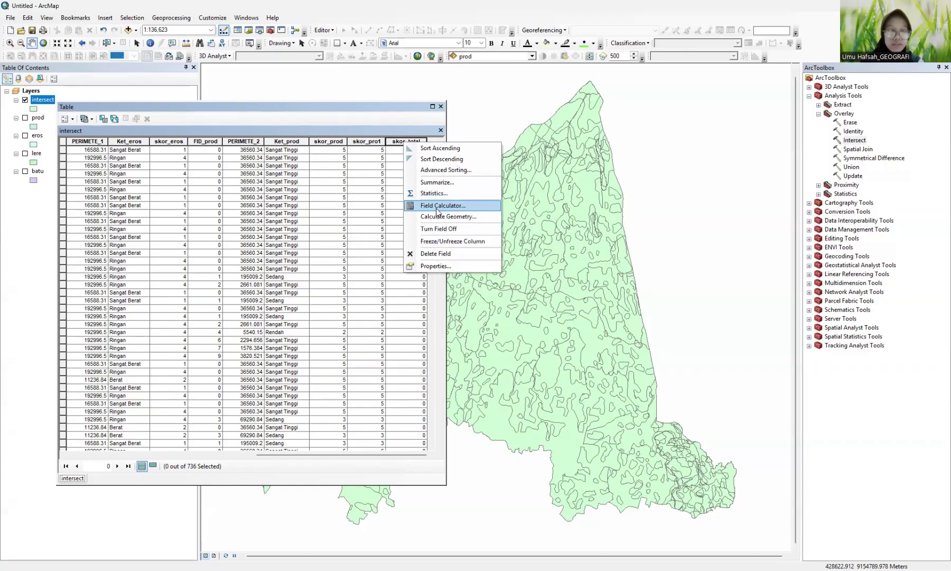
click(437, 209)
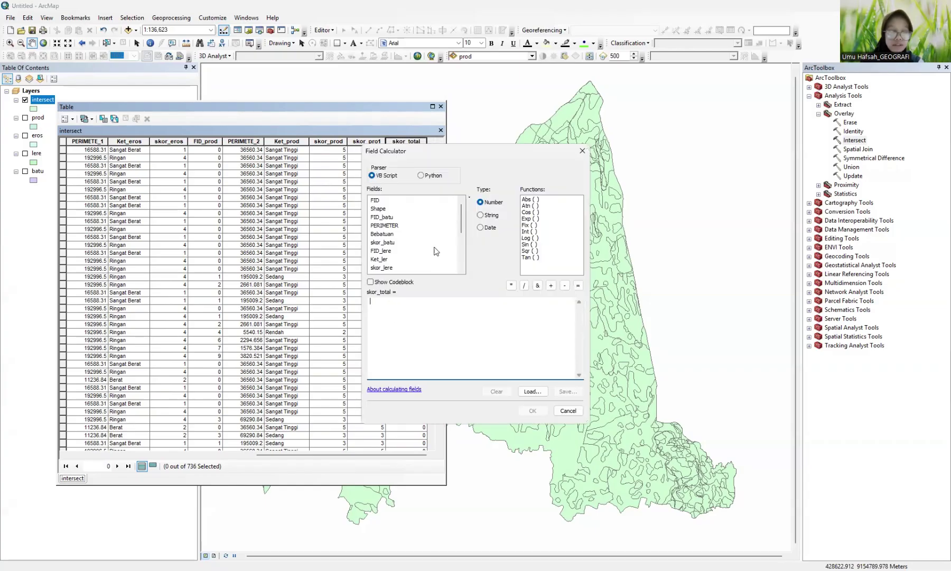
double_click(381, 242)
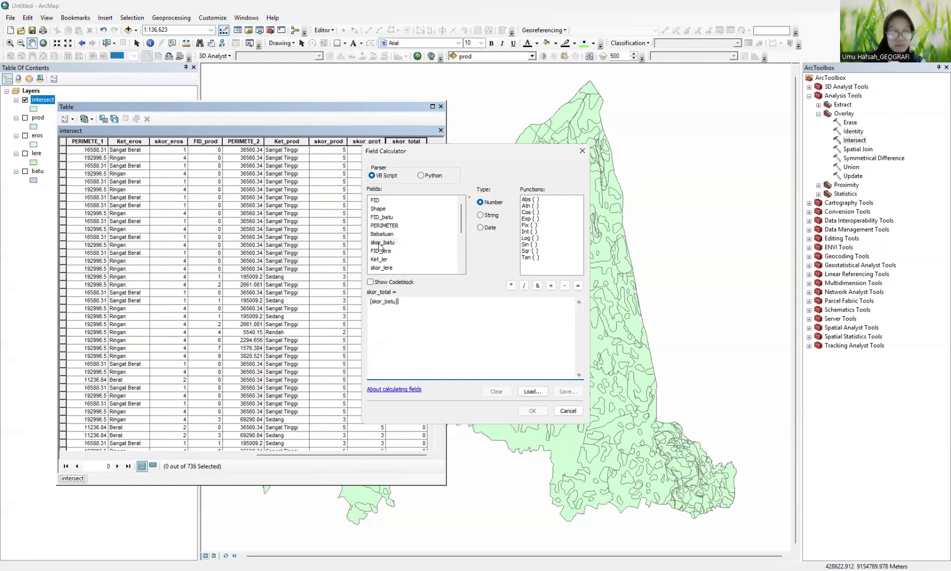
click(551, 286)
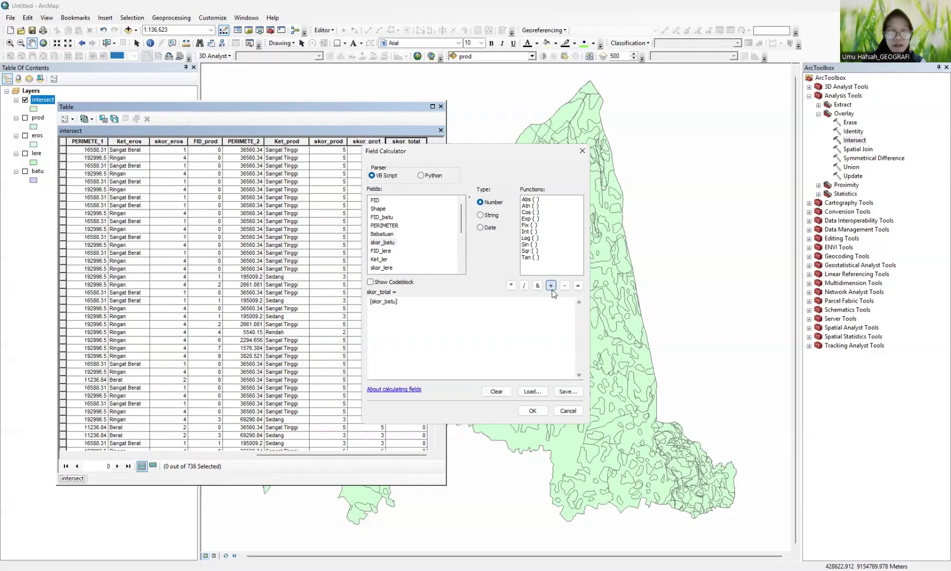
double_click(386, 268)
scroll(434, 261, down, 1)
scroll(434, 262, down, 1)
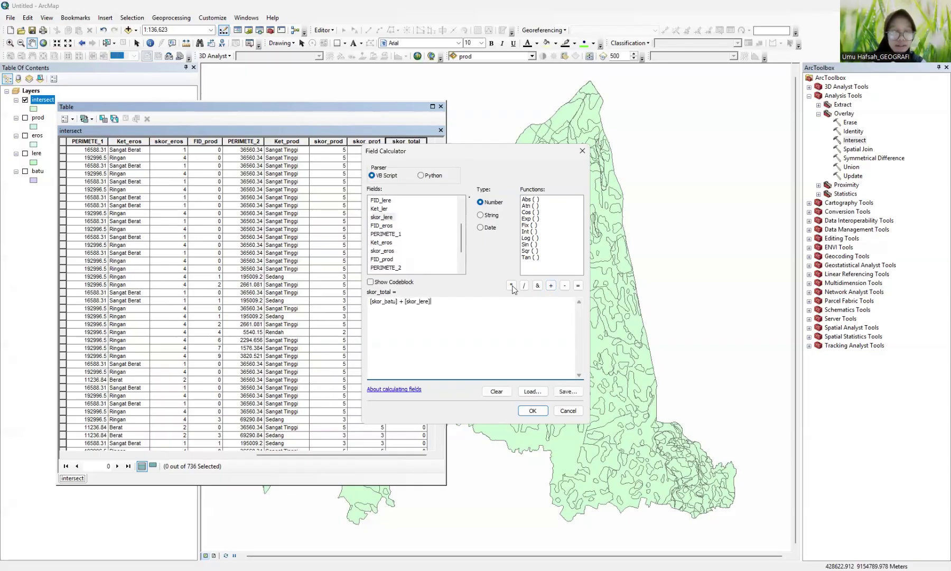
click(550, 285)
double_click(391, 251)
click(551, 285)
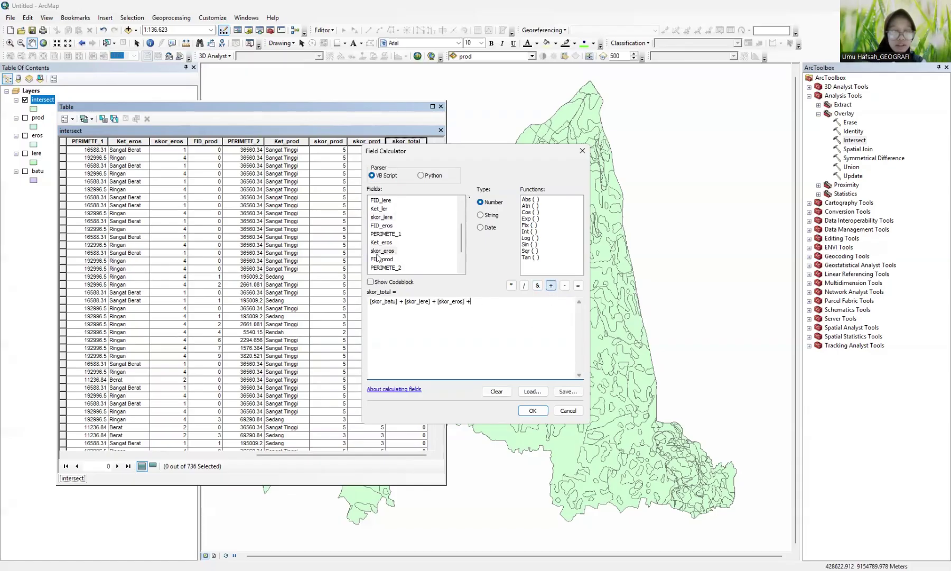
scroll(384, 257, down, 2)
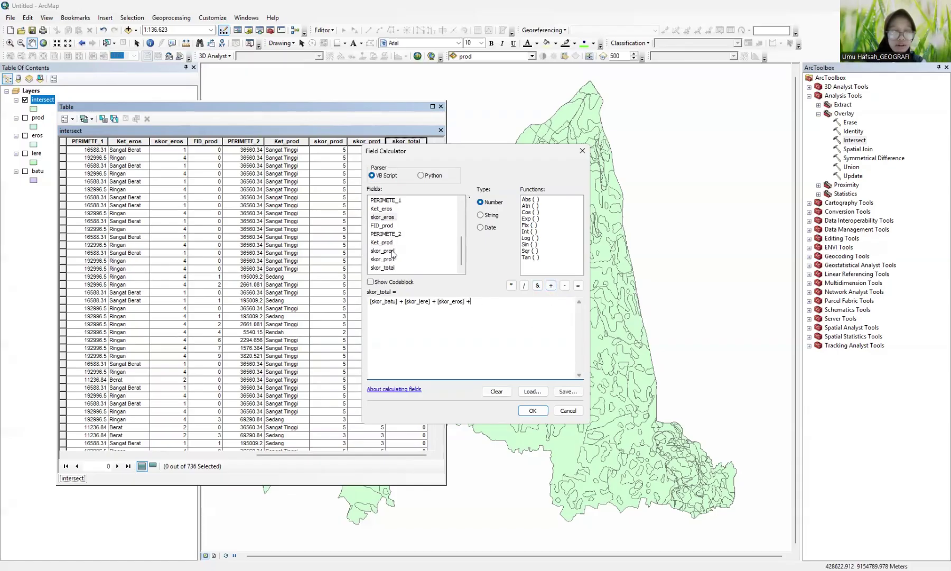
double_click(383, 250)
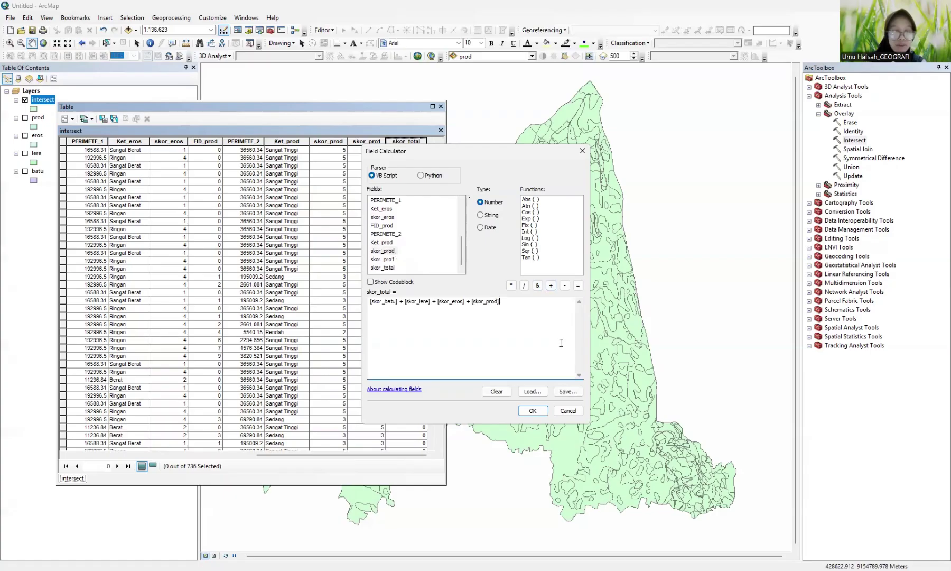
click(532, 410)
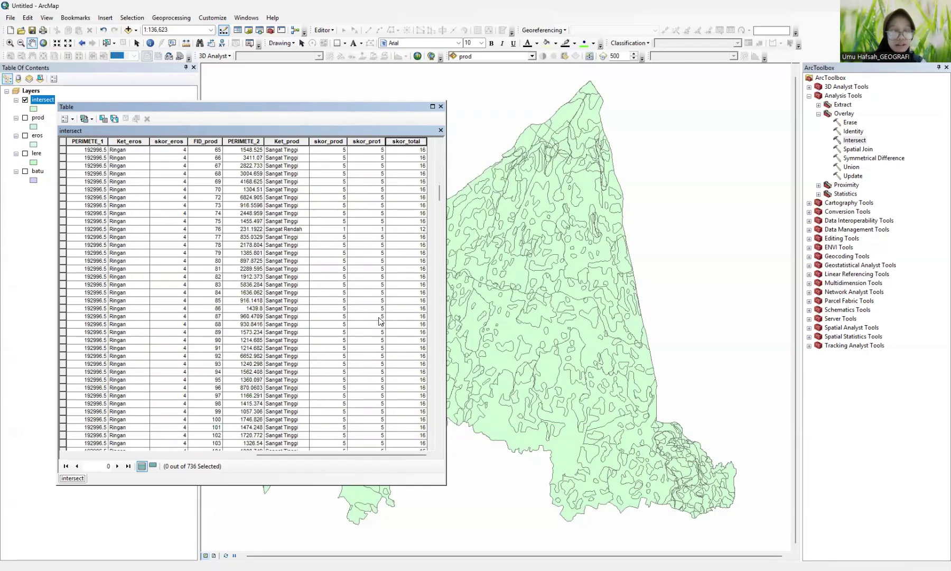
Step: Sort the intersect table by skor_total in descending order
drag(439, 194, 444, 148)
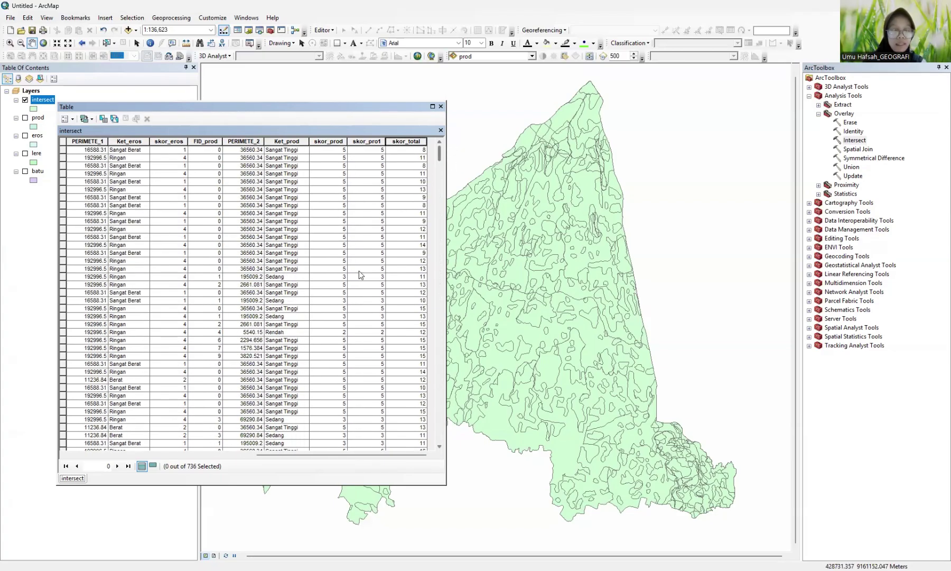
right_click(411, 140)
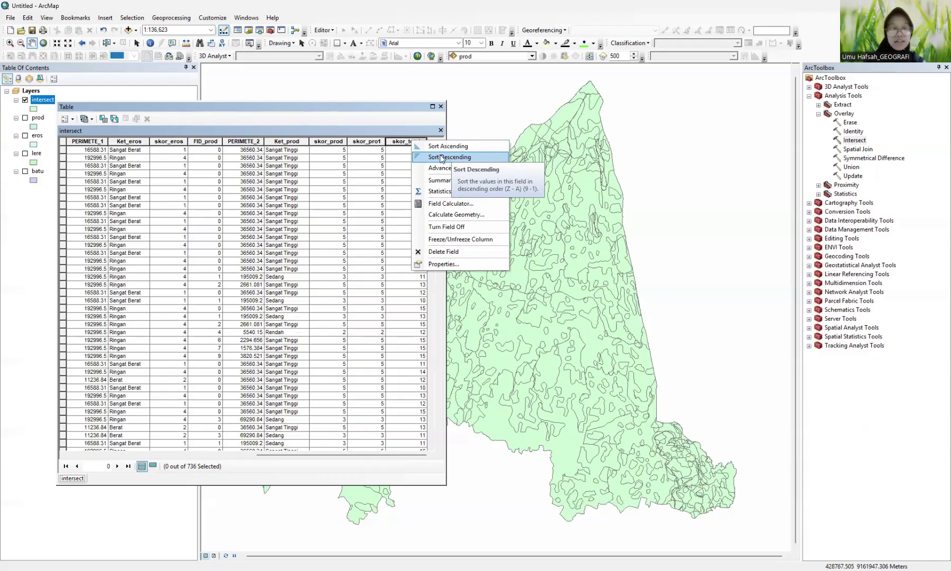
click(442, 158)
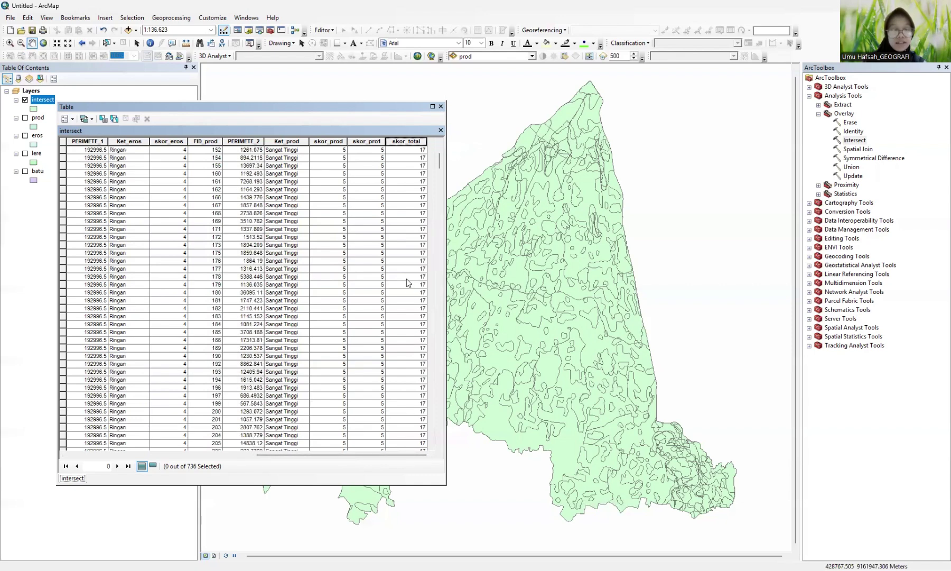
Step: Examine the range of skor_total values from highest to lowest in the sorted table, widening the table window for a better view
scroll(401, 267, up, 6)
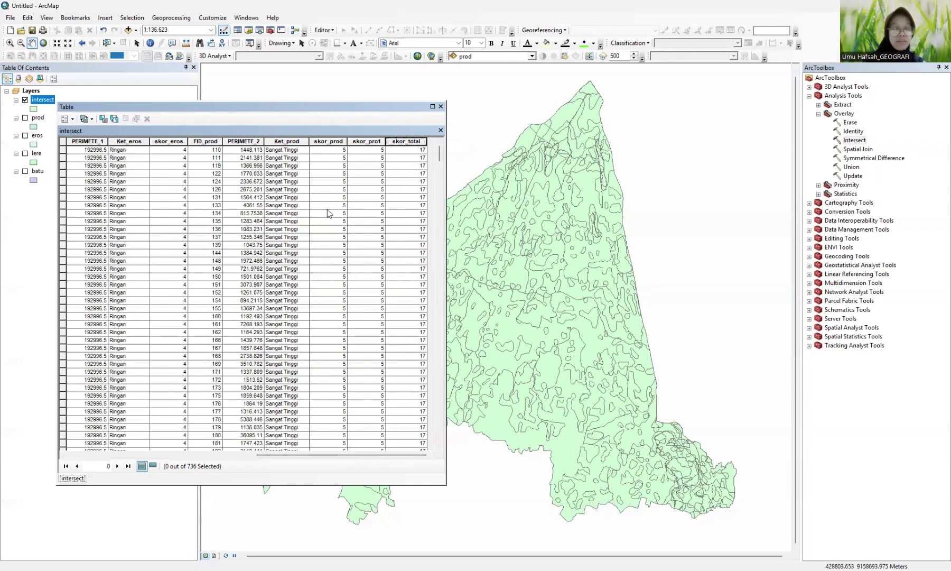
scroll(372, 285, down, 12)
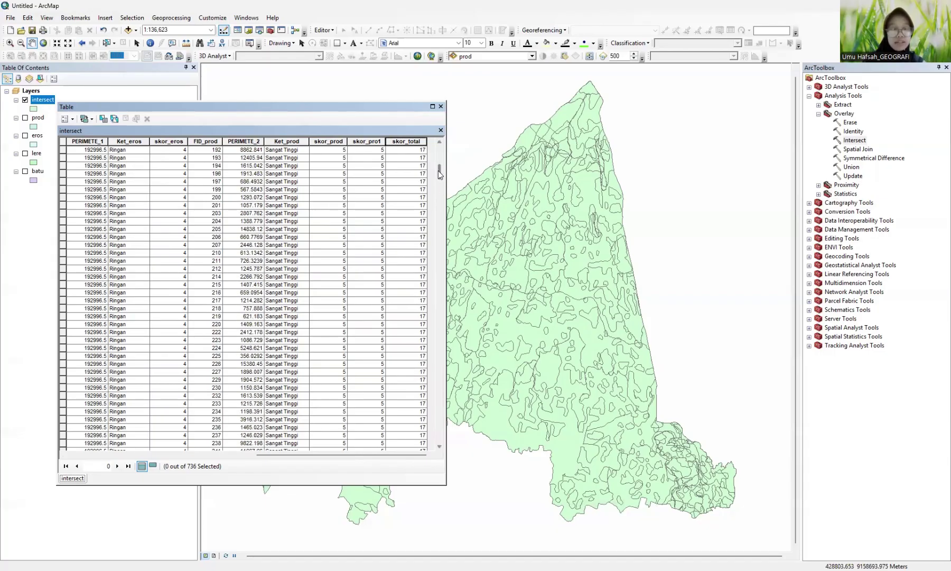
mouse_move(439, 170)
mouse_down()
mouse_move(438, 226)
mouse_move(439, 172)
mouse_up()
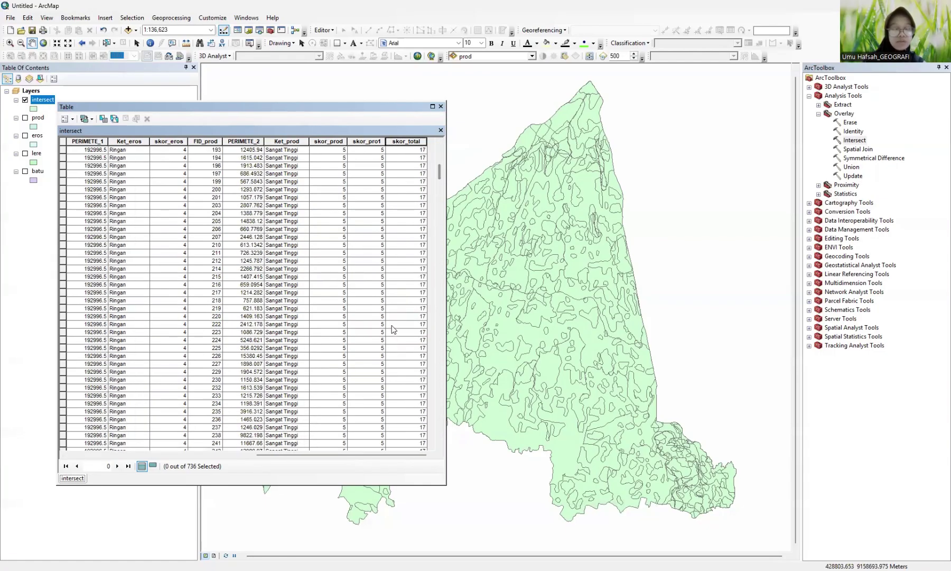
scroll(393, 322, down, 8)
drag(439, 193, 446, 139)
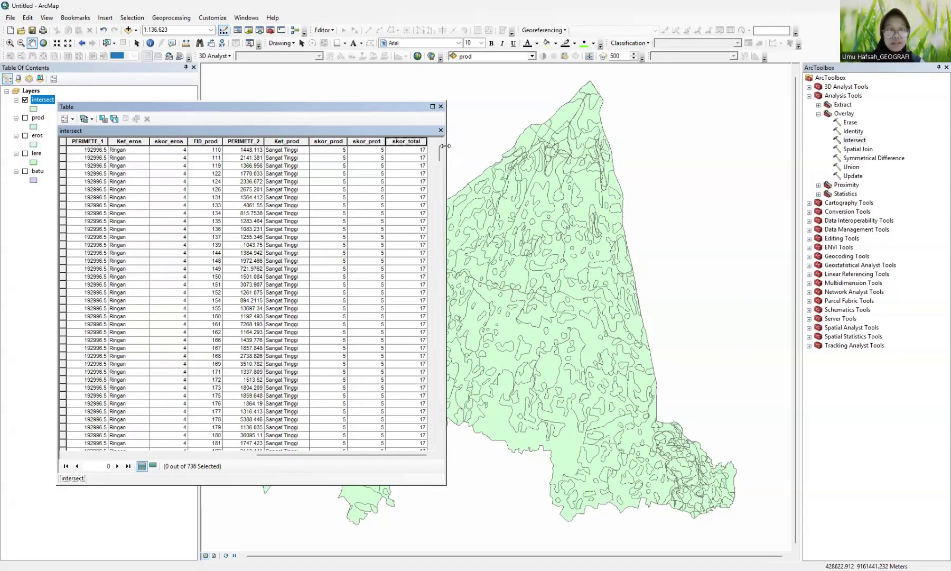
drag(445, 146, 503, 148)
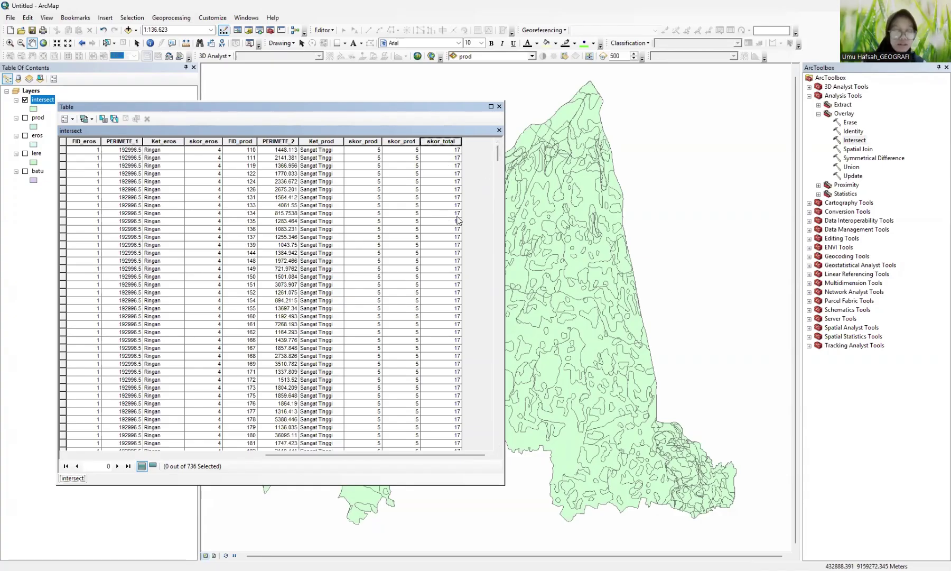
scroll(475, 304, down, 15)
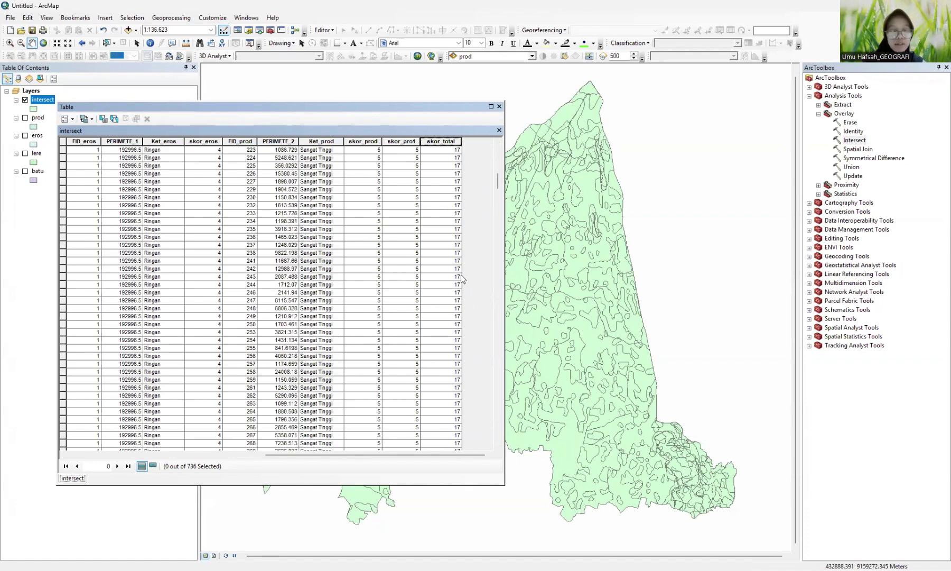
scroll(461, 300, down, 20)
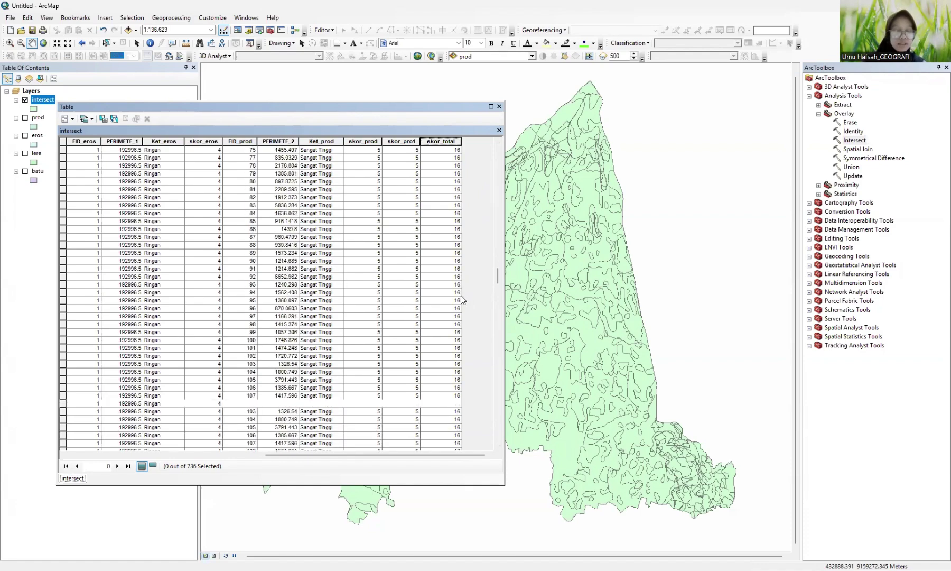
scroll(461, 300, up, 20)
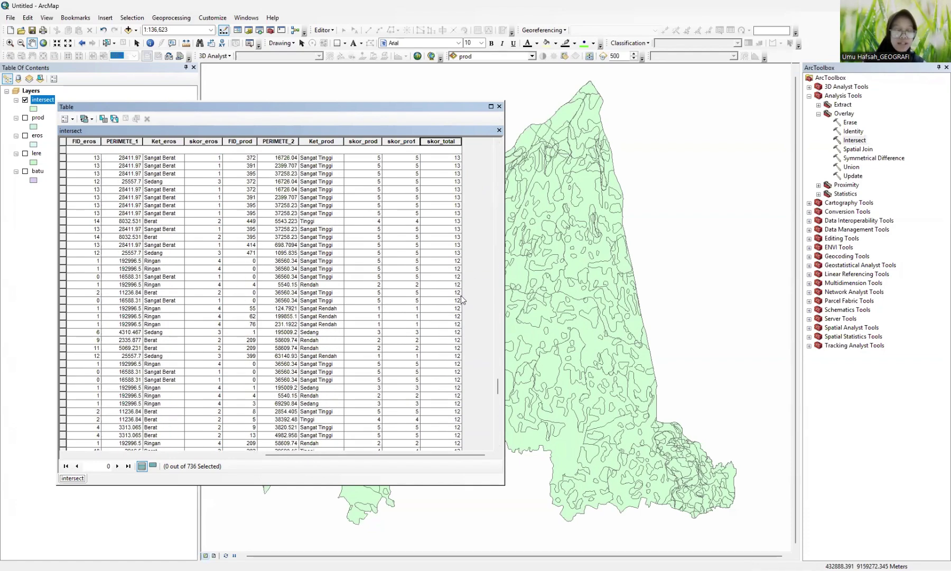
scroll(460, 297, up, 15)
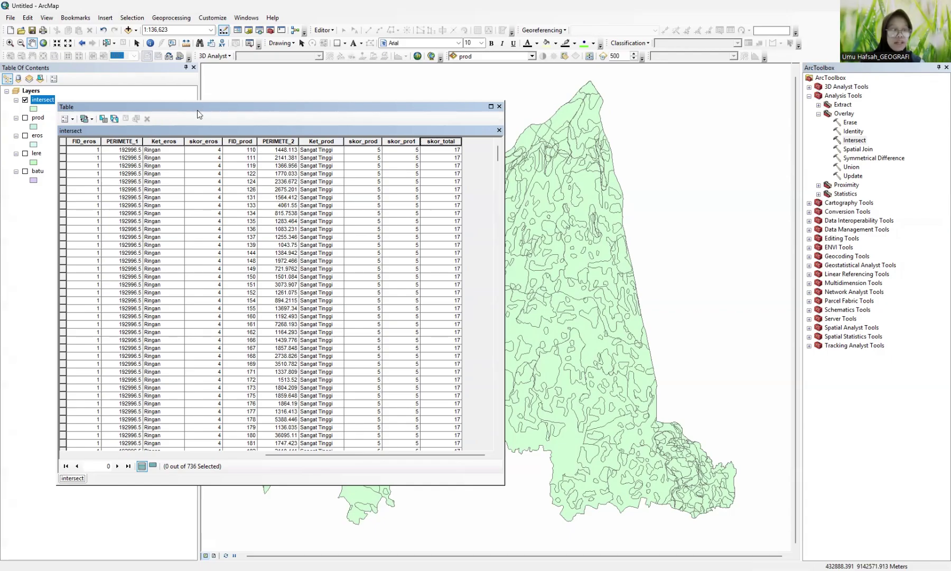
Step: Add a Text field named kesesuaian with a length of 50 to the intersect layer's attribute table
drag(197, 113, 217, 84)
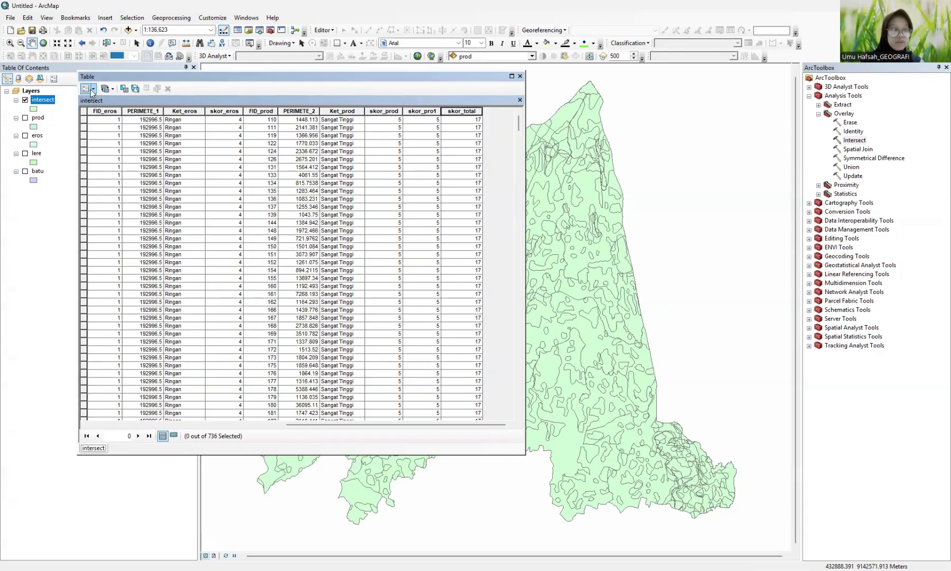
click(86, 88)
click(123, 158)
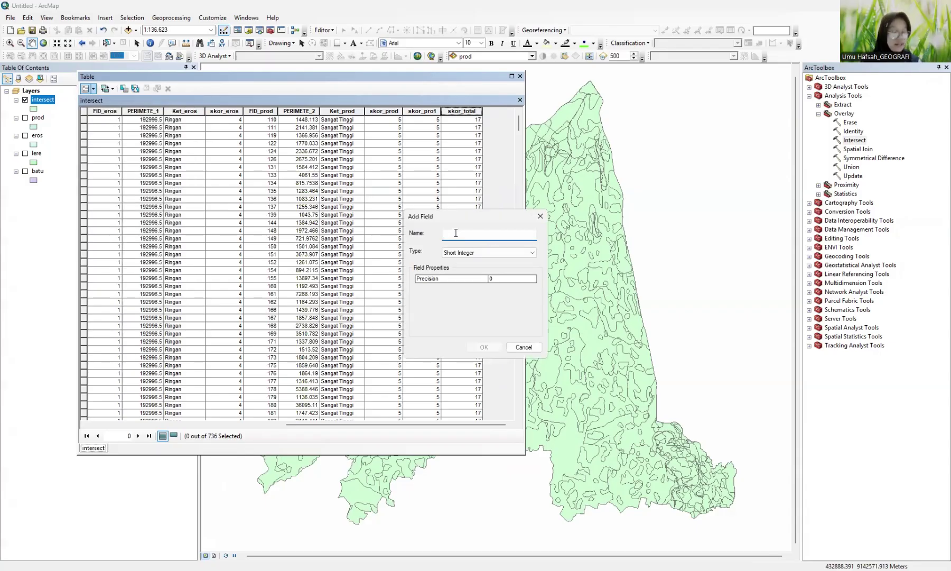
text(k)
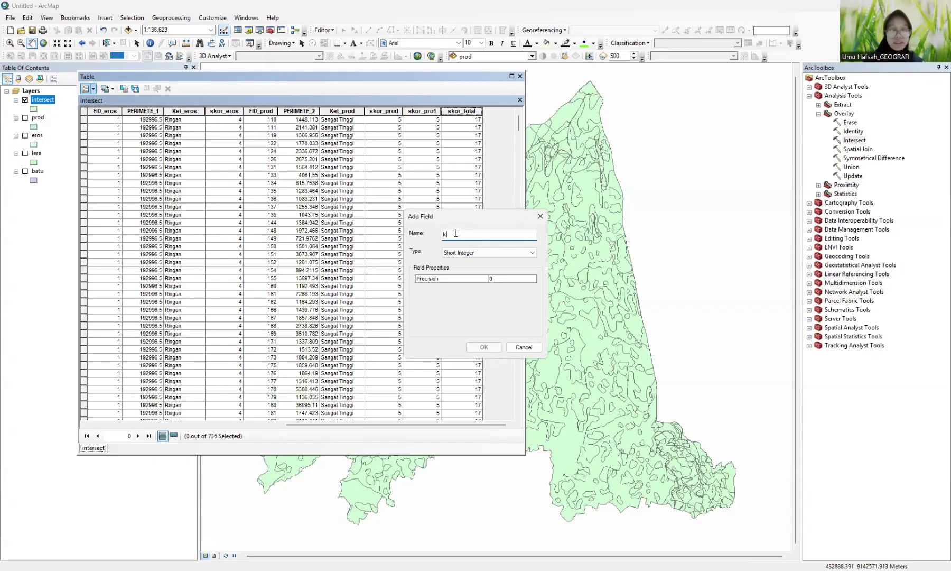
text(esesuaissn)
key(BackSpace)
key(BackSpace)
key(BackSpace)
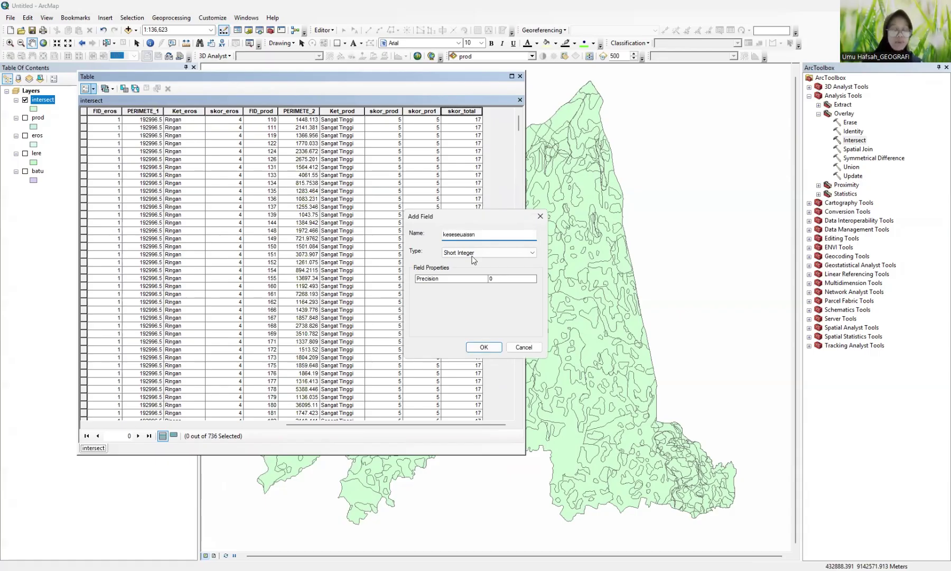
text(an)
click(475, 253)
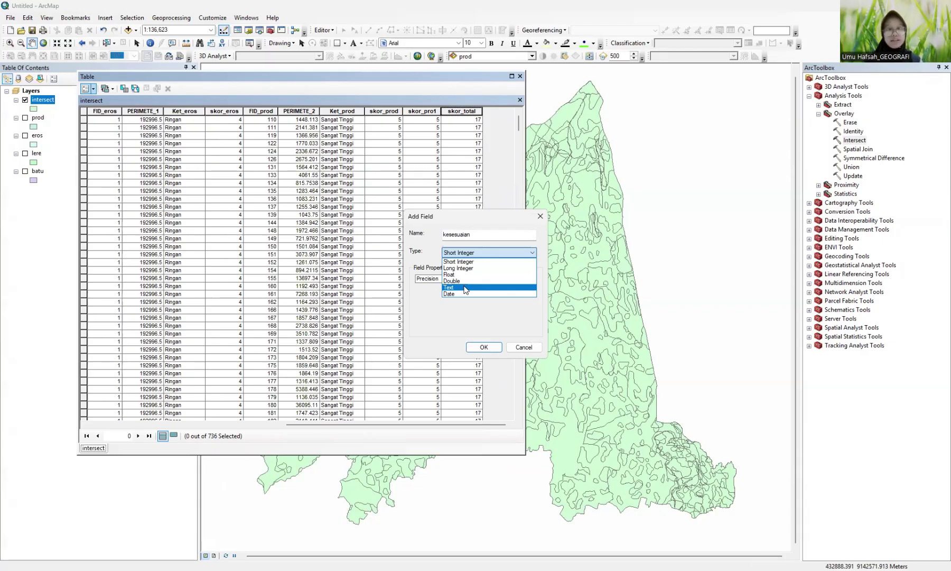
click(466, 289)
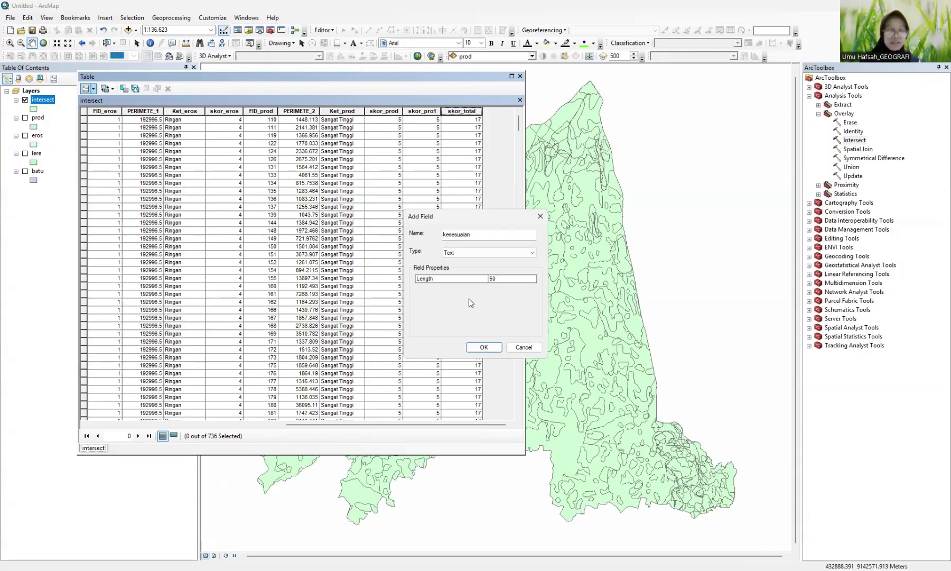
click(502, 279)
click(489, 349)
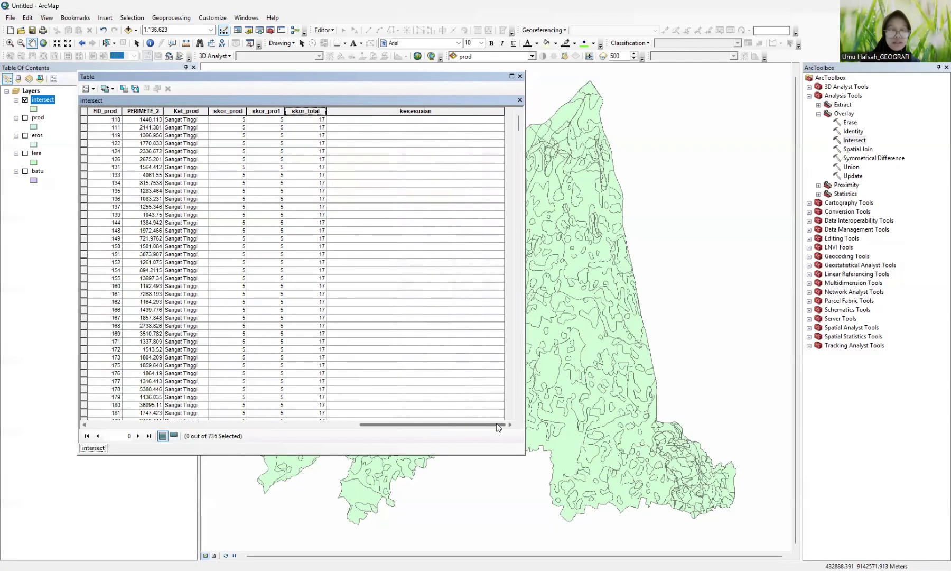
click(412, 153)
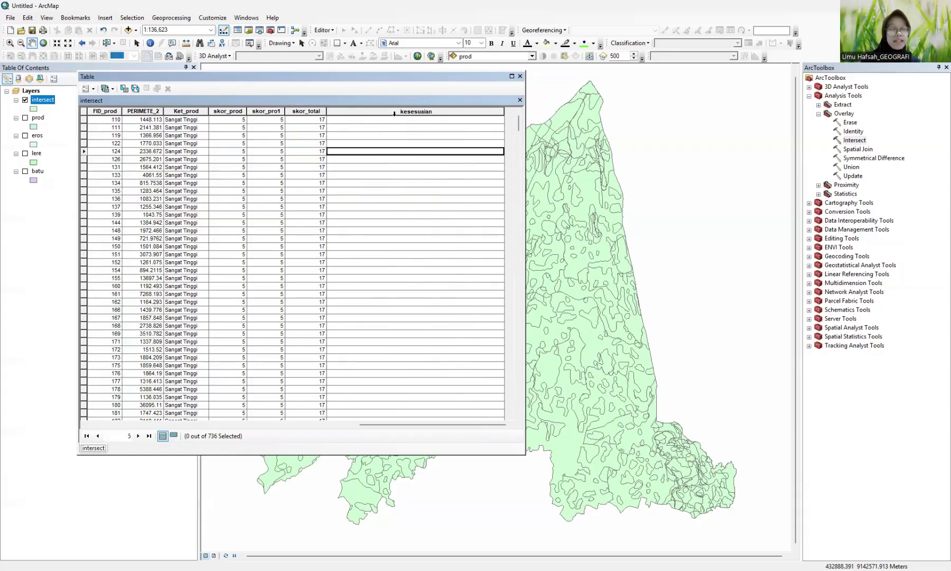
click(418, 143)
click(387, 207)
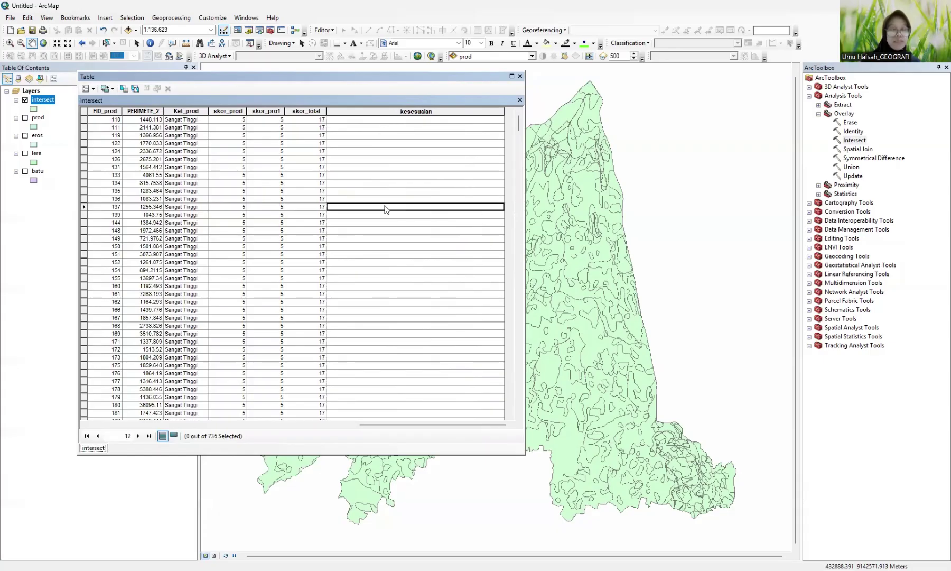
click(272, 151)
click(314, 120)
click(349, 342)
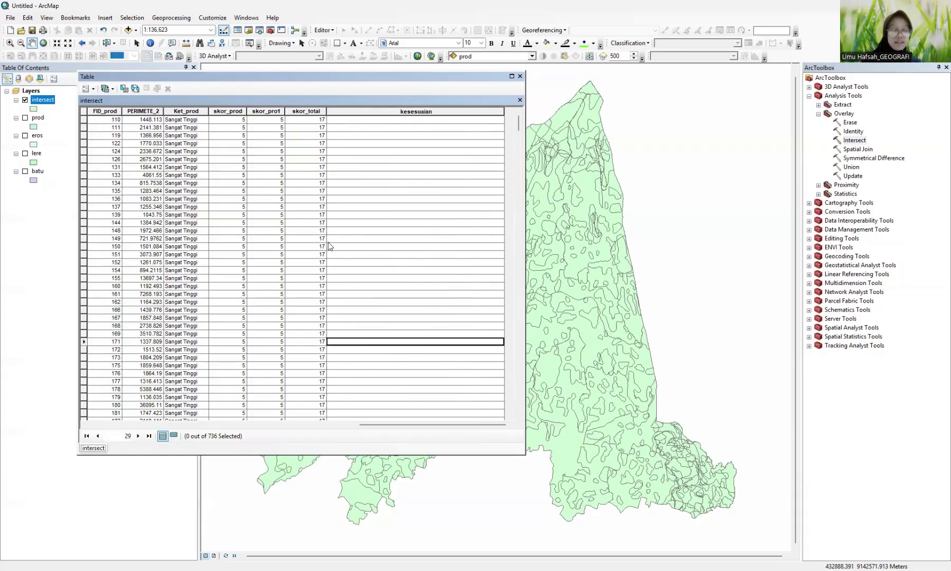
click(343, 294)
click(352, 270)
click(349, 341)
click(359, 225)
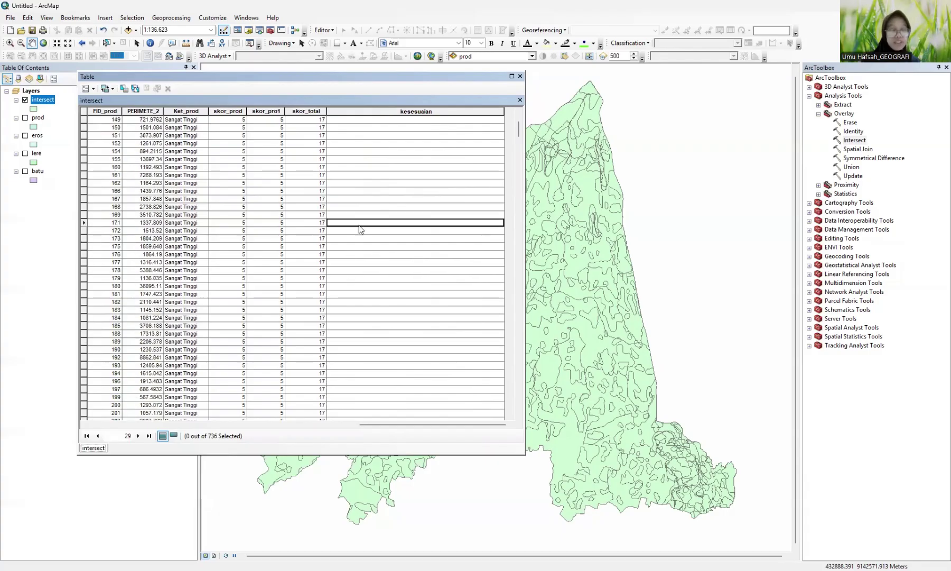
click(348, 342)
click(379, 112)
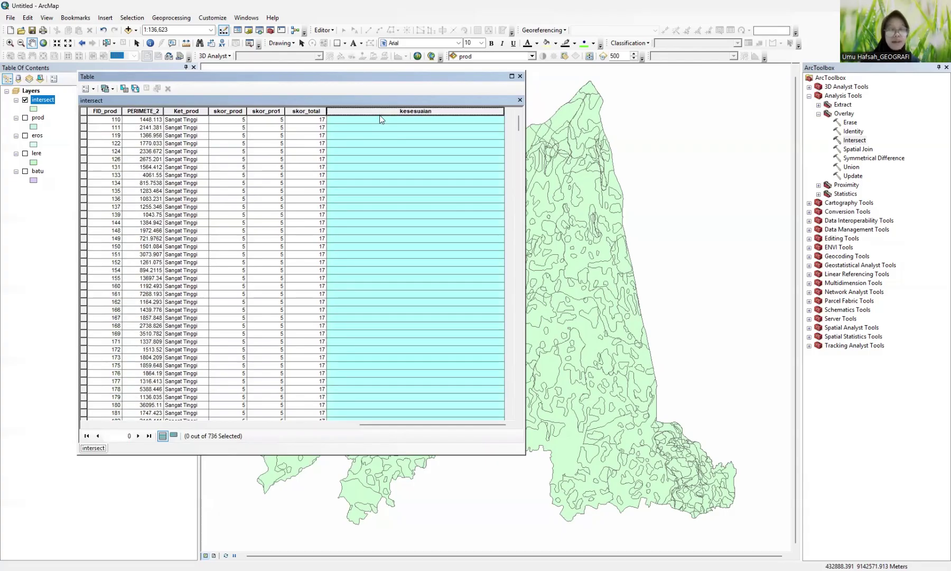
click(365, 175)
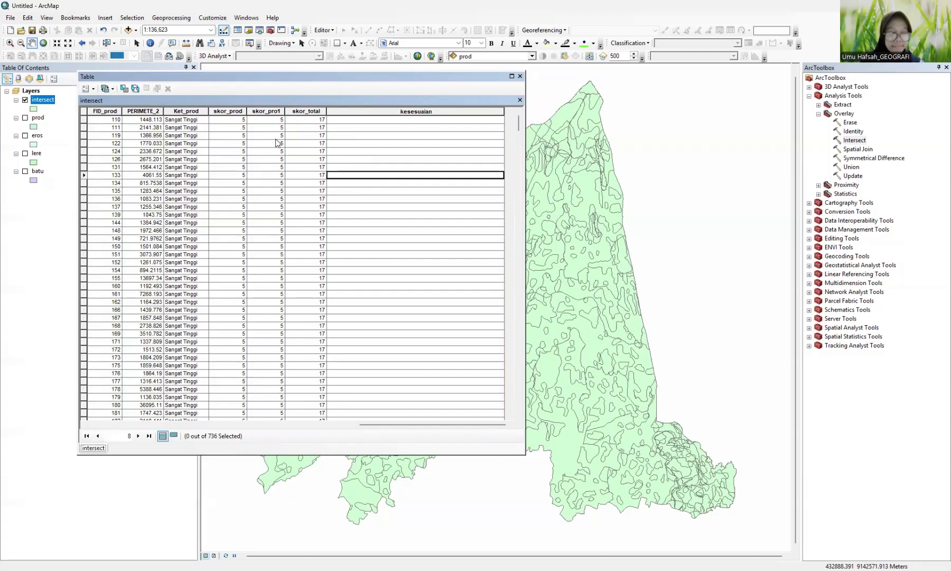
Step: Select the intersect records where "skor_total" >=6 AND "skor_total" <=10, and sort the table by skor_total in ascending order
click(90, 90)
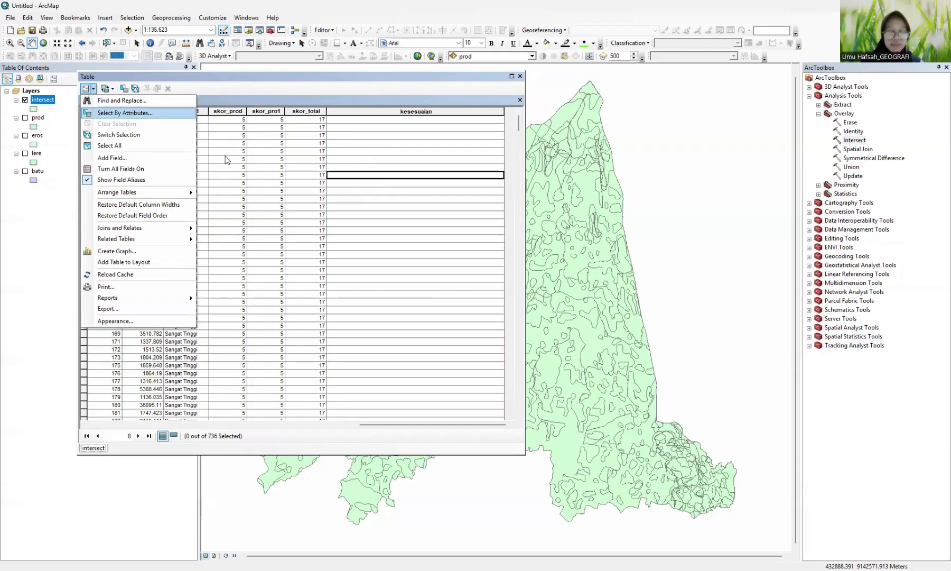
click(138, 113)
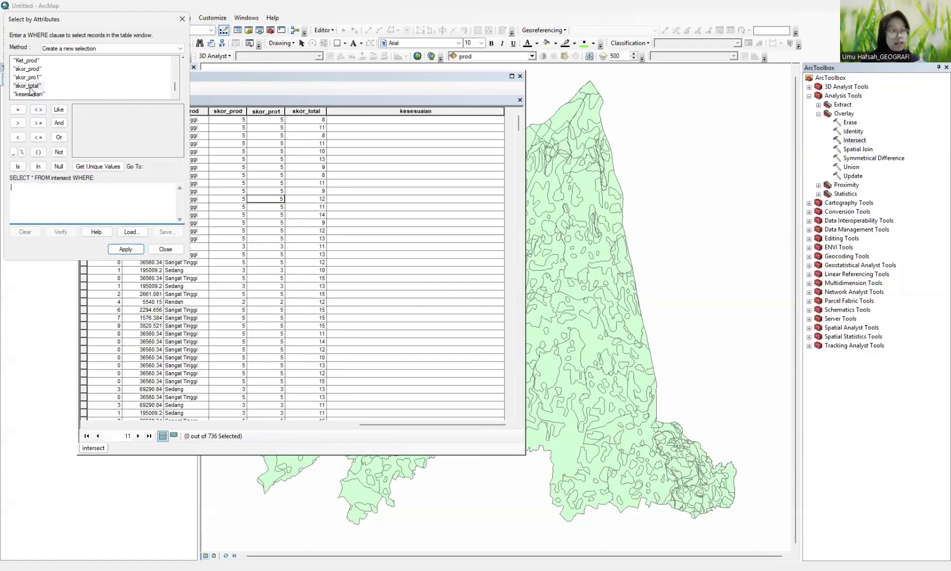
double_click(29, 86)
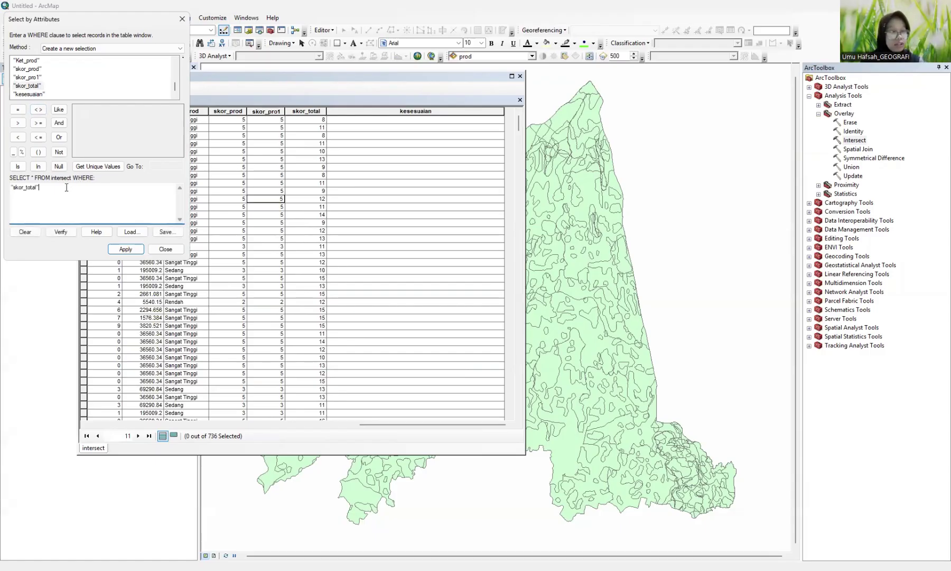
click(38, 124)
text(6)
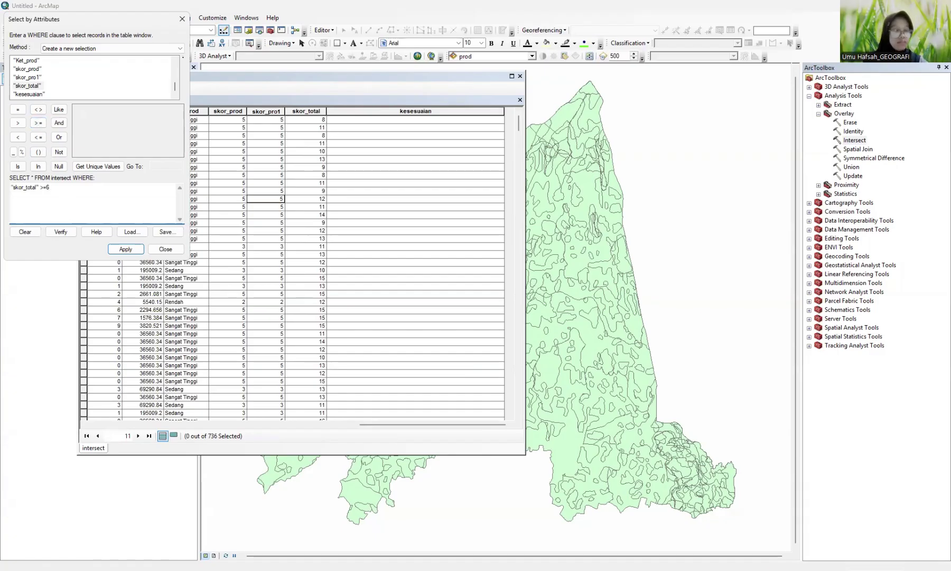
click(59, 123)
double_click(27, 86)
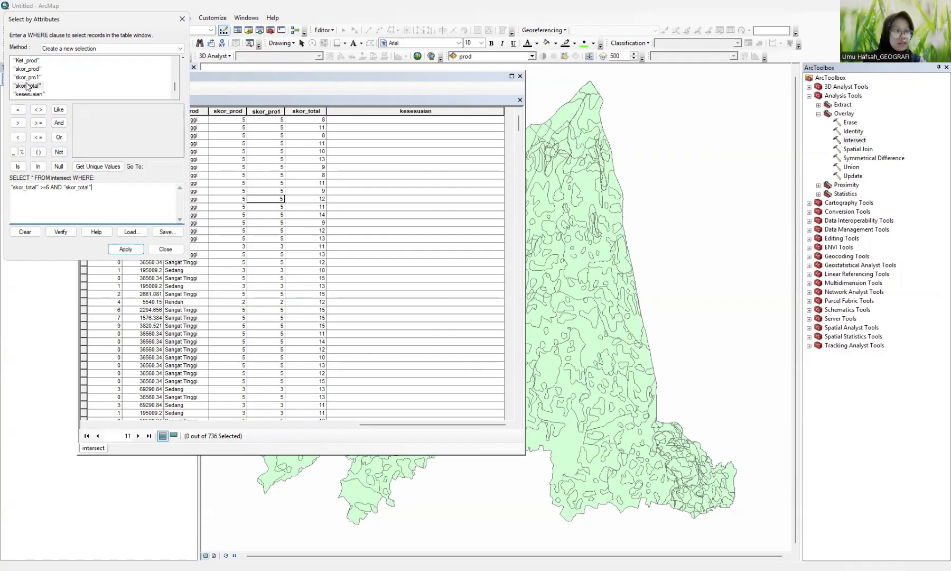
click(38, 138)
text(10)
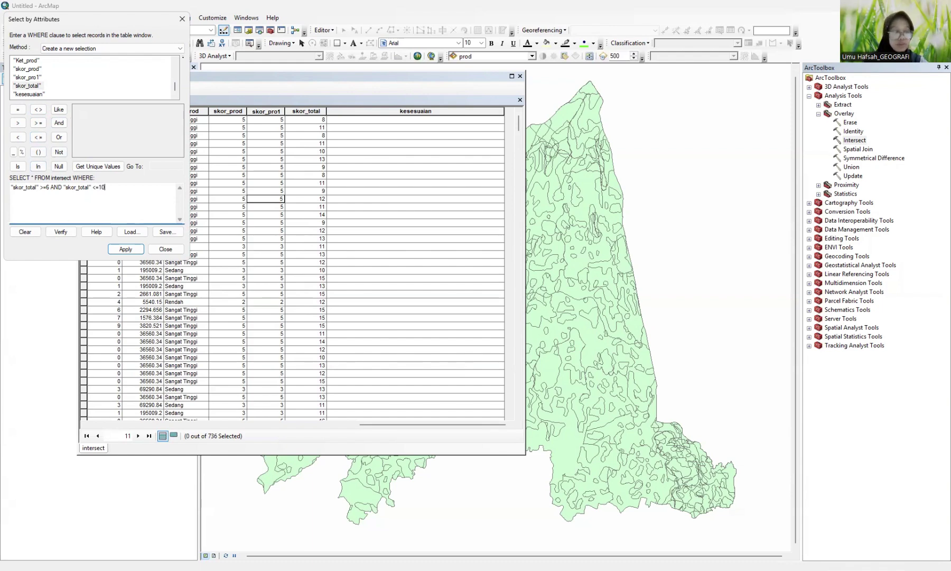
click(126, 249)
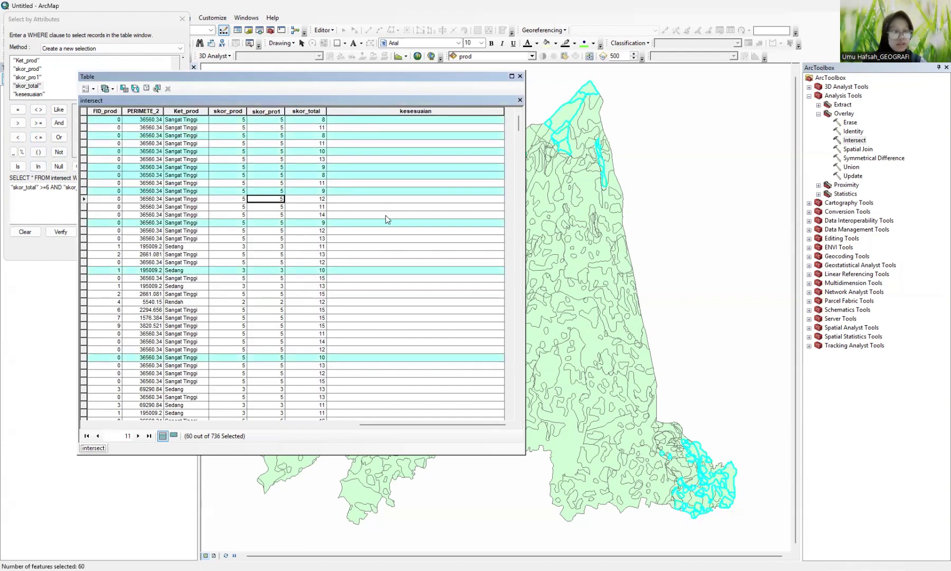
right_click(306, 111)
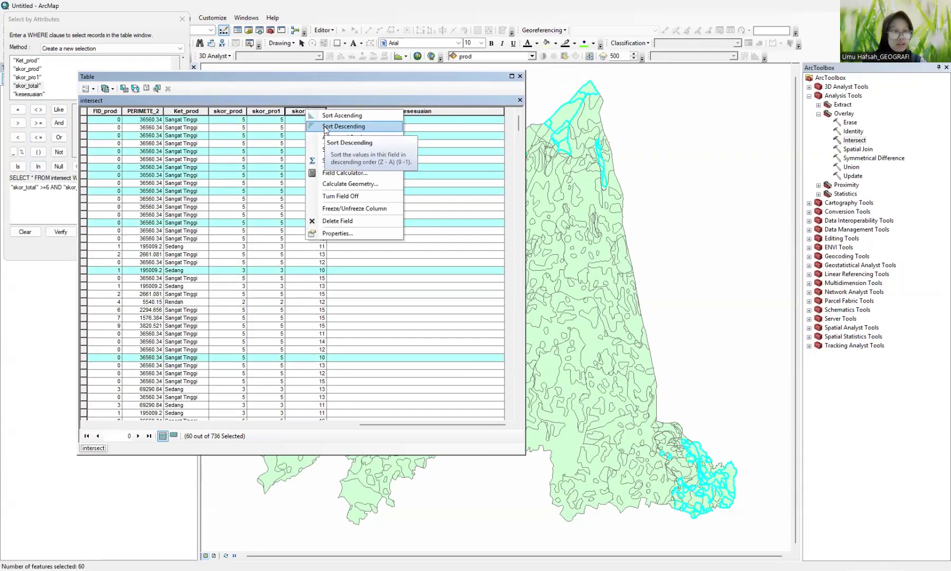
click(328, 117)
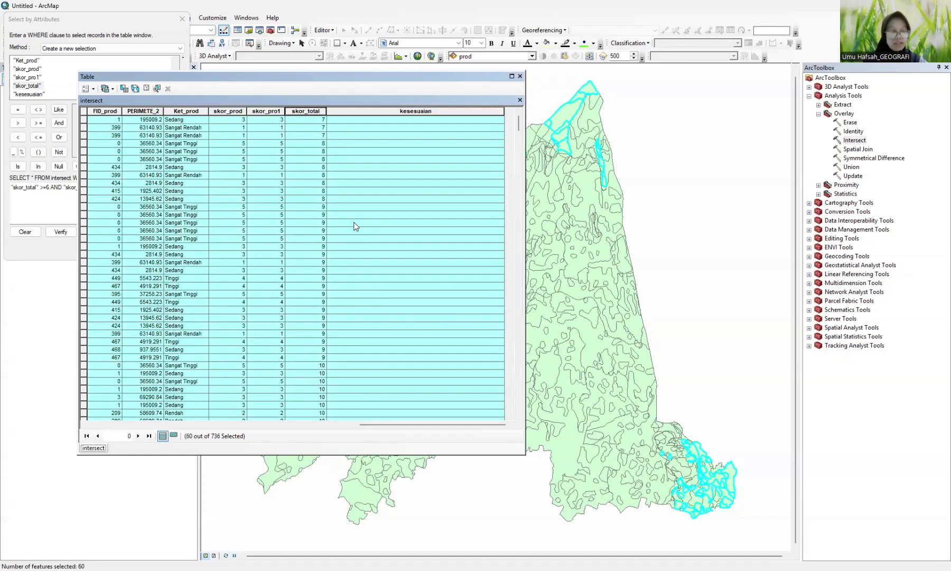
Step: Calculate the kesesuaian field of the selected records as "Tidak Sesuai", replacing the leftover score expression
click(425, 110)
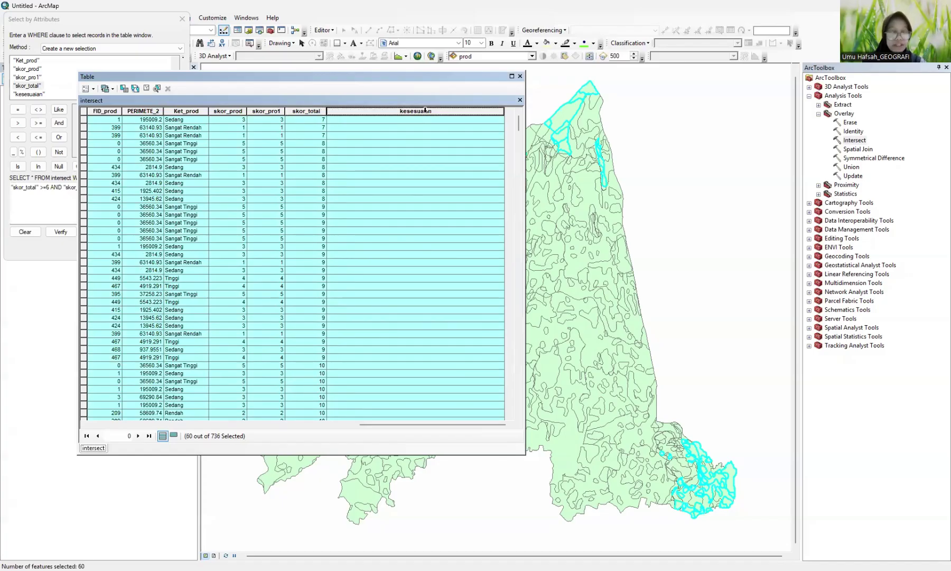
right_click(425, 110)
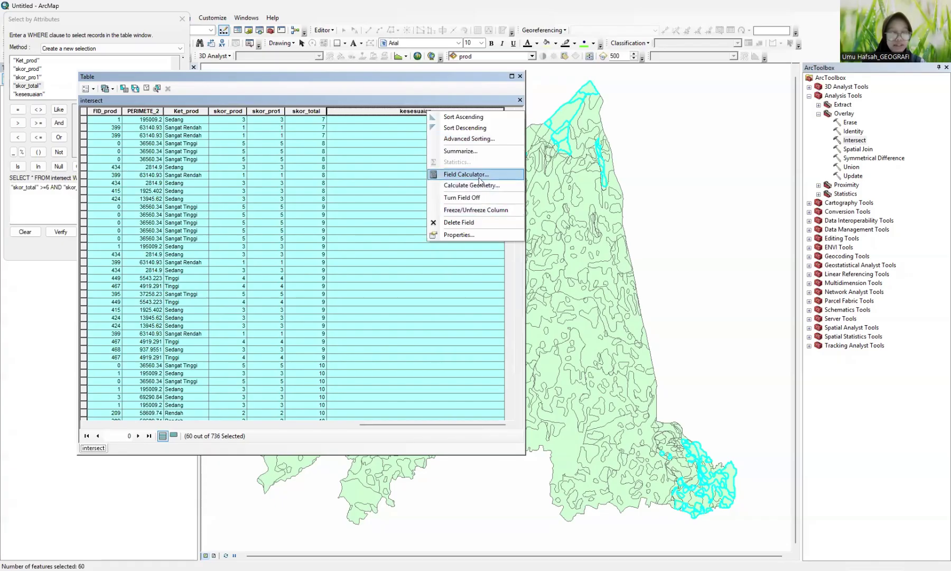
click(465, 174)
drag(500, 301, 365, 298)
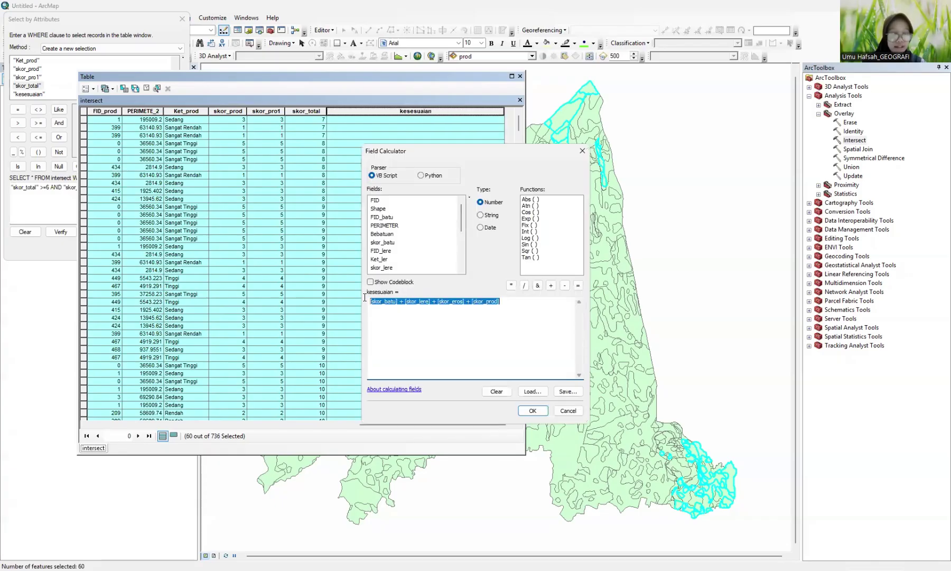
key(Delete)
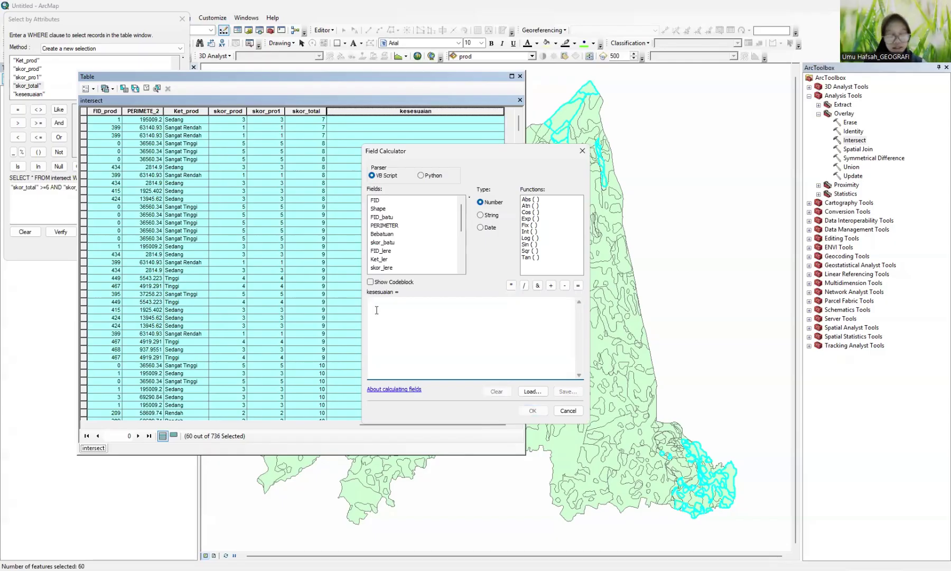
text(")
key(BackSpace)
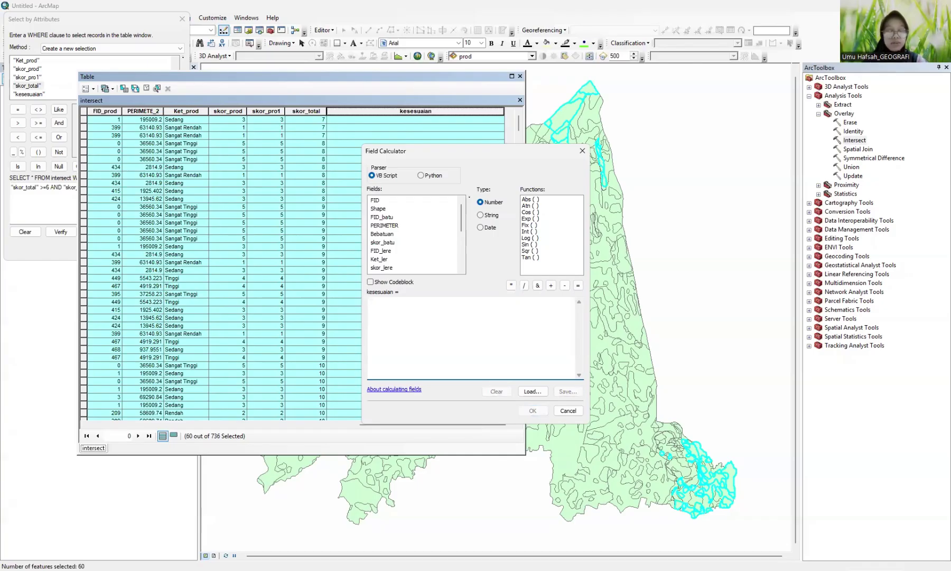
text(")
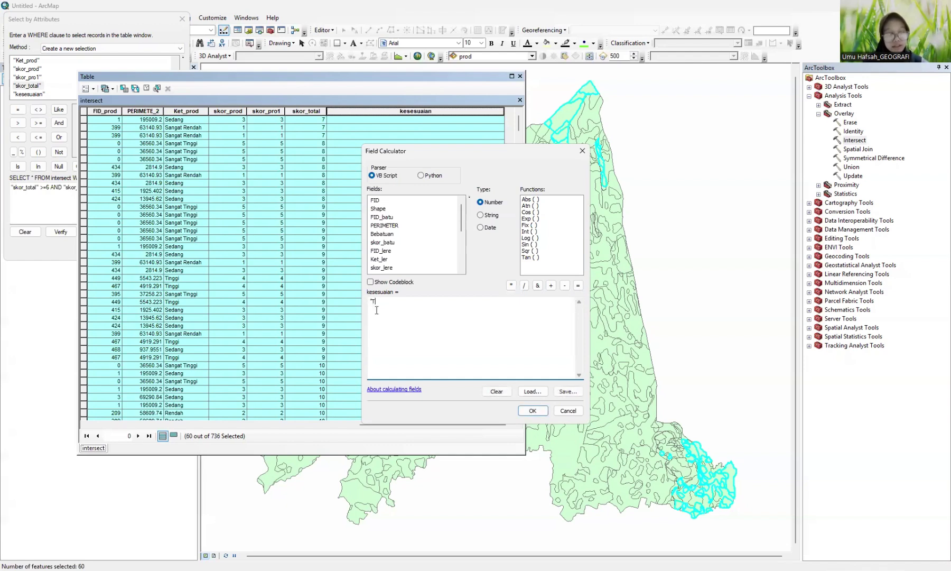
text(Tidak Sesuai)
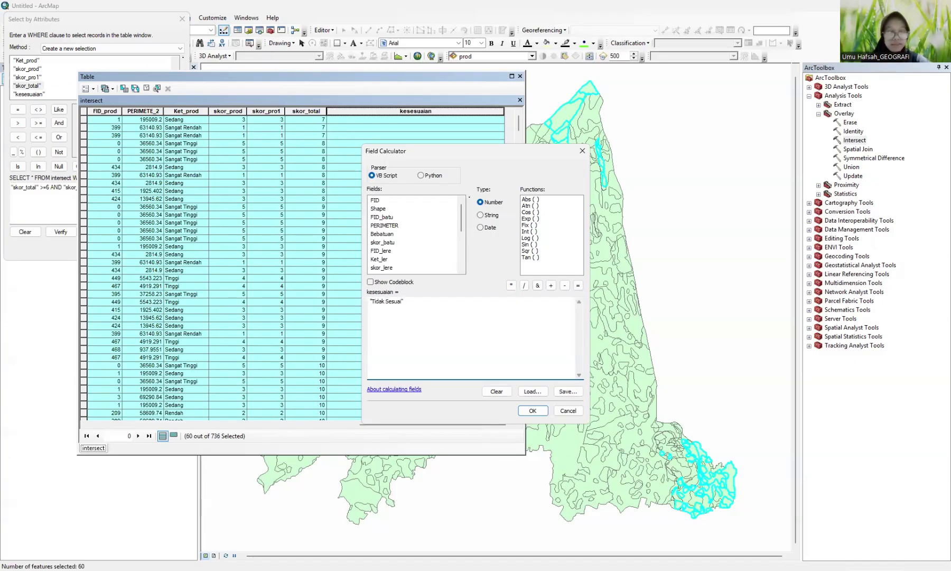
click(531, 411)
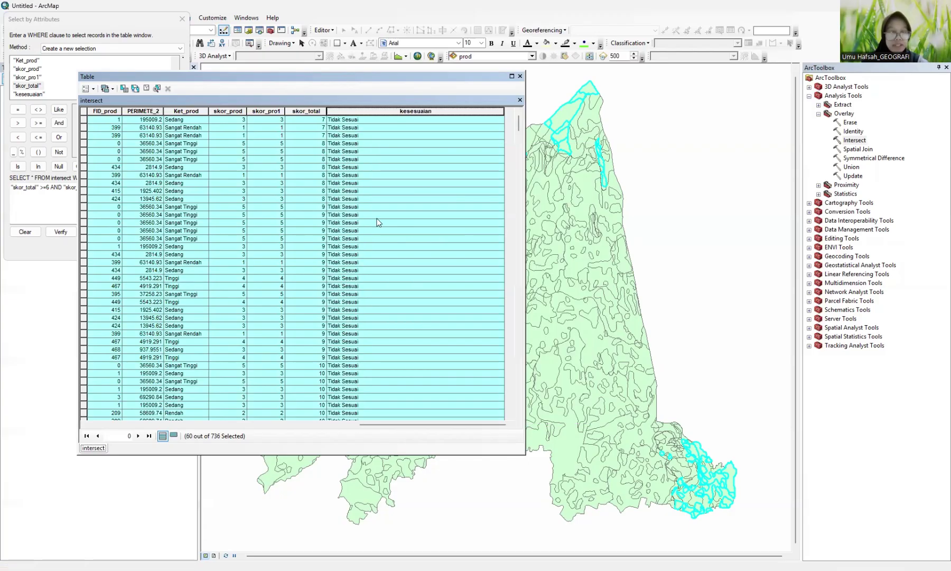
click(377, 217)
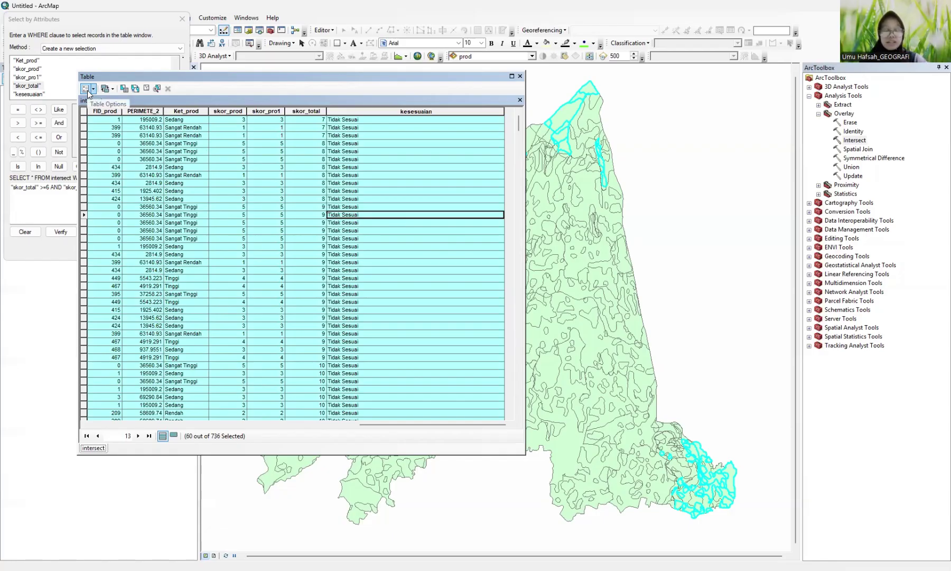
Step: Clear the table selection and check where the records without a kesesuaian value begin
click(87, 90)
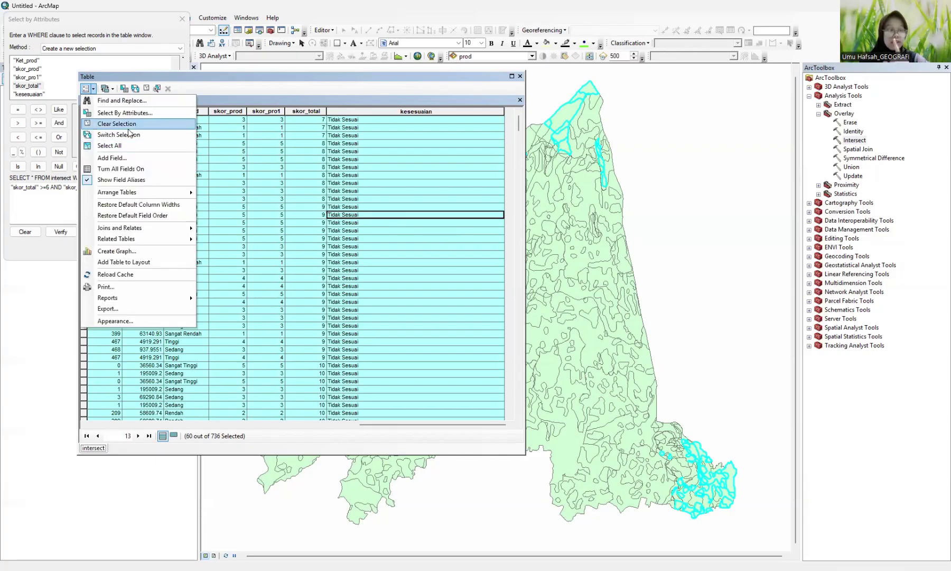
click(122, 124)
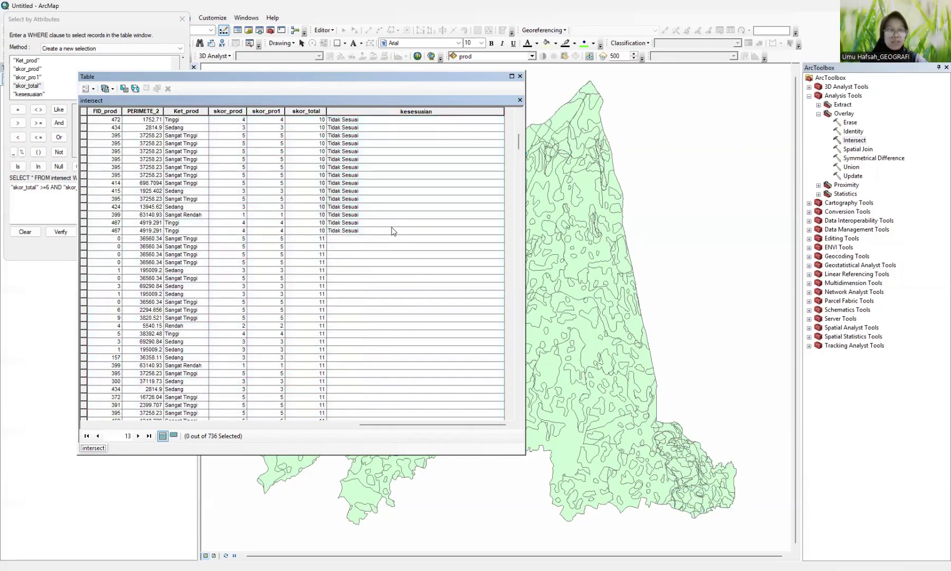
scroll(394, 233, up, 1)
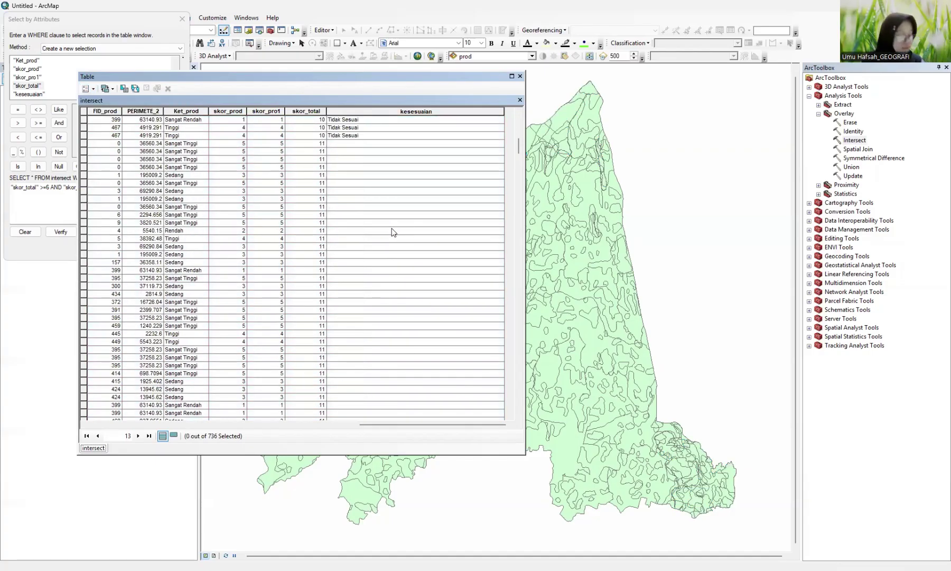
click(395, 215)
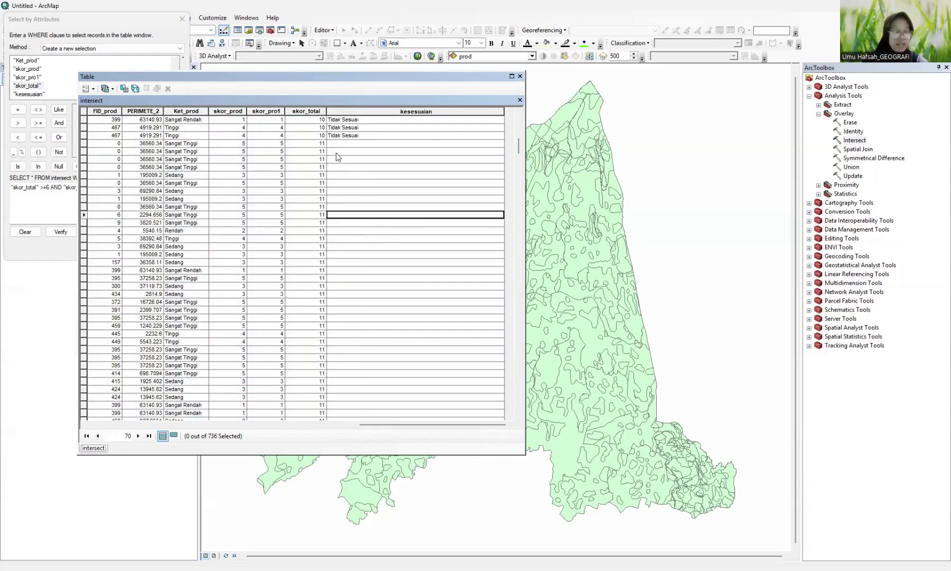
click(346, 143)
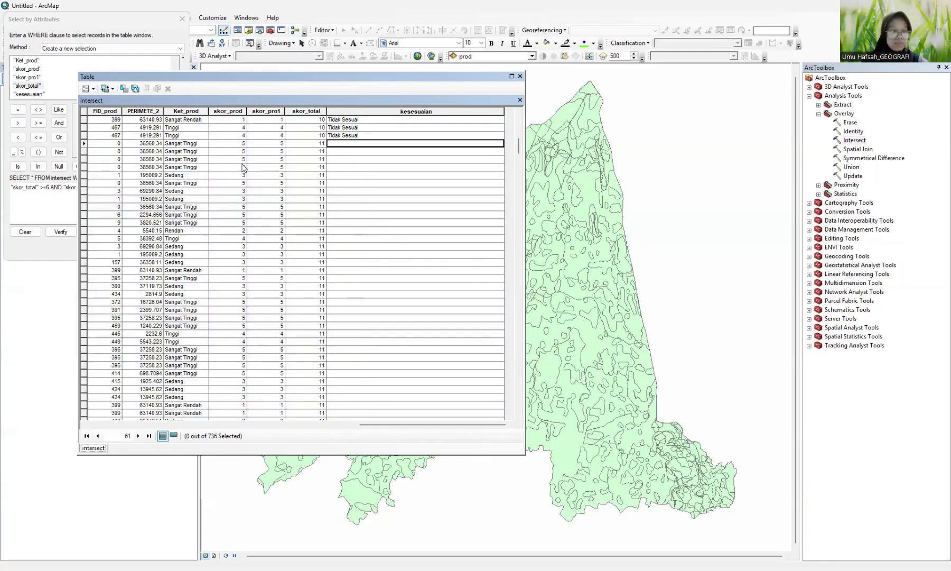
Step: Select the intersect records by attributes with the clause "skor_total" >= 10 AND "skor_total" <=14
click(85, 89)
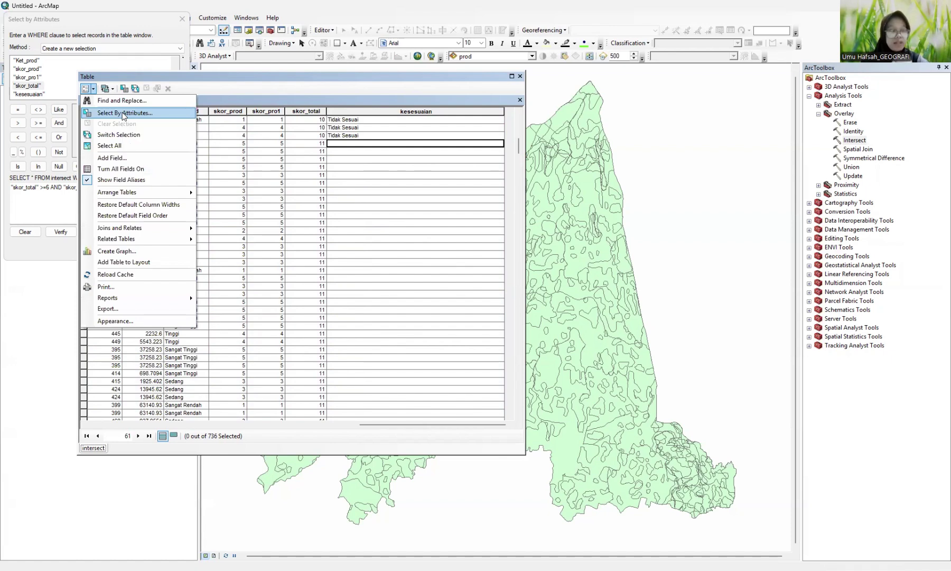
click(123, 113)
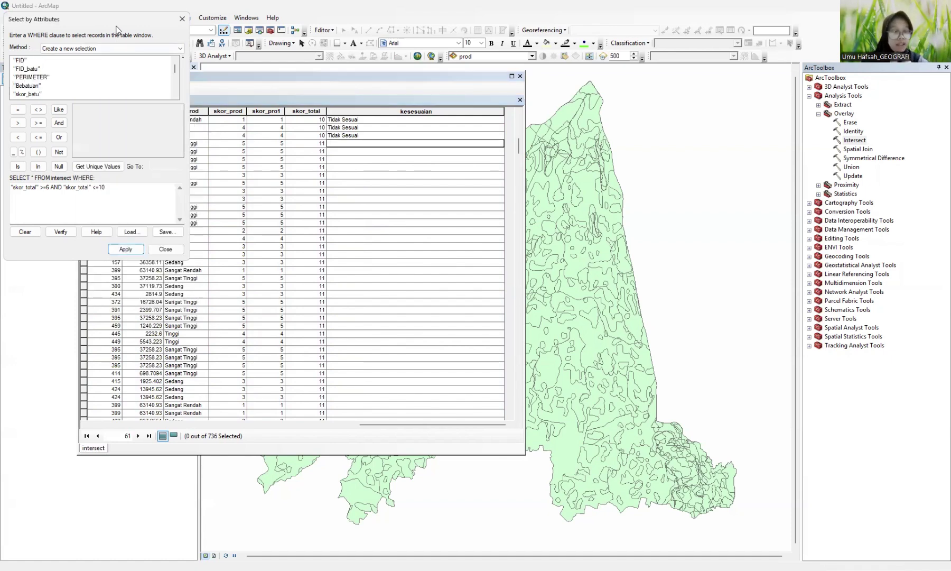
drag(117, 26, 324, 103)
click(256, 264)
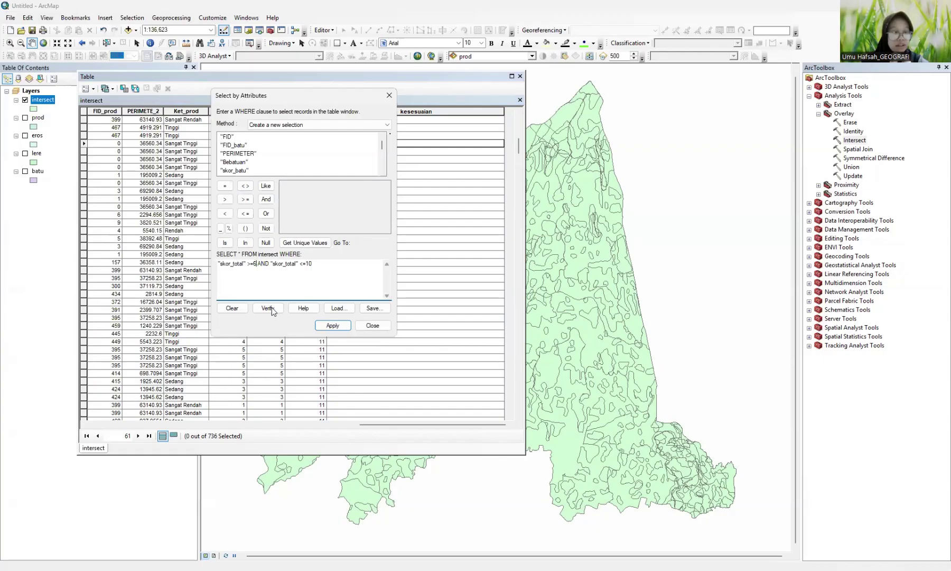
key(BackSpace)
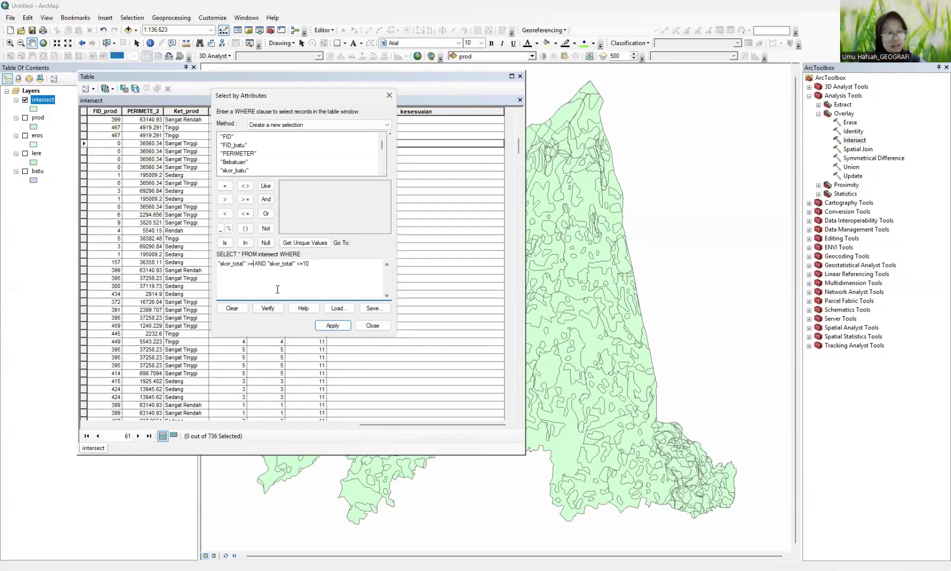
key(BackSpace)
key(BackSpace)
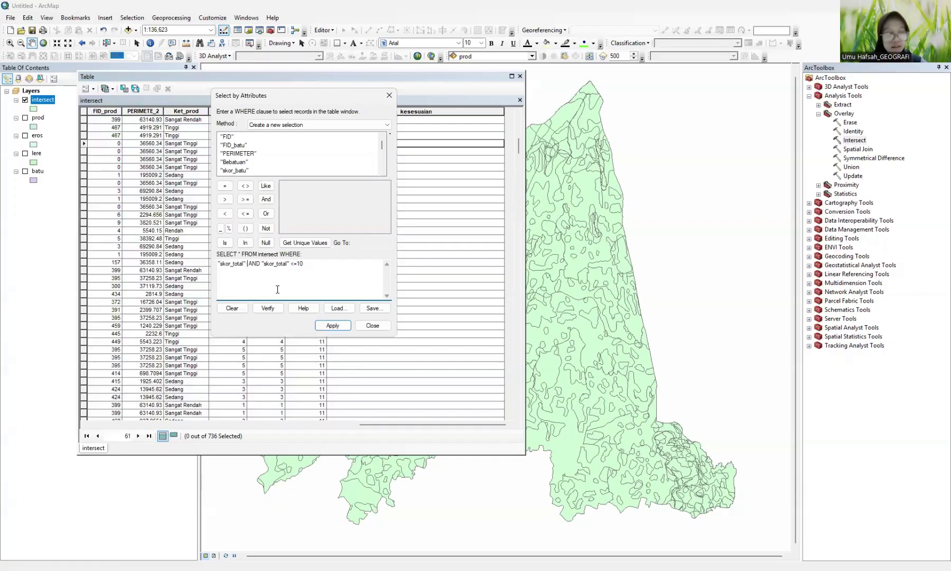
key(BackSpace)
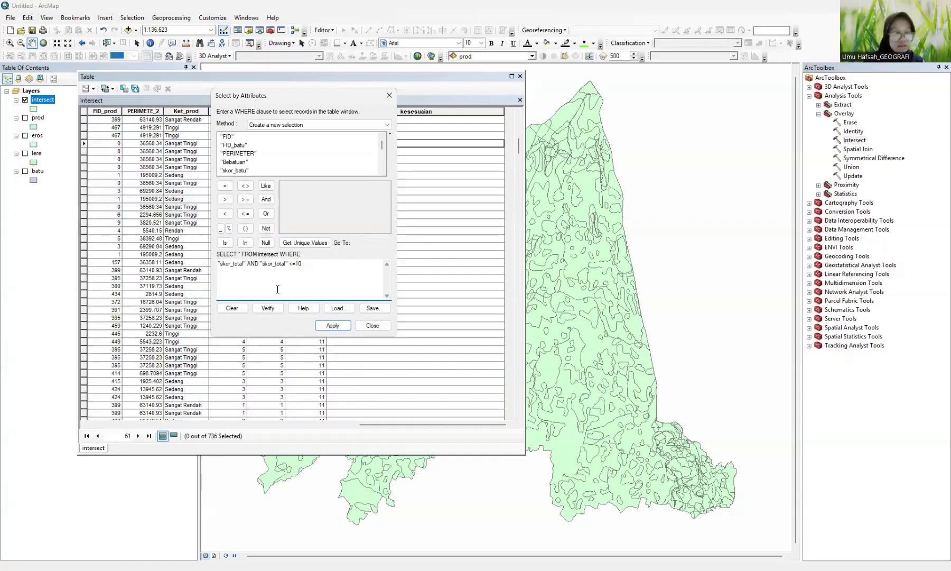
click(244, 200)
text(11)
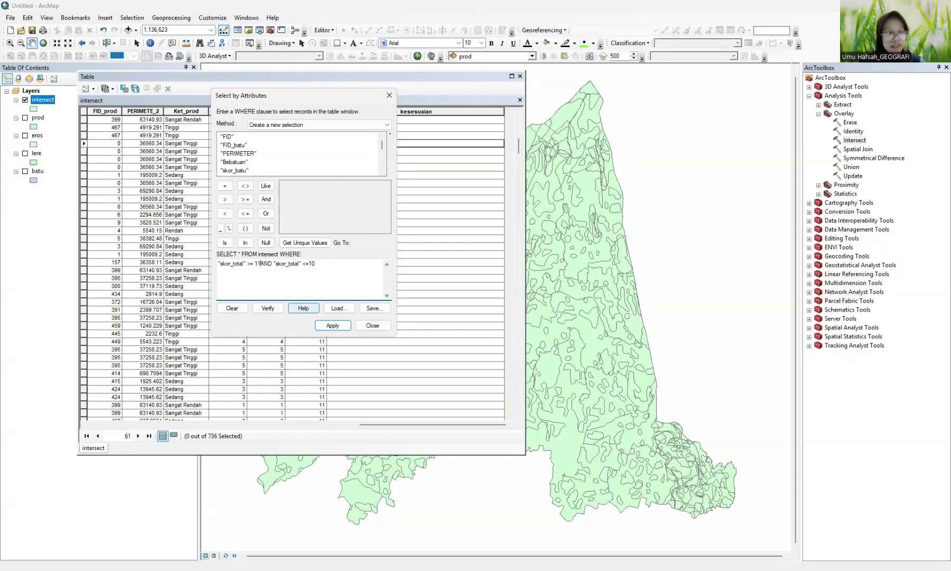
key(BackSpace)
text(0)
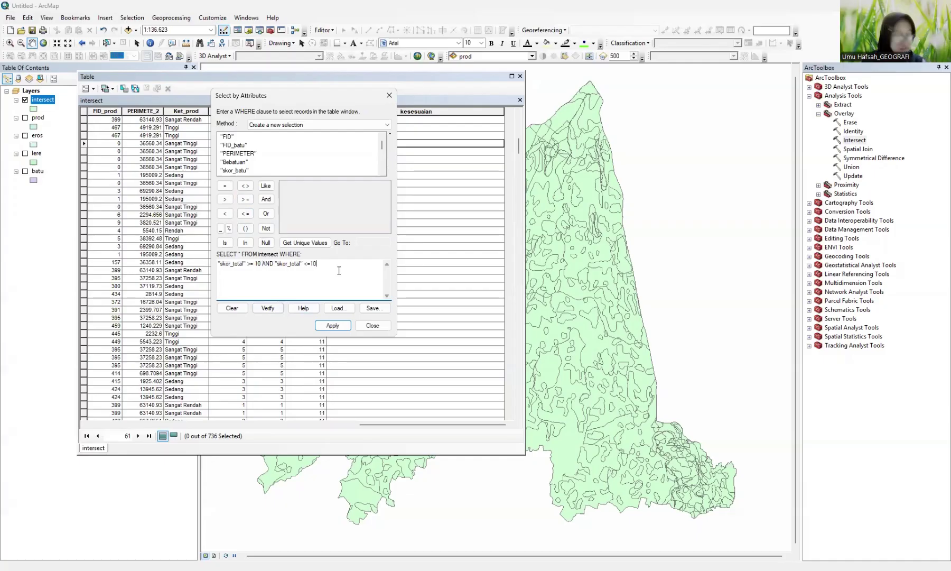
key(BackSpace)
text(4)
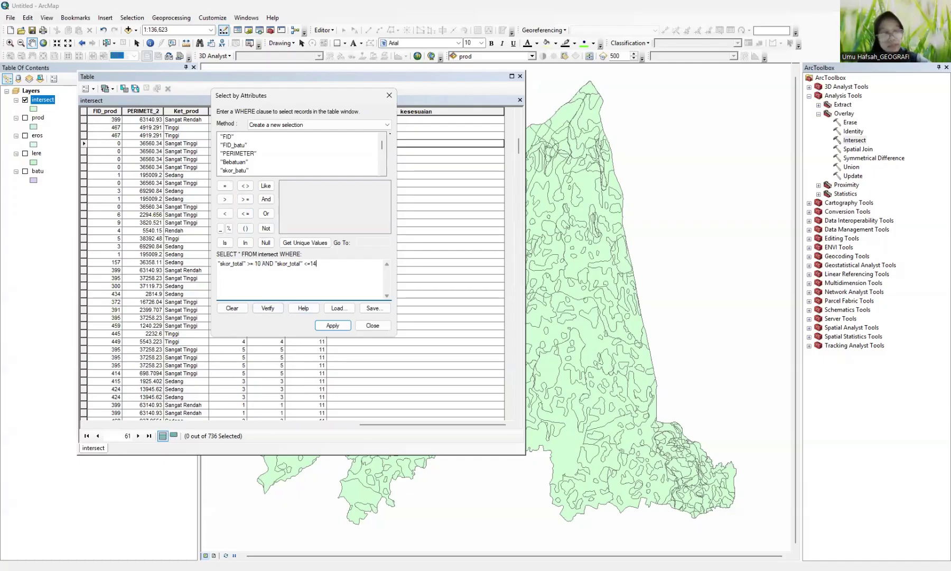
click(332, 326)
click(372, 325)
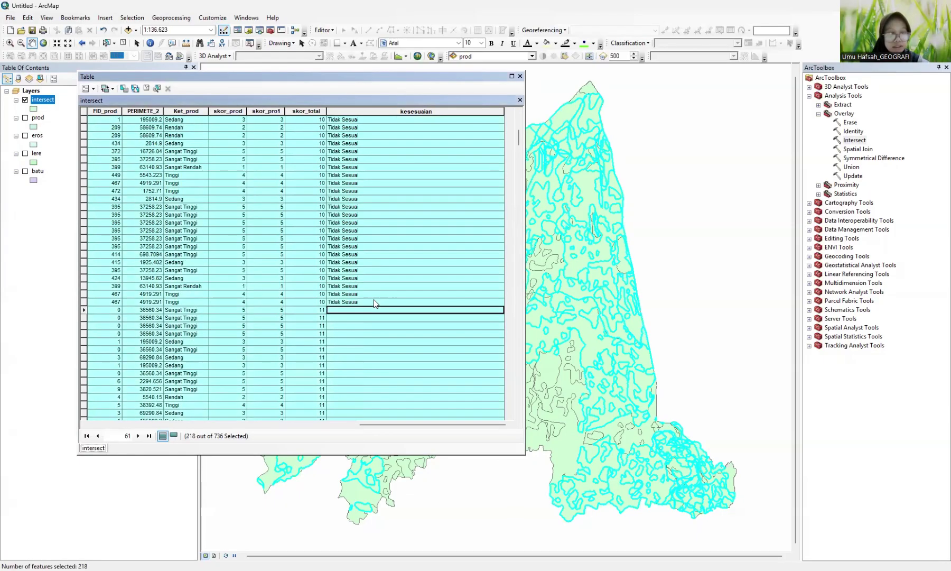
Step: Clear the selection and select the intersect records with the clause "skor_total" >= 11 AND "skor_total" <=14
click(84, 91)
click(94, 90)
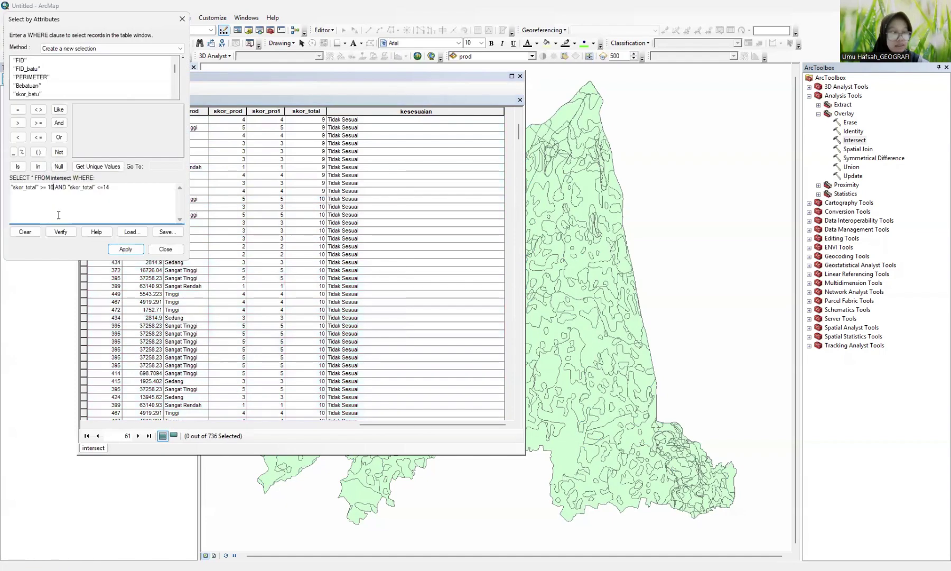
key(BackSpace)
text(1)
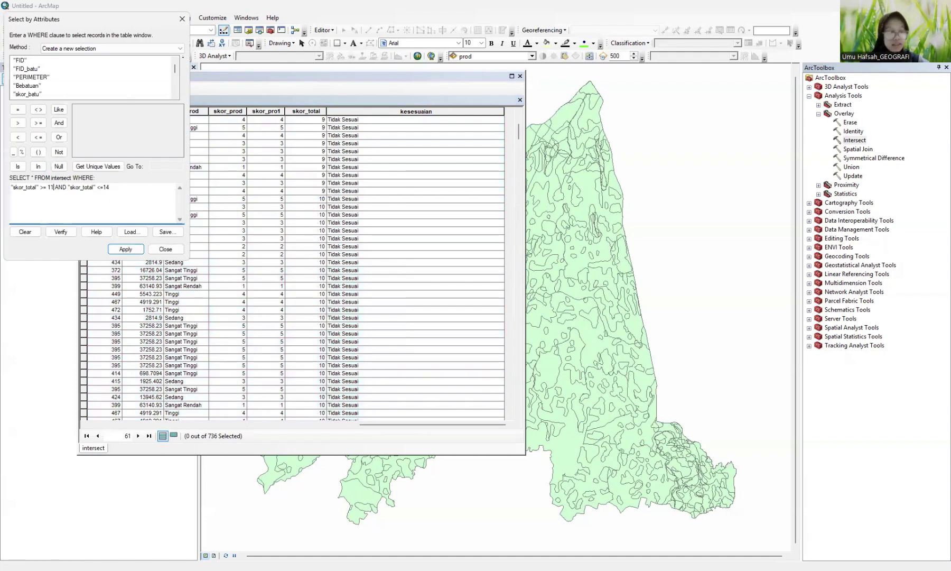
click(121, 250)
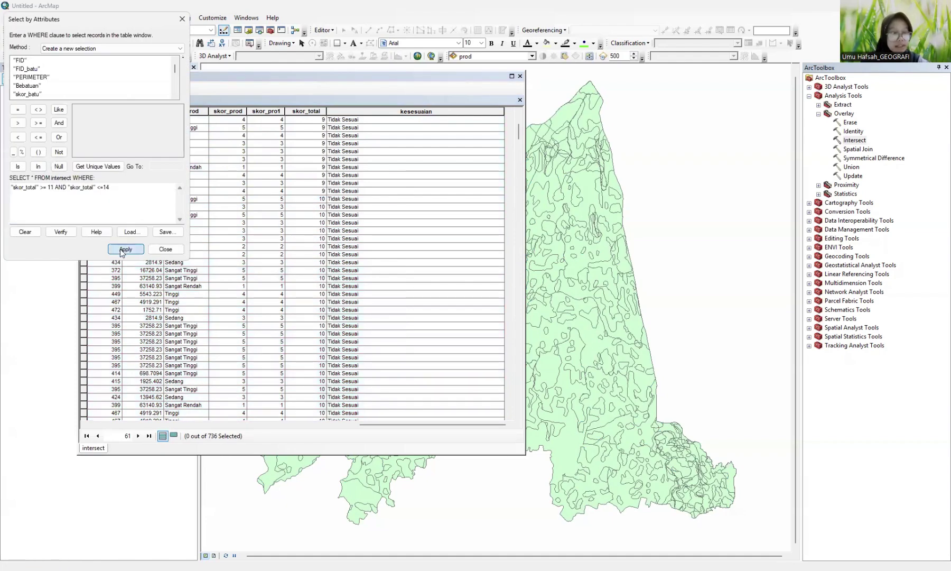
scroll(386, 233, down, 15)
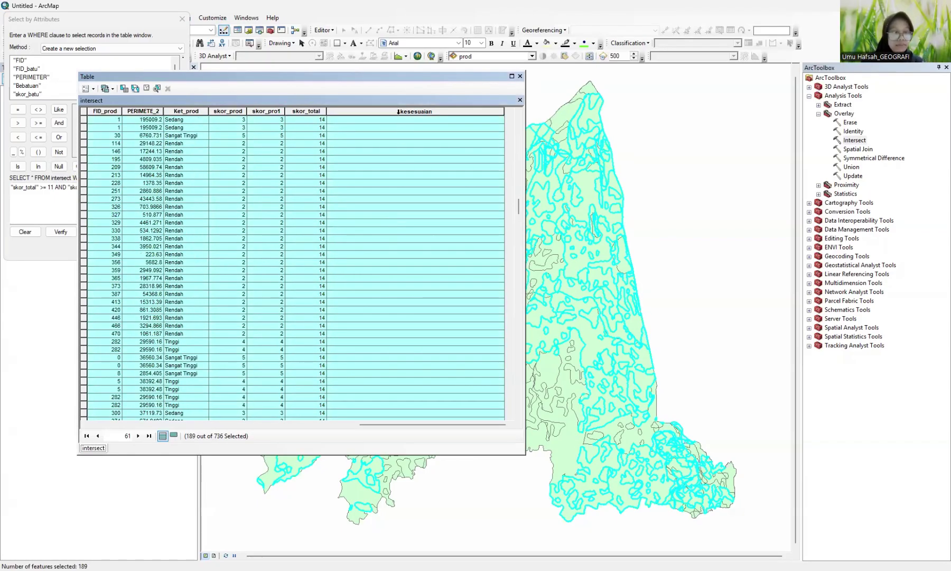
Step: Calculate the kesesuaian field of the selected records as "Sesuai"
click(400, 111)
right_click(400, 111)
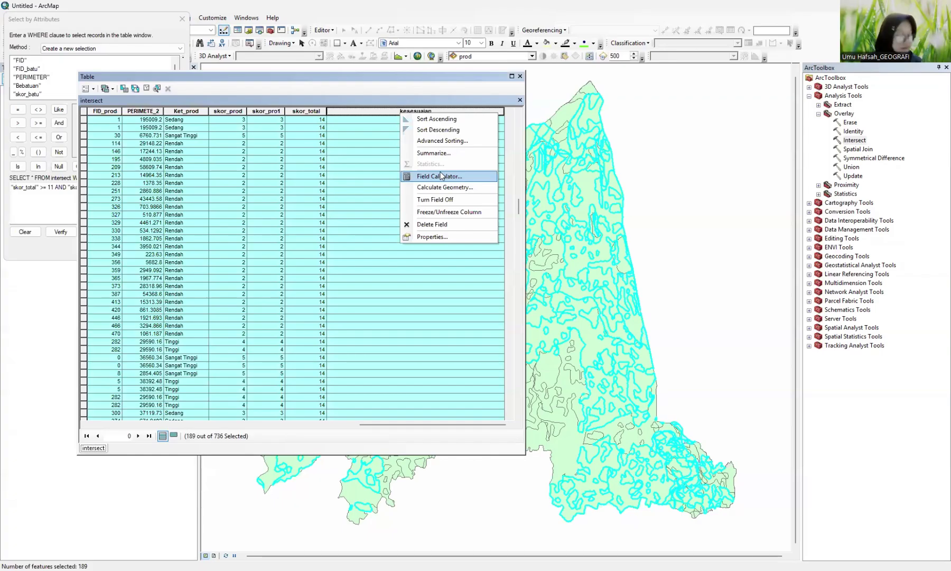
click(441, 176)
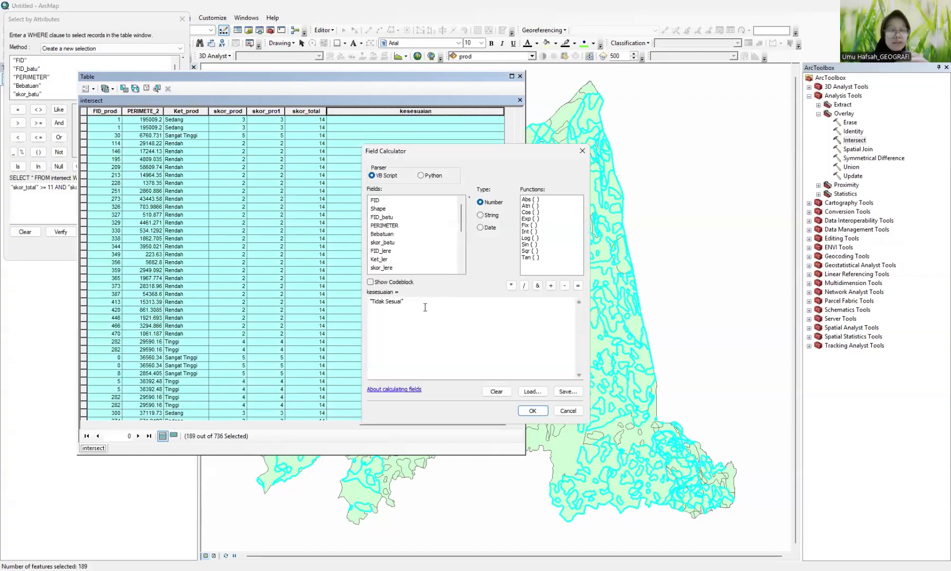
click(387, 303)
key(BackSpace)
key(BackSpace)
key(BackSpace)
key(BackSpace)
key(BackSpace)
key(BackSpace)
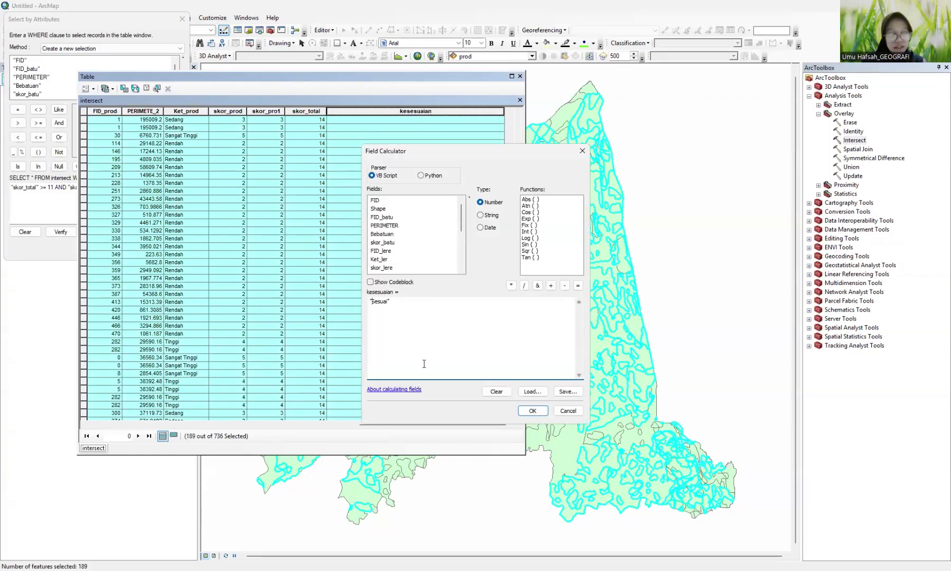
click(531, 410)
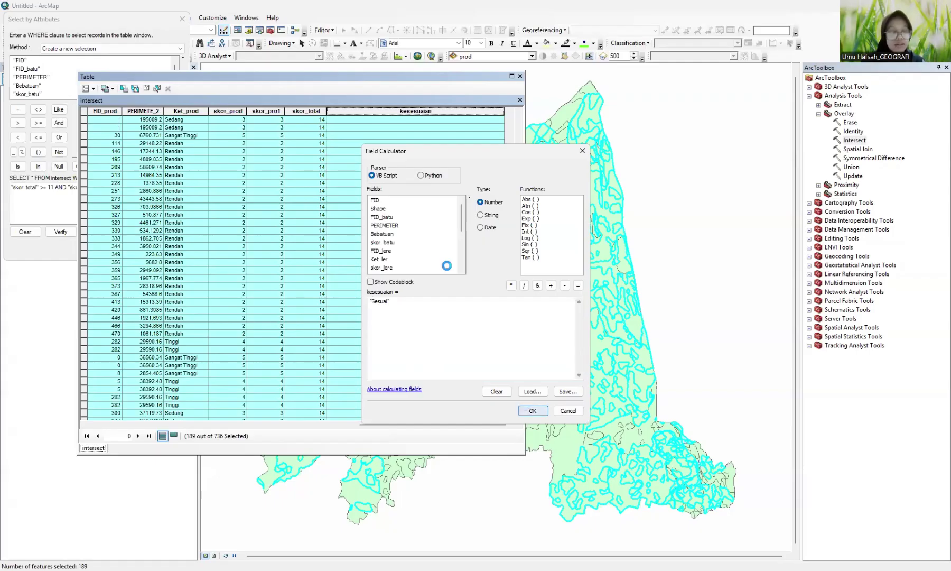
Step: Clear the table selection and locate the first record that still lacks a kesesuaian value
click(89, 88)
click(114, 117)
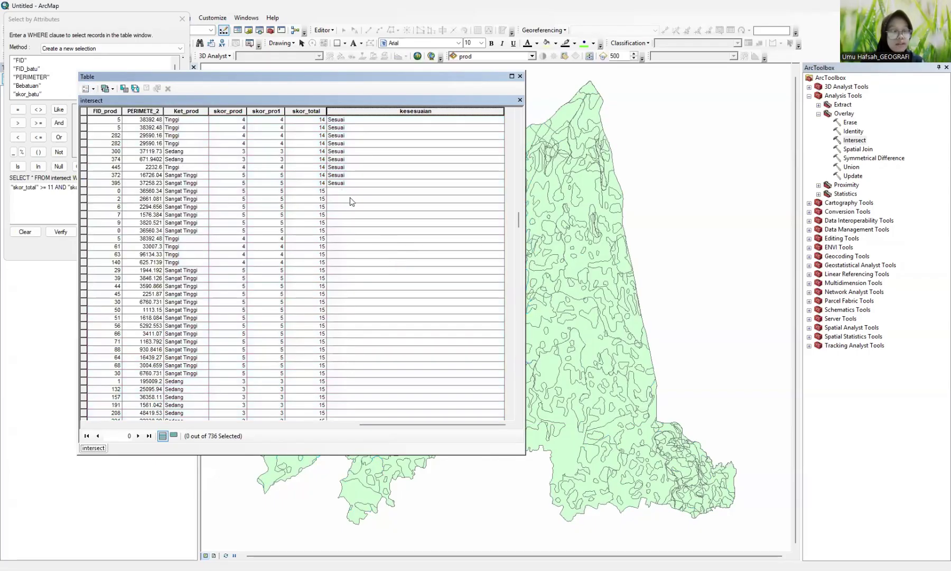
click(350, 197)
Step: Select the intersect records by attributes so that all records with "skor_total" >= 15 are included
click(89, 88)
click(103, 112)
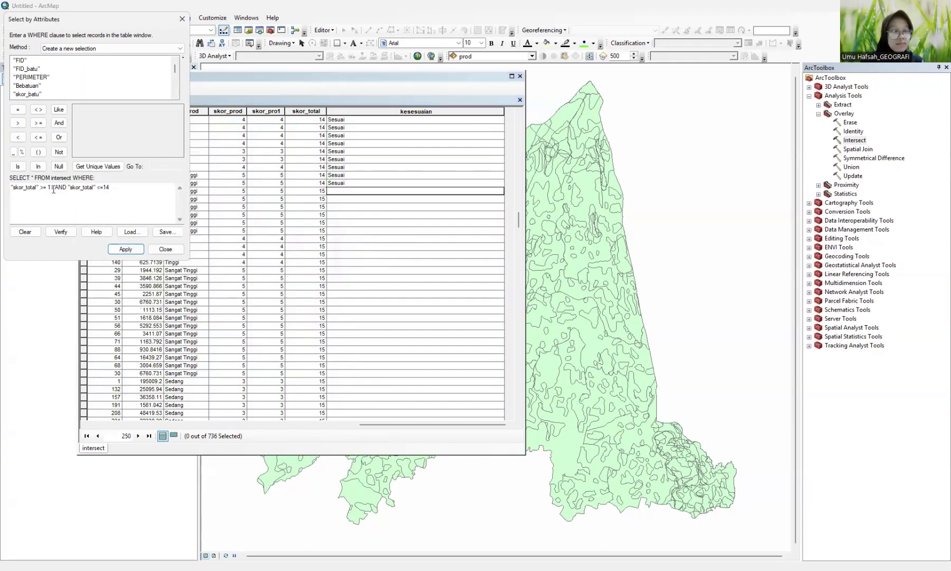
click(54, 189)
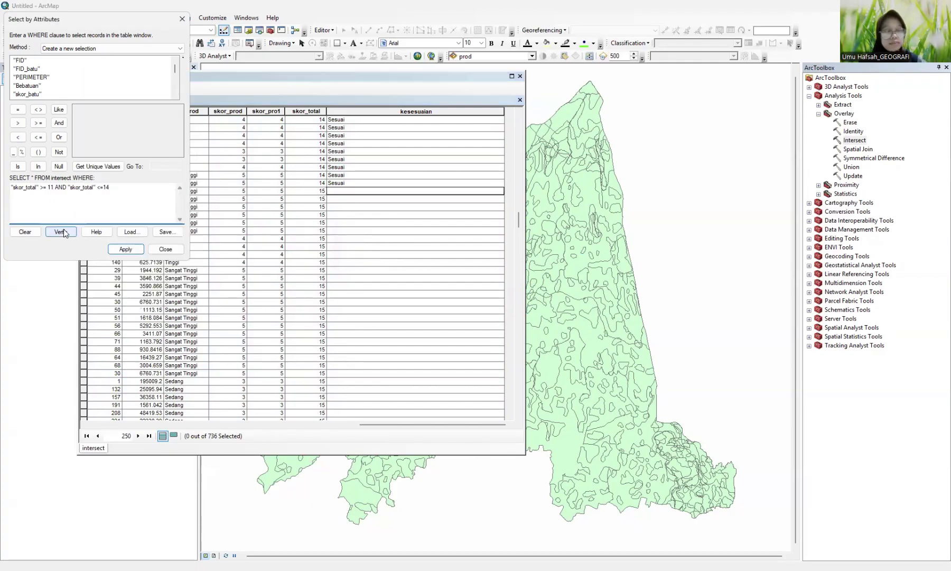
click(111, 188)
key(BackSpace)
text(6)
click(125, 249)
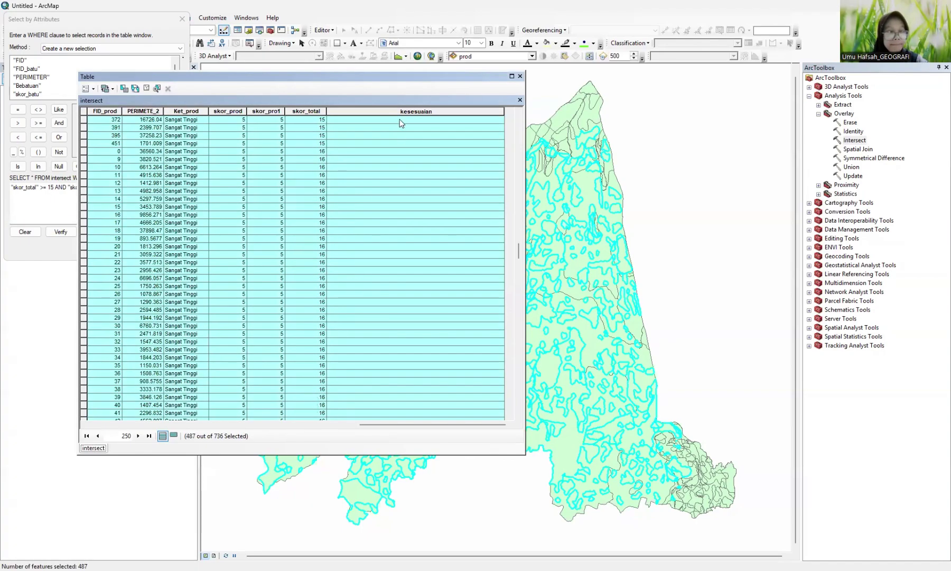
Step: Calculate the kesesuaian field of the selected records as "Sangat Sesuai"
click(398, 111)
right_click(397, 111)
click(434, 176)
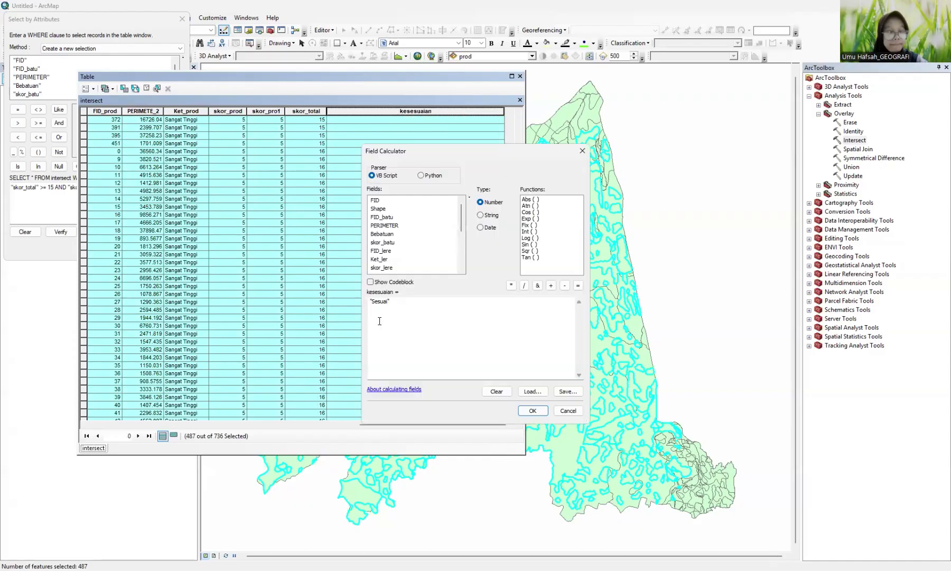
click(372, 301)
text(Sangat)
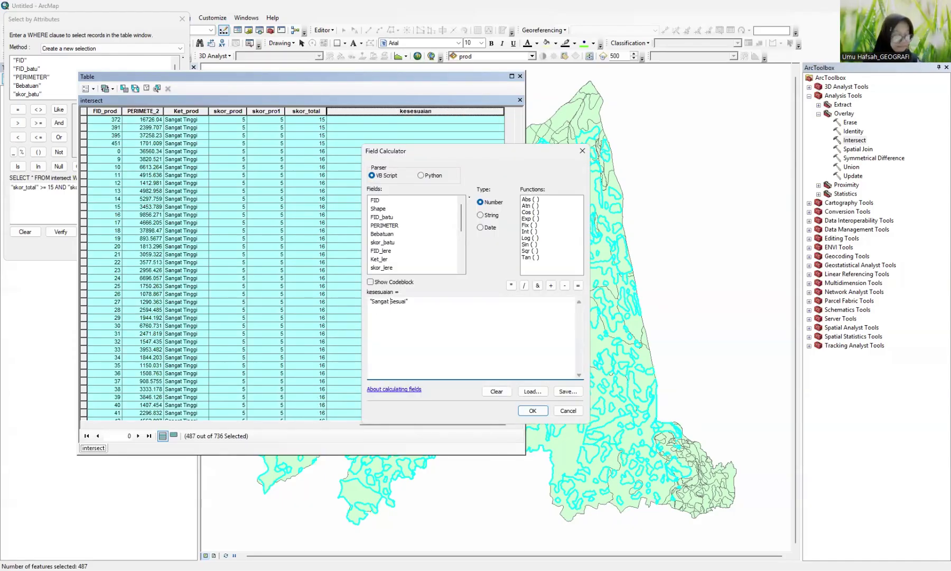
click(533, 411)
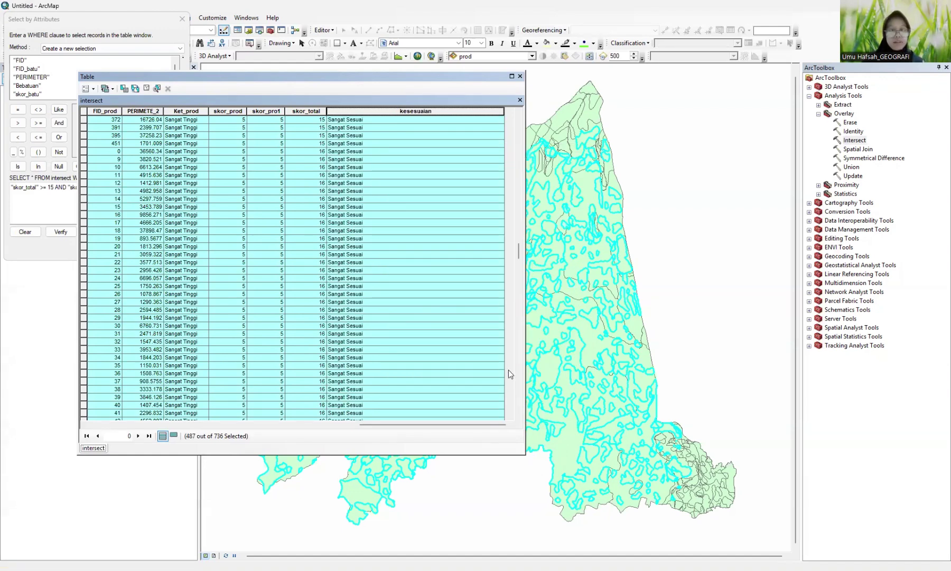
Step: Review the filled kesesuaian values, clear the table selection, and close the attribute table
scroll(340, 285, down, 5)
scroll(340, 285, down, 10)
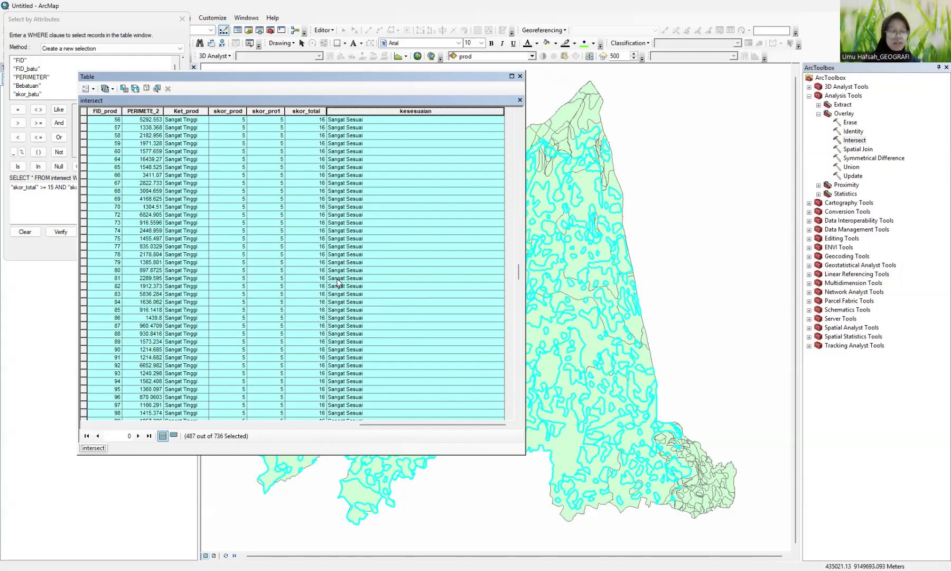
click(86, 90)
click(140, 125)
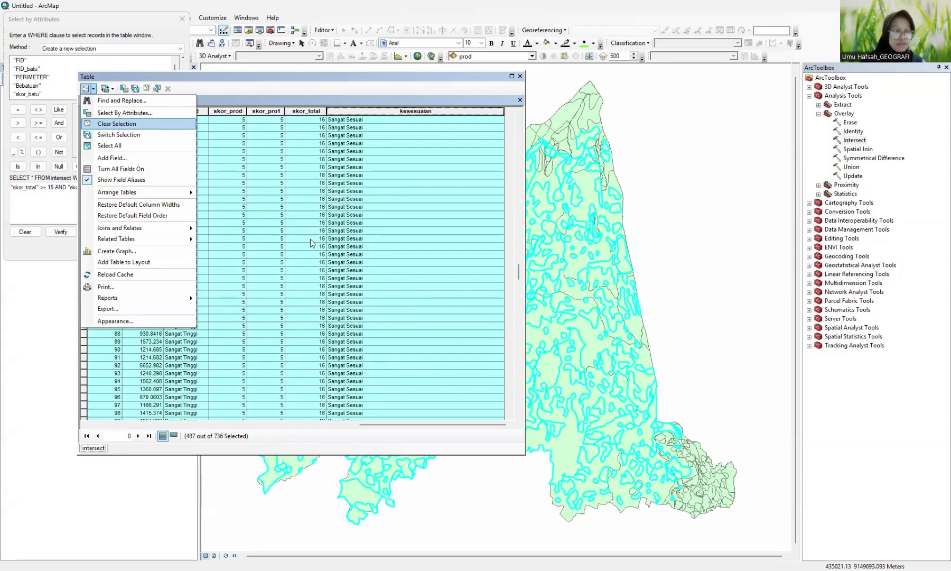
scroll(305, 241, down, 10)
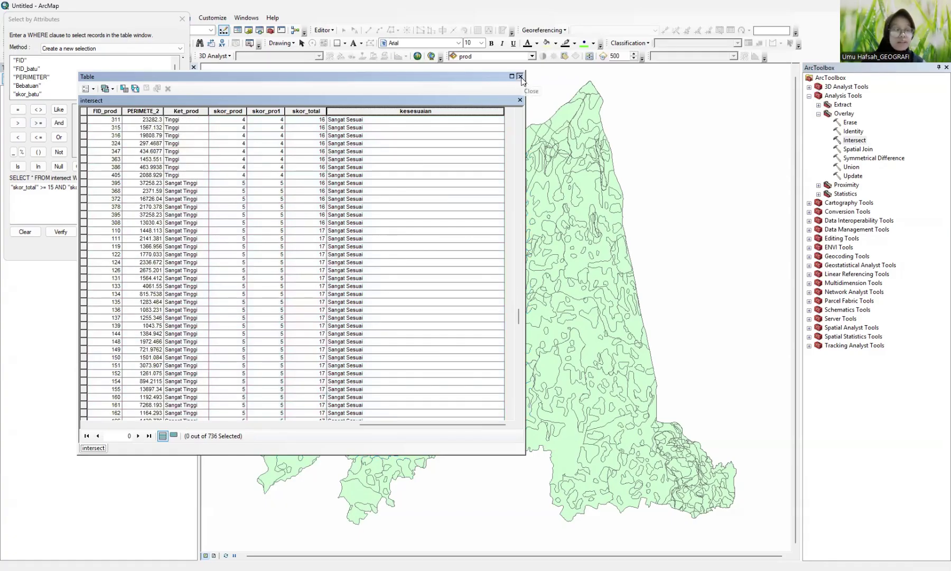
click(521, 77)
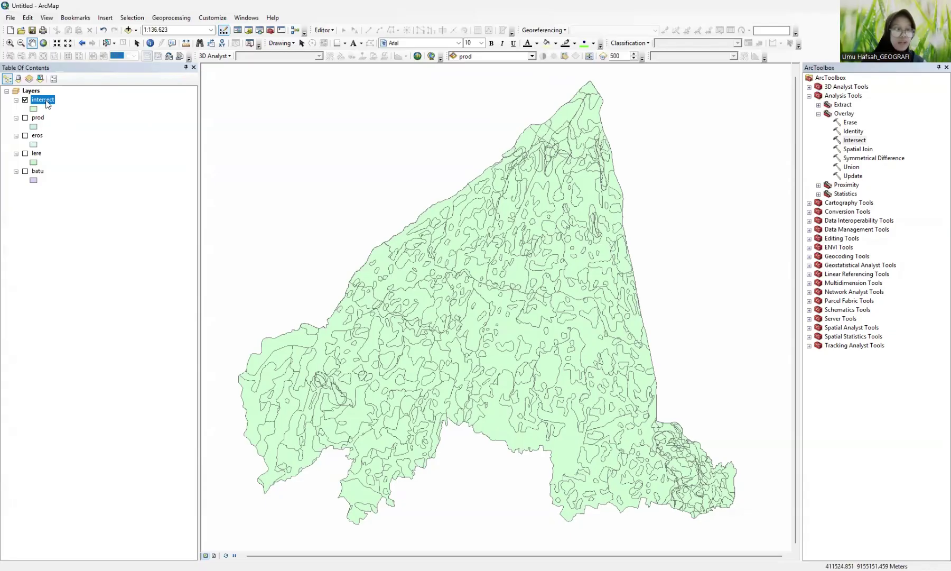
Step: Symbolize the intersect layer by unique values of the kesesuaian field, adding all values with the green-yellow-red color ramp
right_click(46, 102)
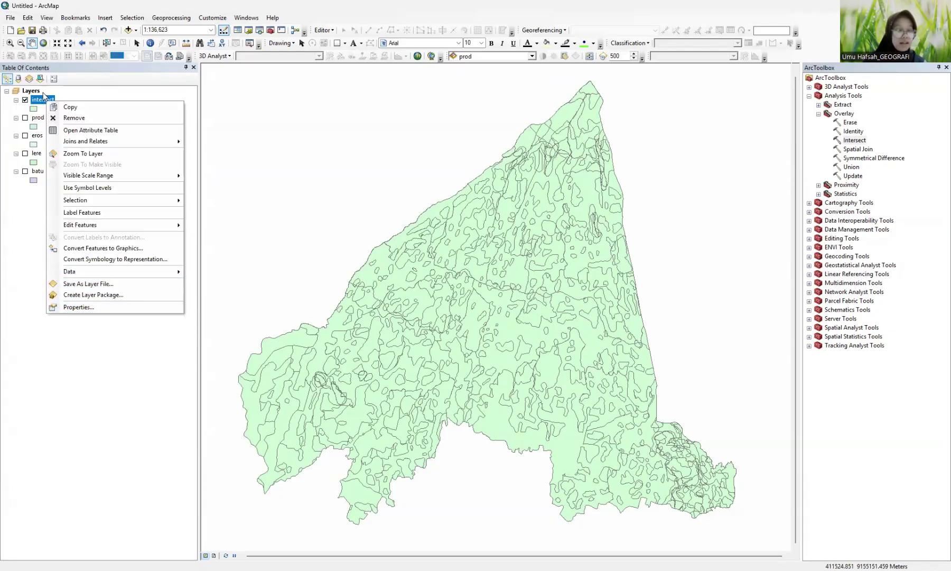
click(74, 307)
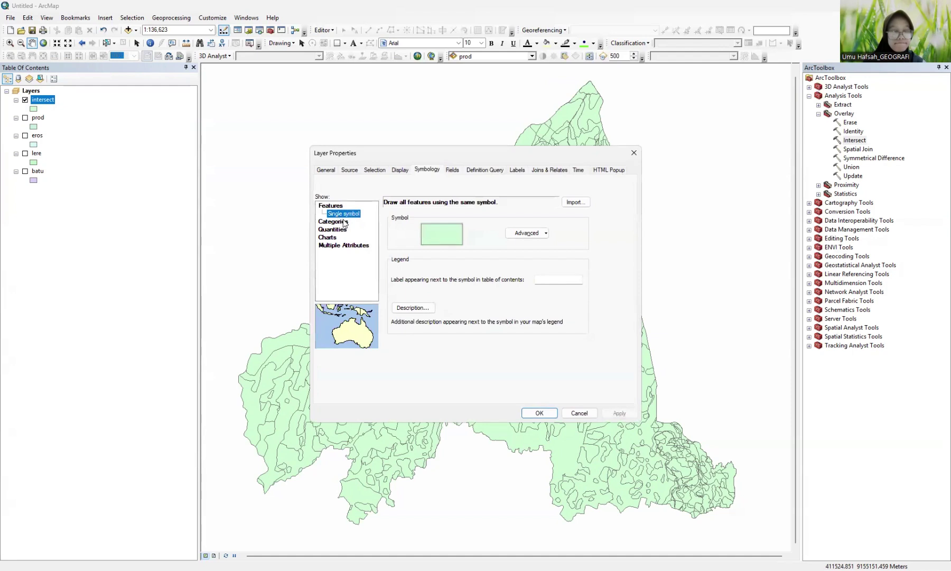
click(343, 222)
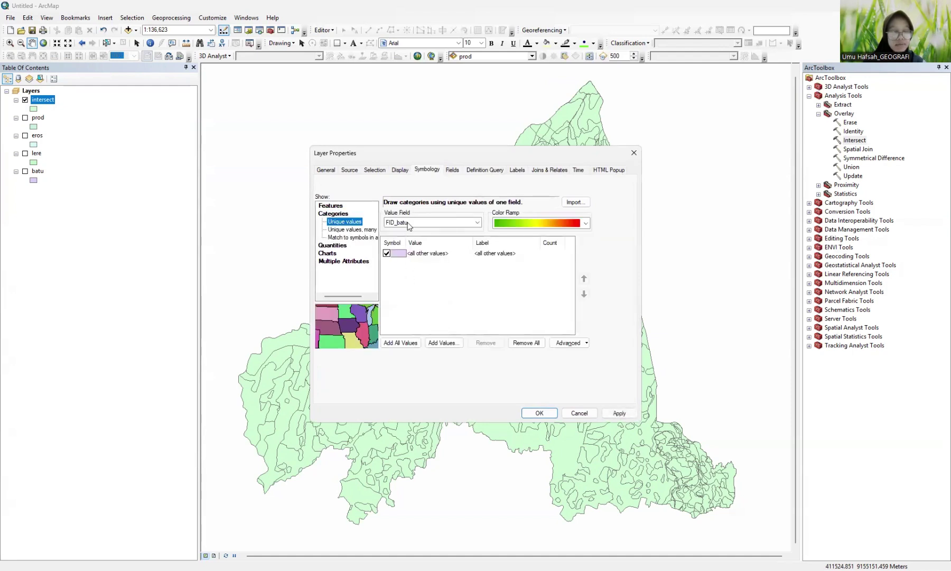
click(408, 226)
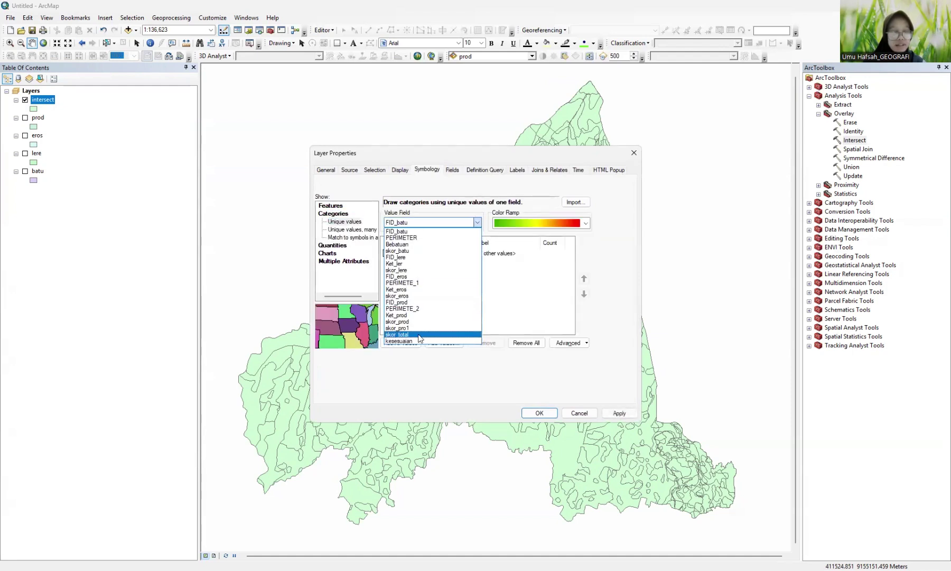
click(402, 340)
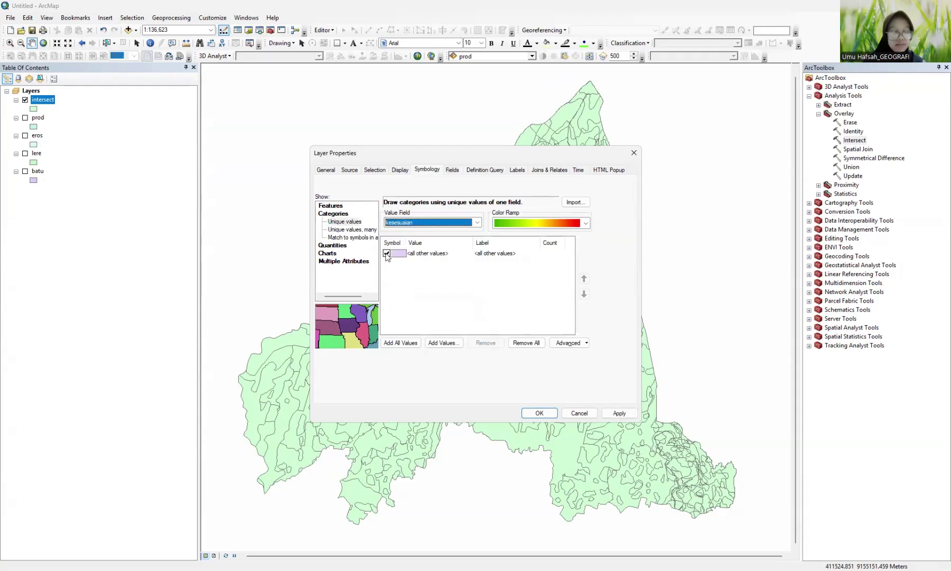
click(404, 343)
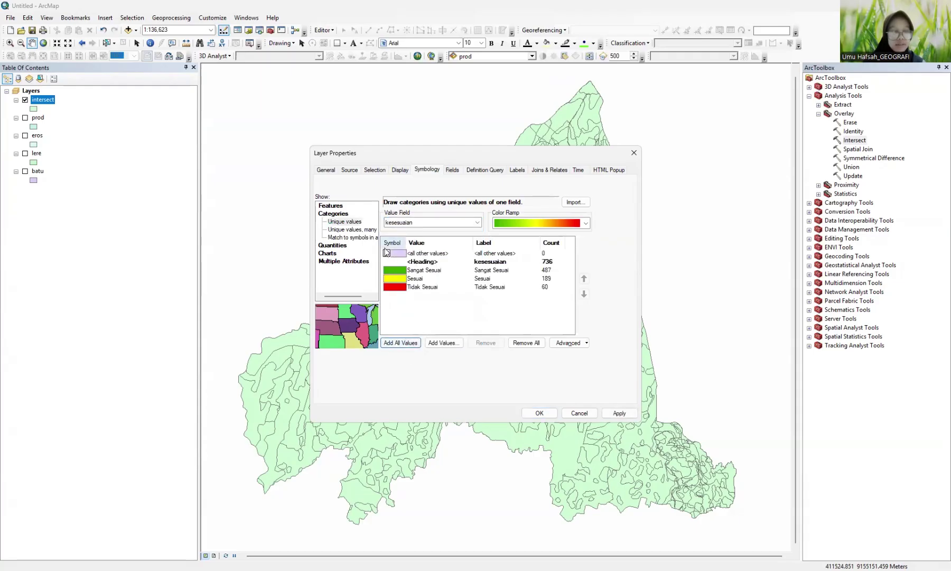
click(386, 253)
click(620, 413)
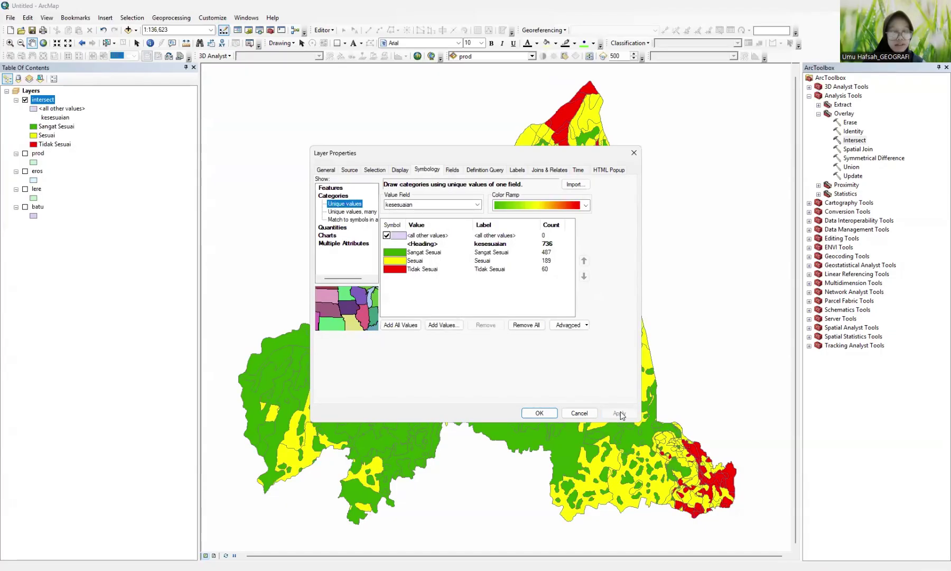
click(539, 413)
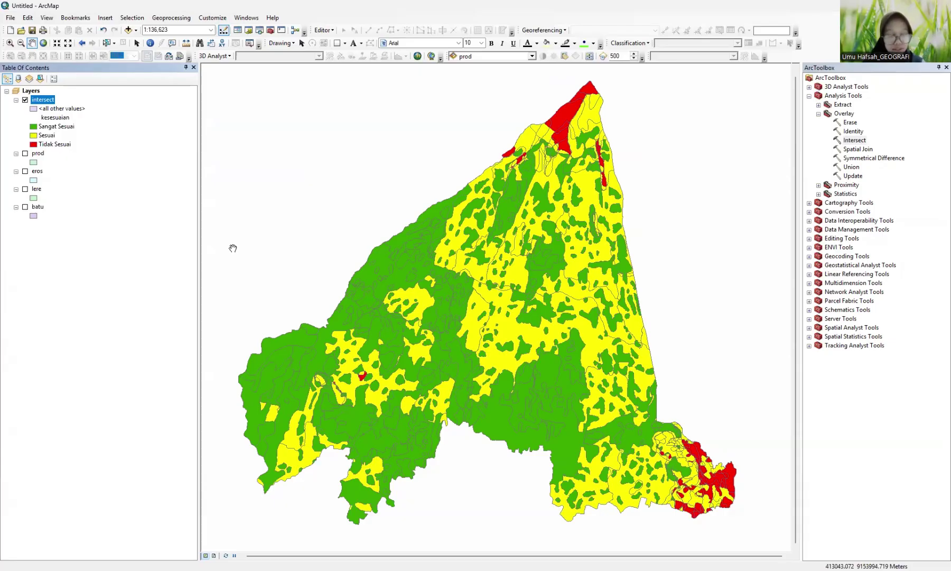
Step: Reopen the intersect layer's attribute table and move its window slightly higher over the map
key(ctrl+t)
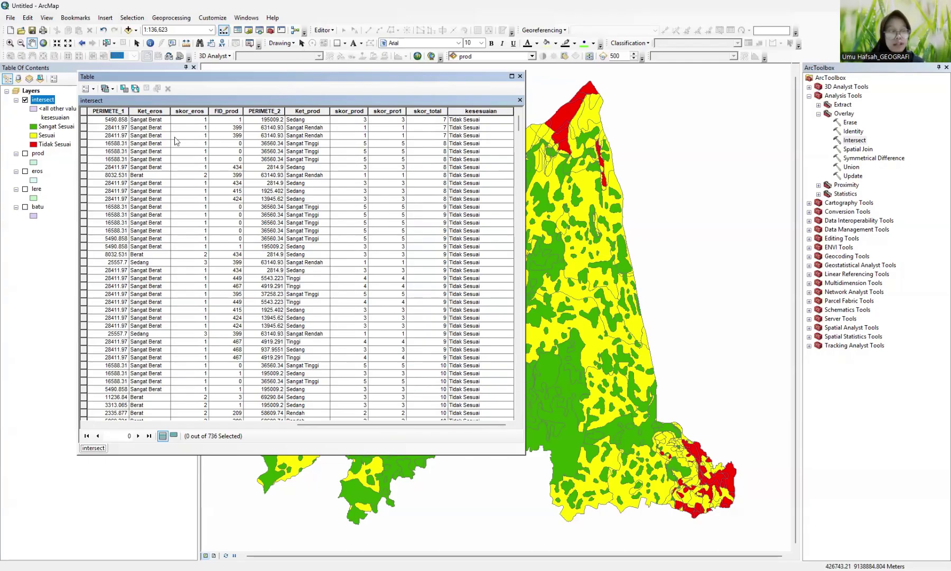
drag(304, 53, 314, 45)
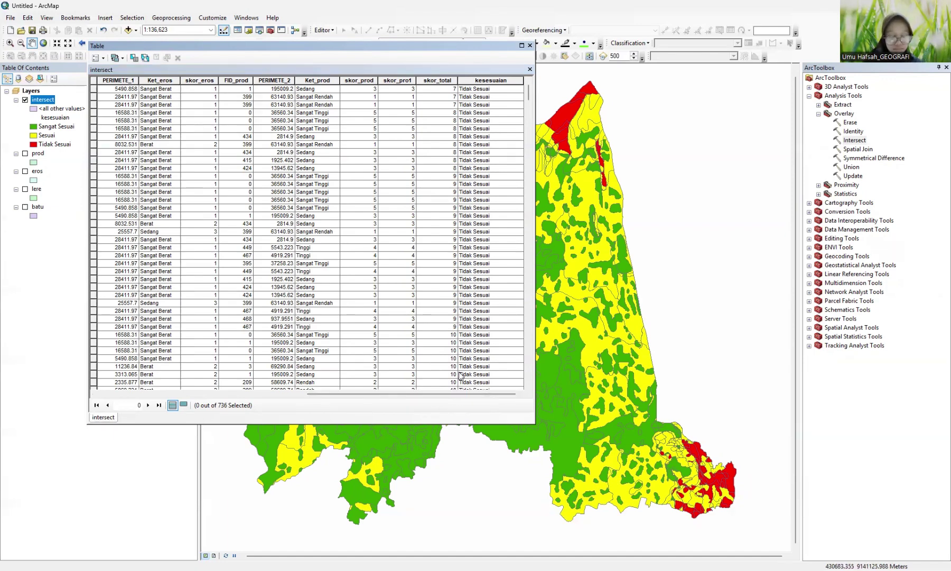
click(97, 58)
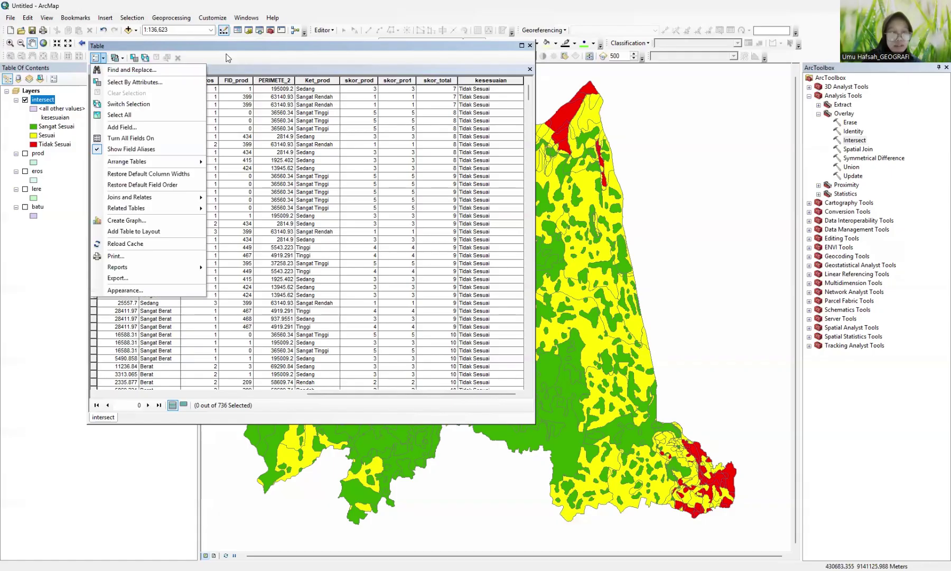
click(364, 410)
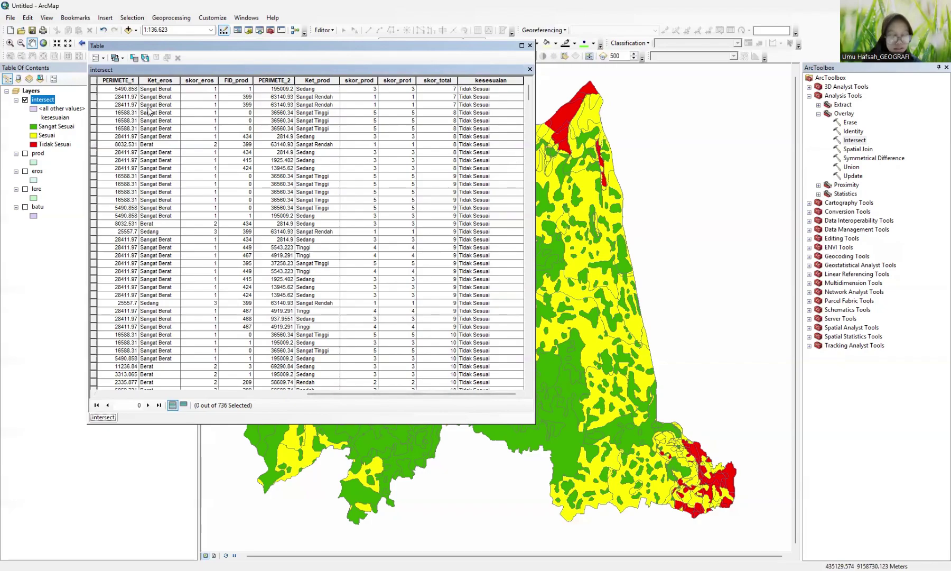
Step: Add a short integer field named skor_tertim to the intersect table, accepting the shortened name skor_terti
click(95, 58)
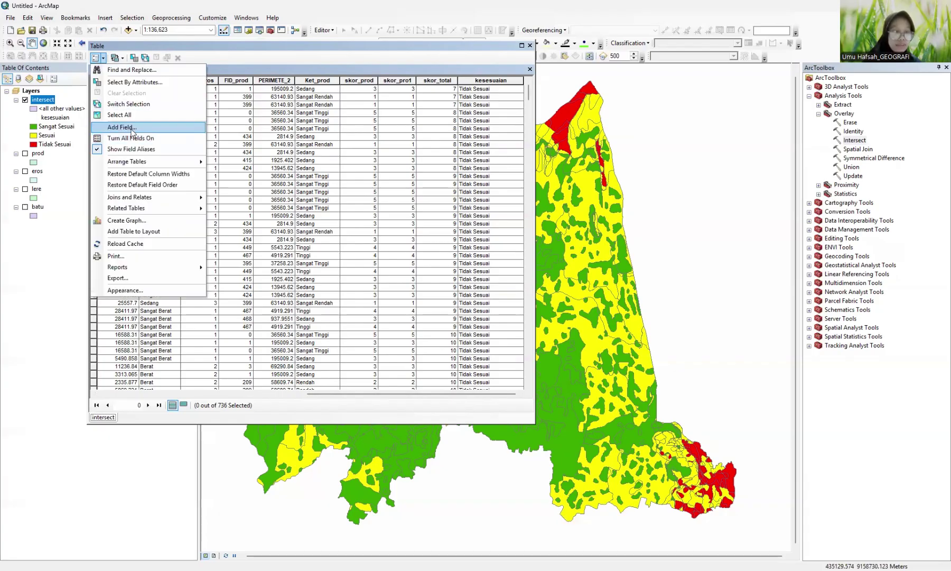
click(194, 128)
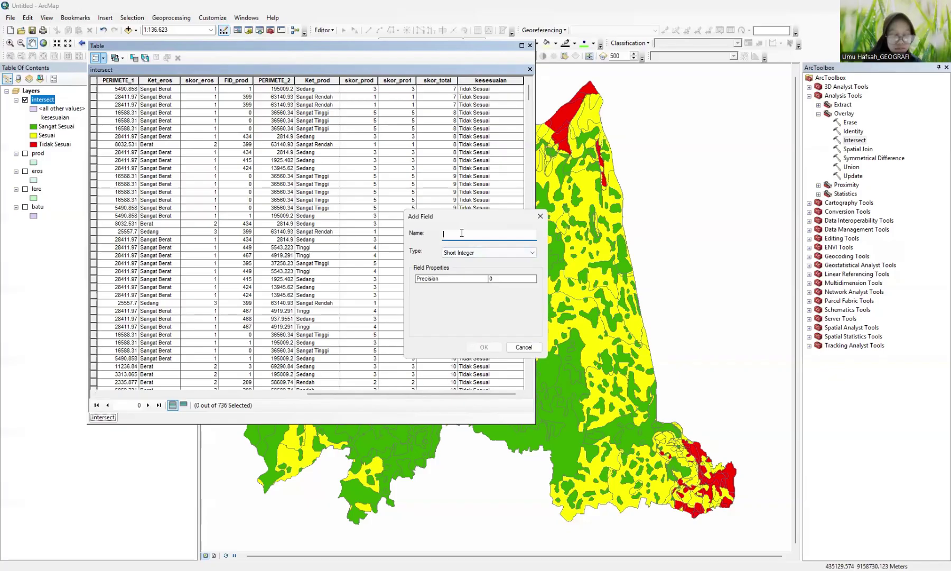
text(s)
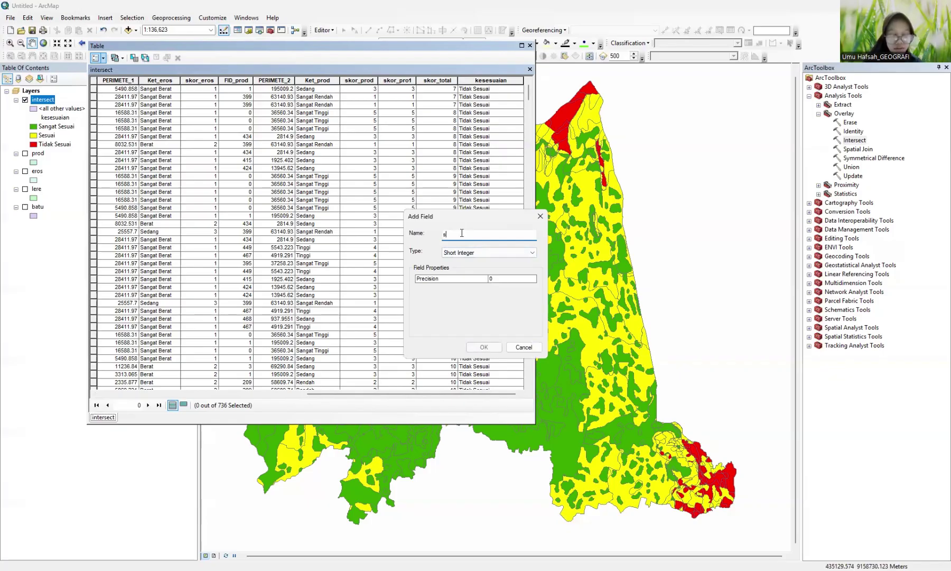
text(kor_t)
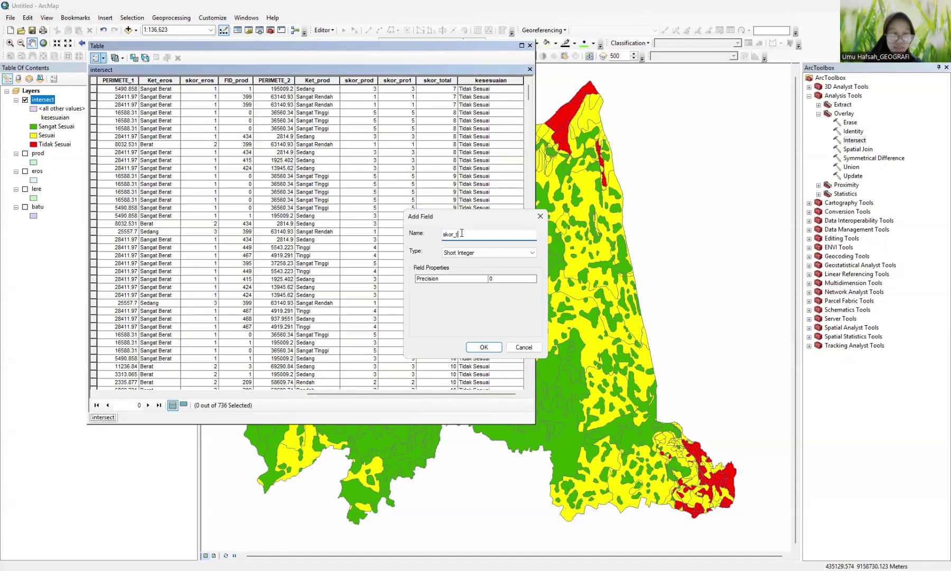
text(erim)
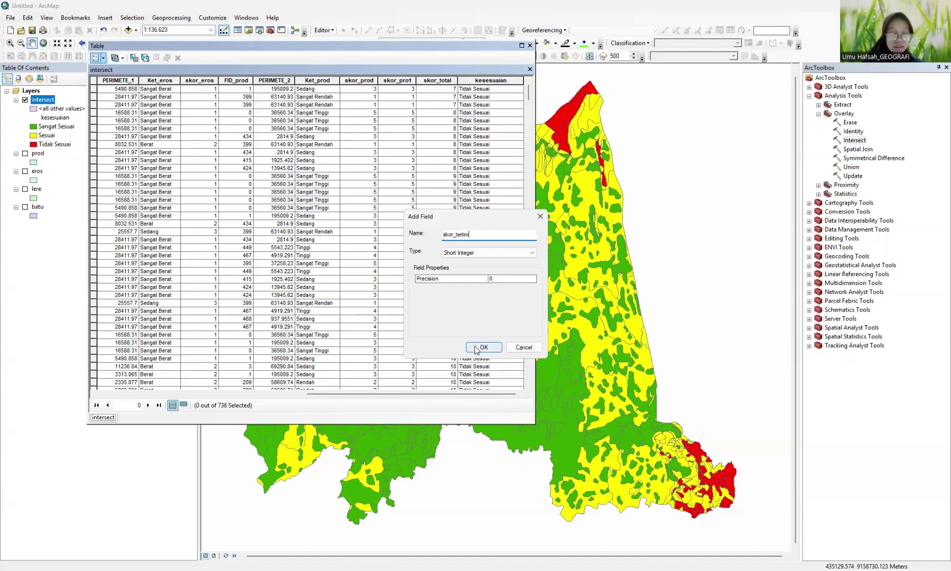
click(483, 347)
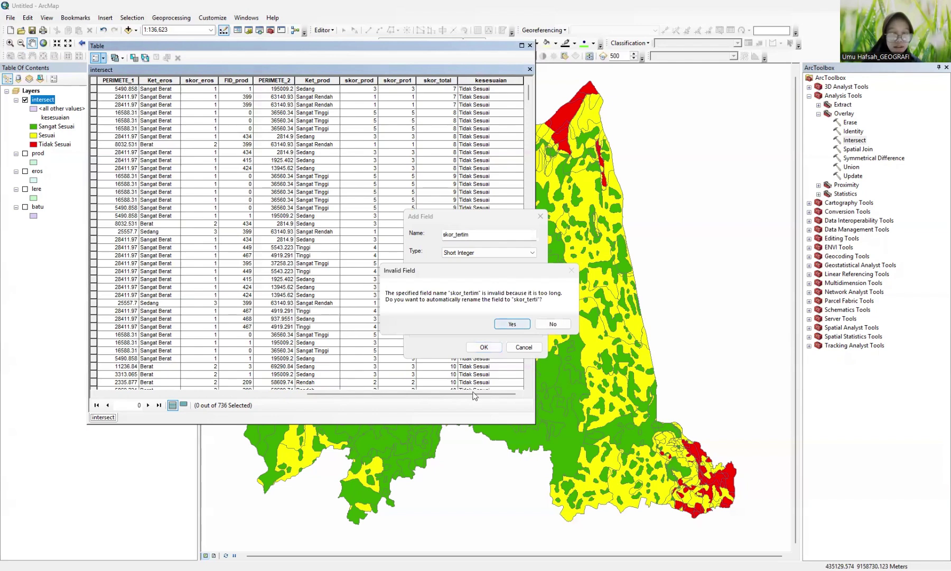
key(Return)
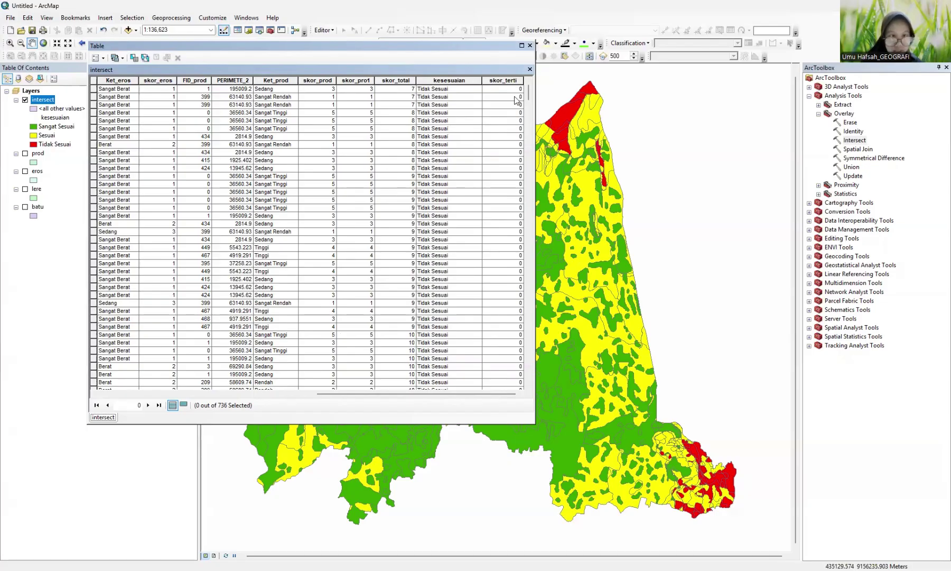
Step: Open the Field Calculator for the skor_terti field and begin its expression with [skor_batu] *2
click(505, 80)
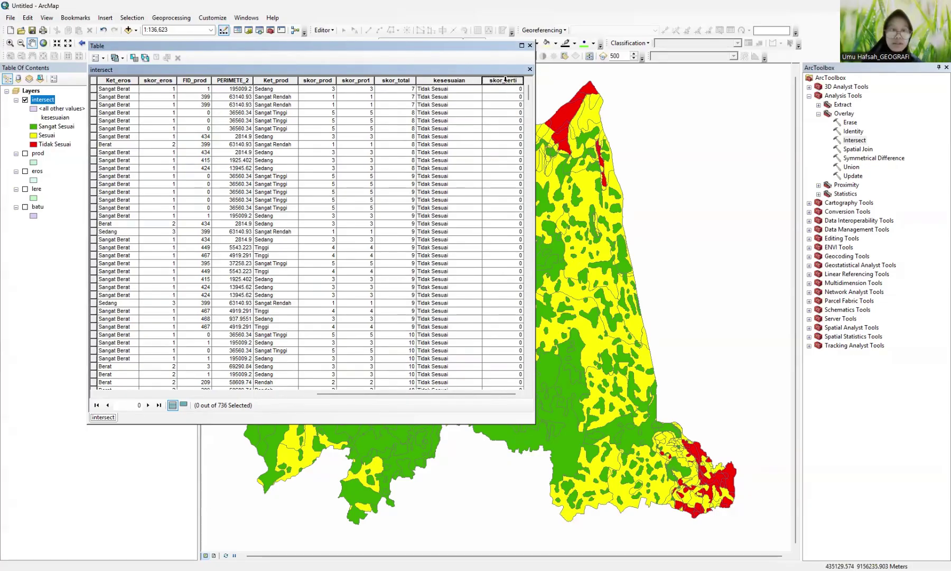
right_click(506, 80)
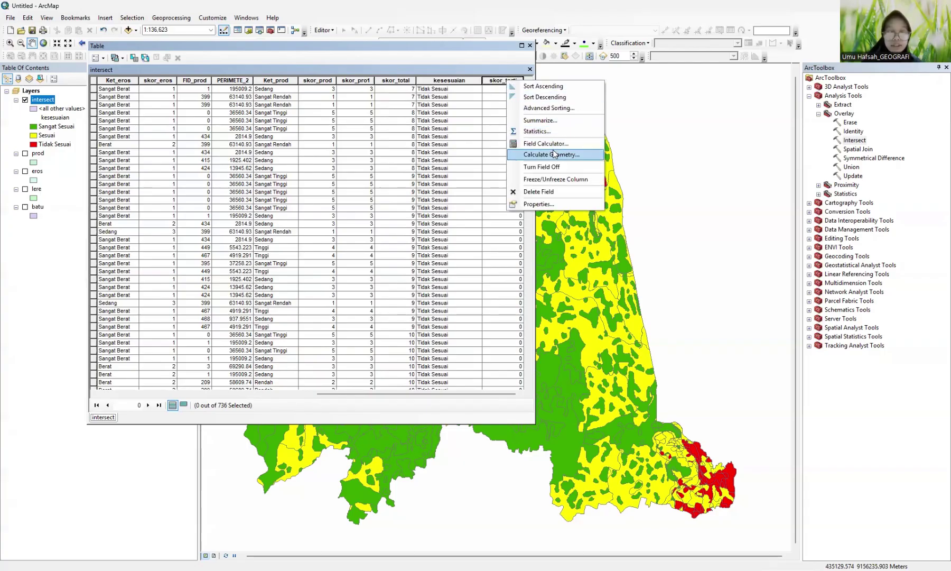
click(550, 143)
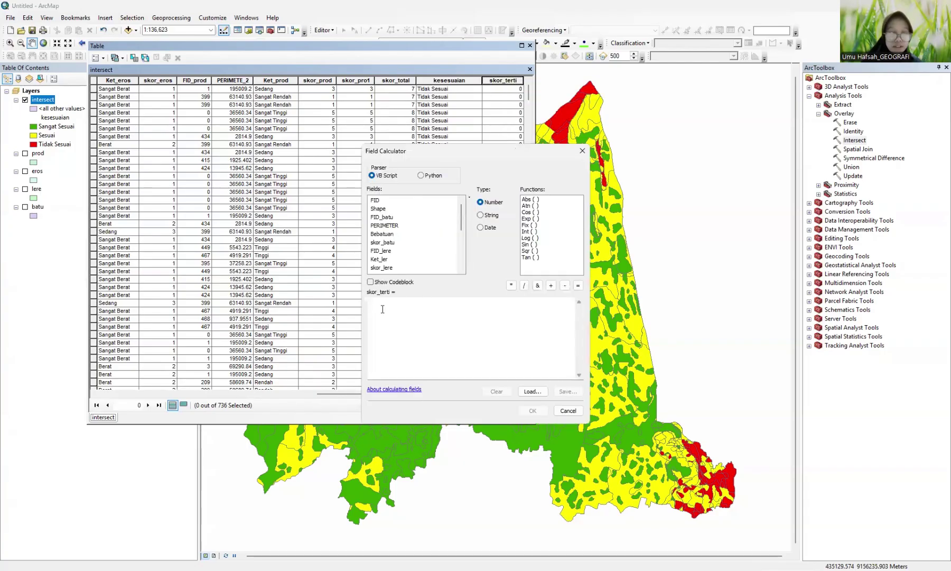
click(410, 313)
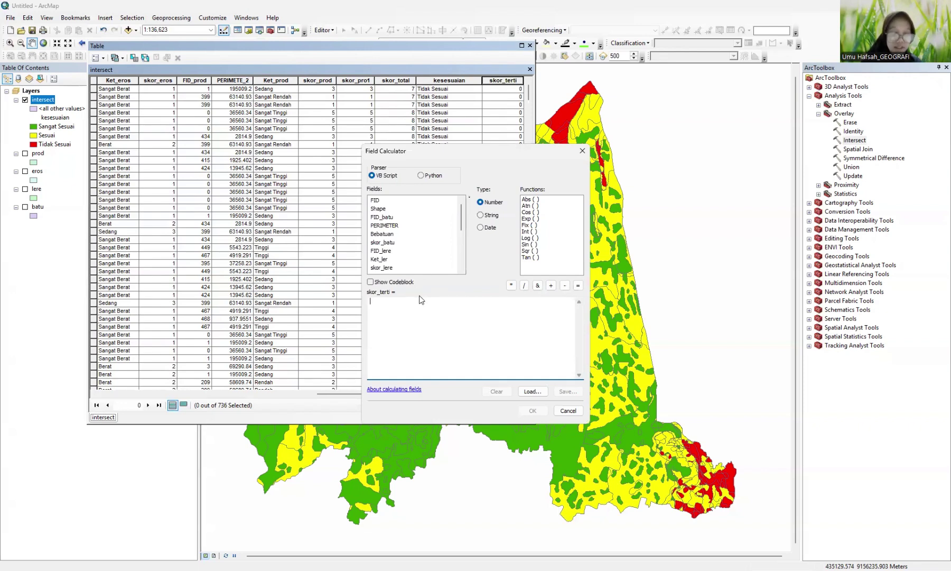
double_click(383, 243)
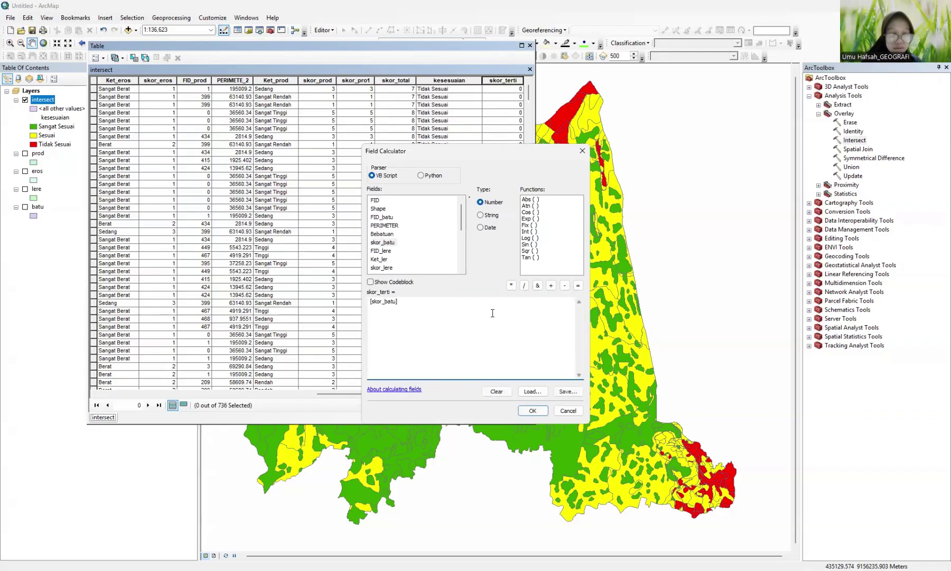
click(511, 285)
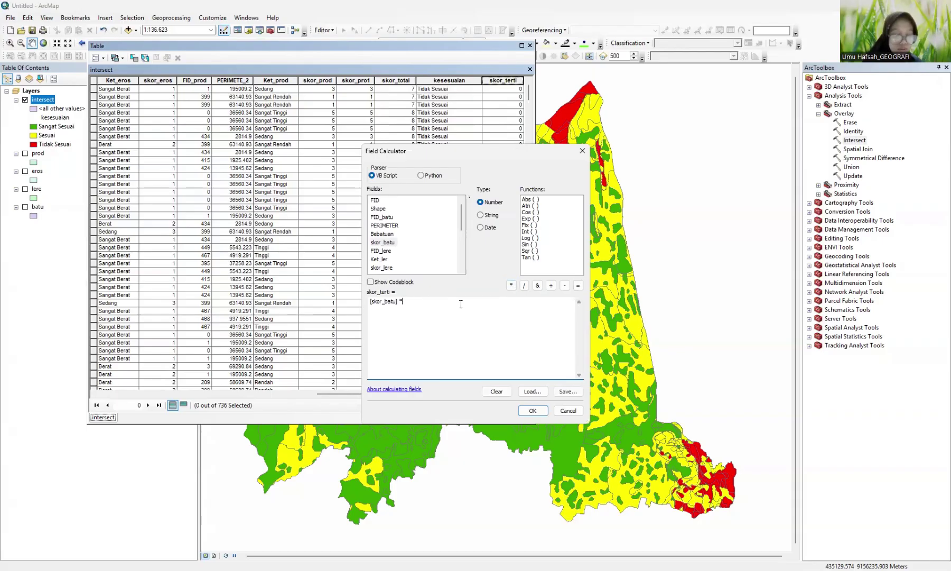
text(2)
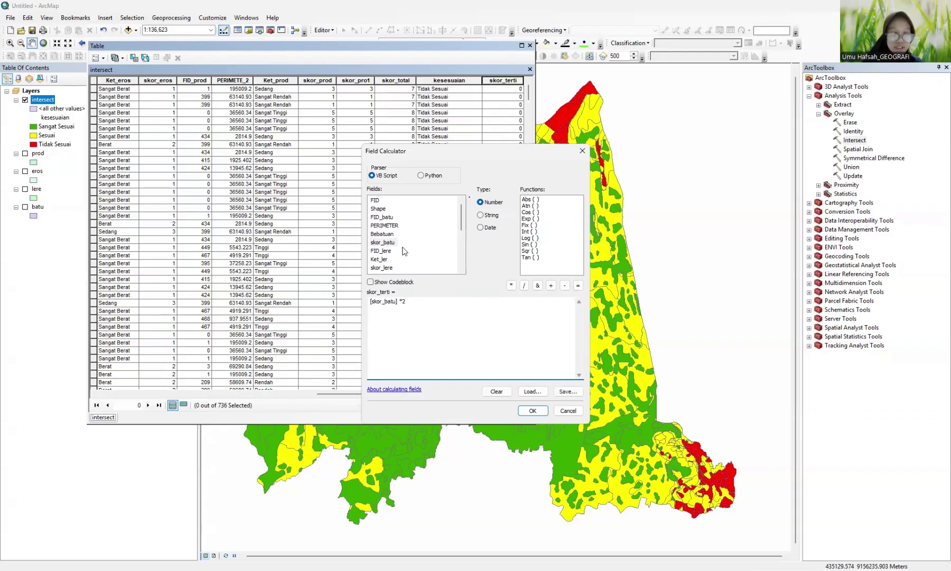
Step: Extend the skor_terti expression by adding the skor_lere field multiplied by 3, giving [skor_batu] *2 + [skor_lere] *3
double_click(383, 268)
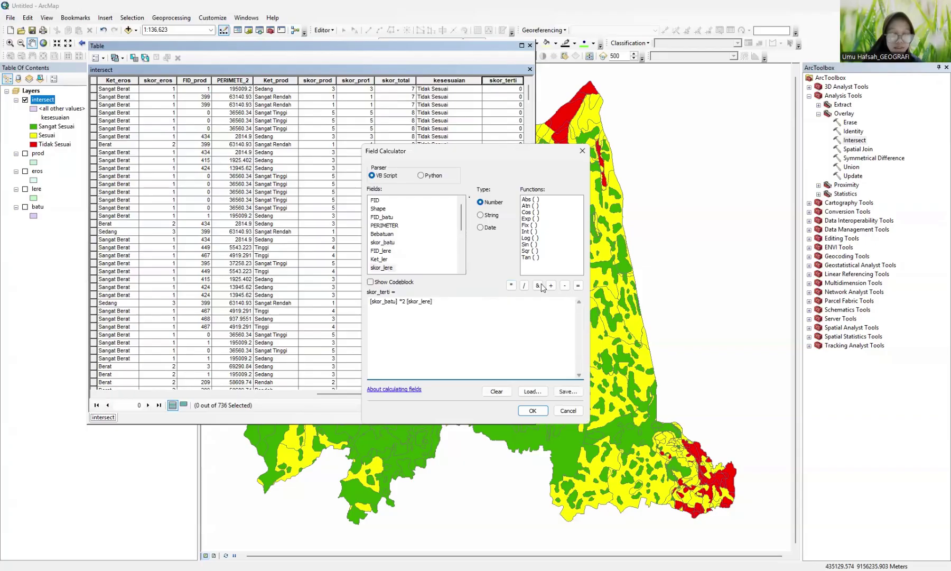
click(511, 286)
click(406, 304)
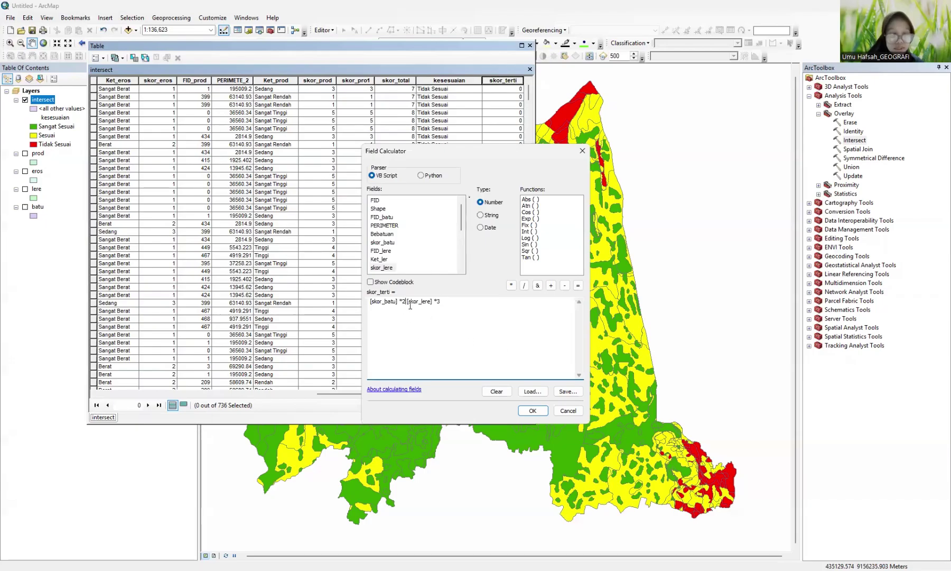
click(551, 286)
click(457, 304)
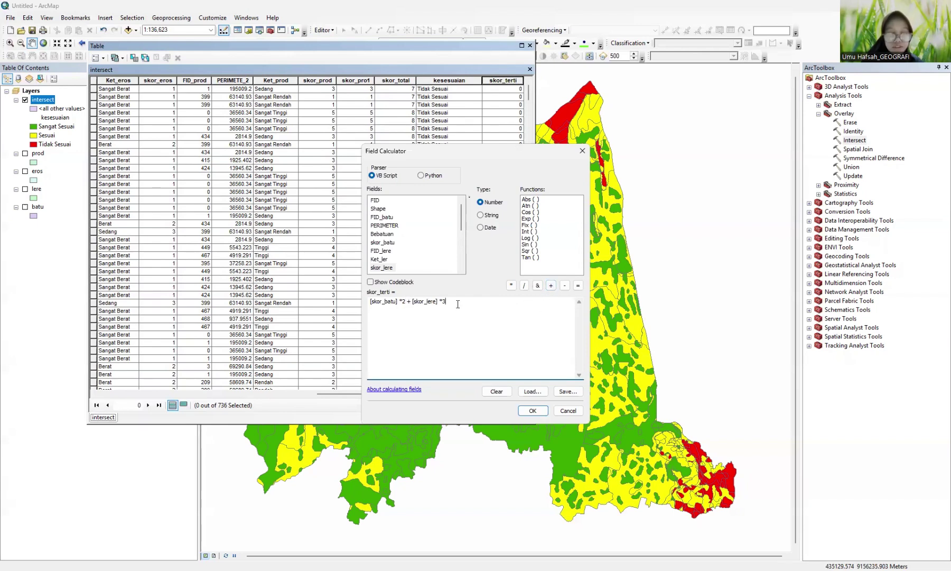
Step: Complete the skor_terti expression with + [skor_eros] + [skor_prod] and run the calculation
click(551, 286)
scroll(407, 259, down, 1)
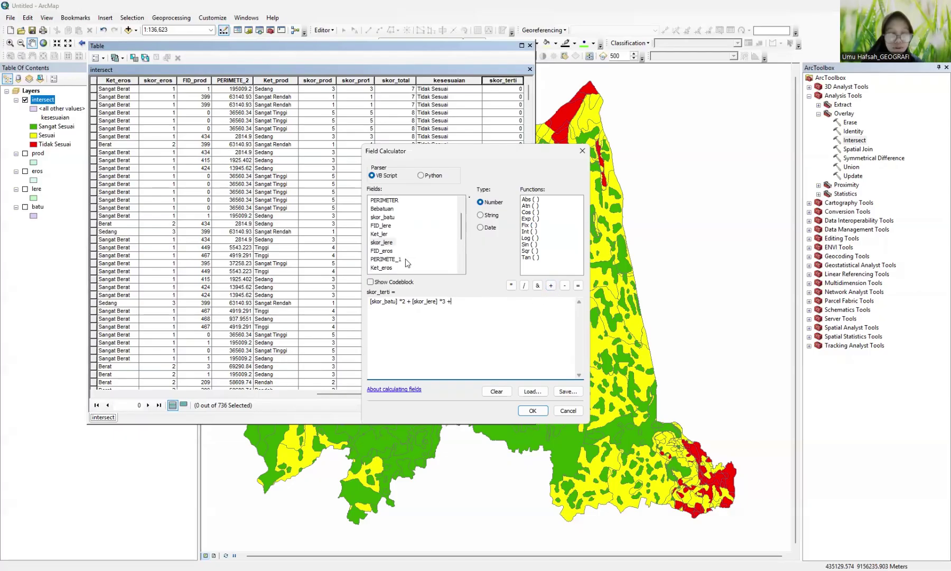
scroll(406, 262, down, 1)
click(385, 251)
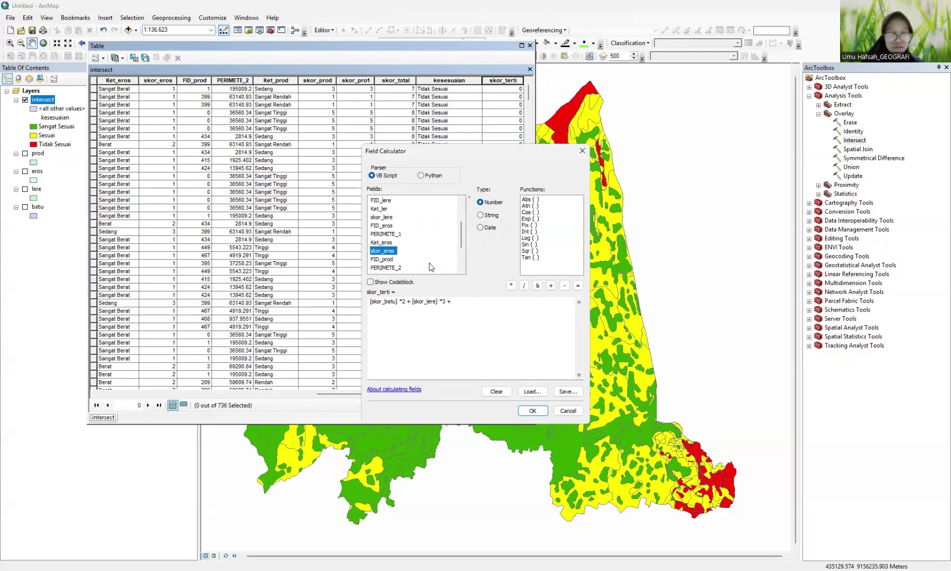
double_click(394, 251)
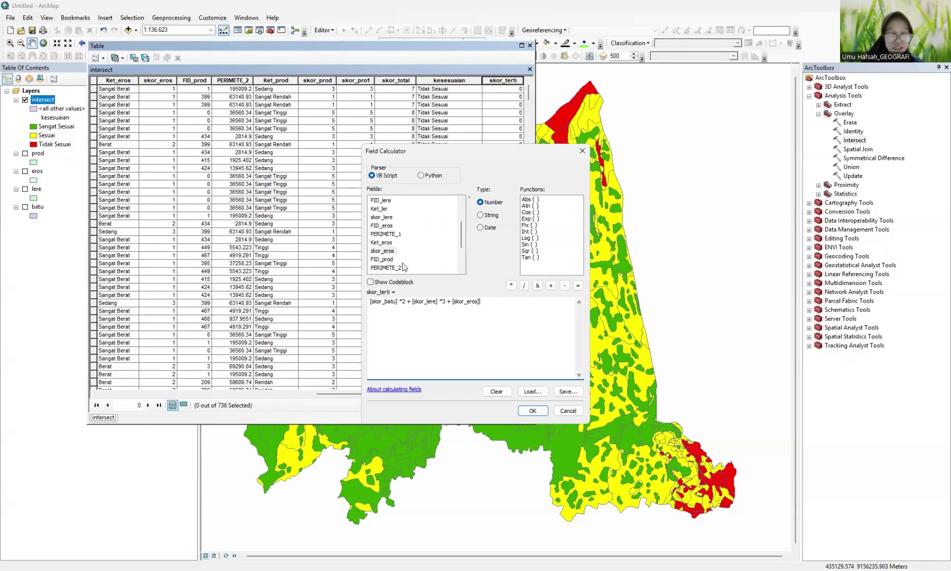
click(550, 286)
scroll(404, 262, down, 2)
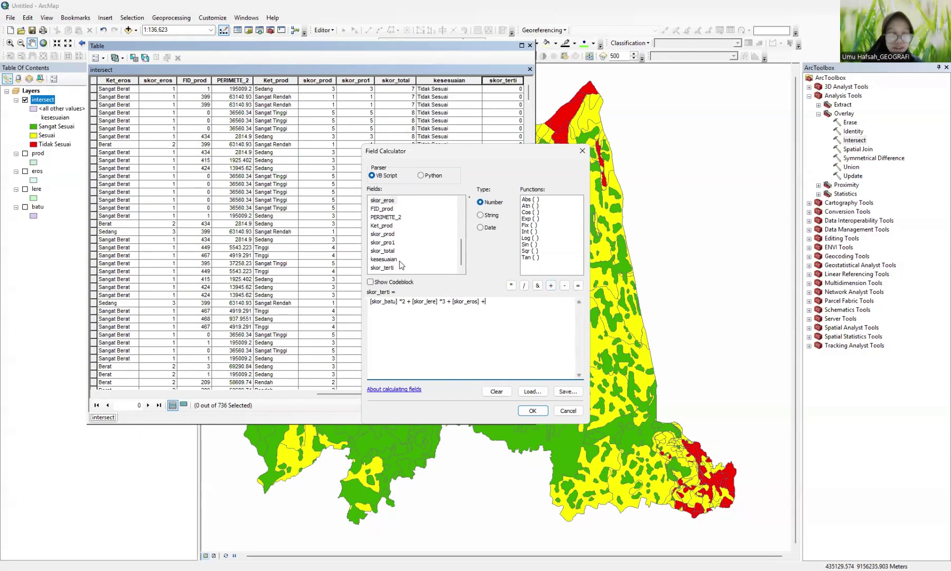
double_click(388, 234)
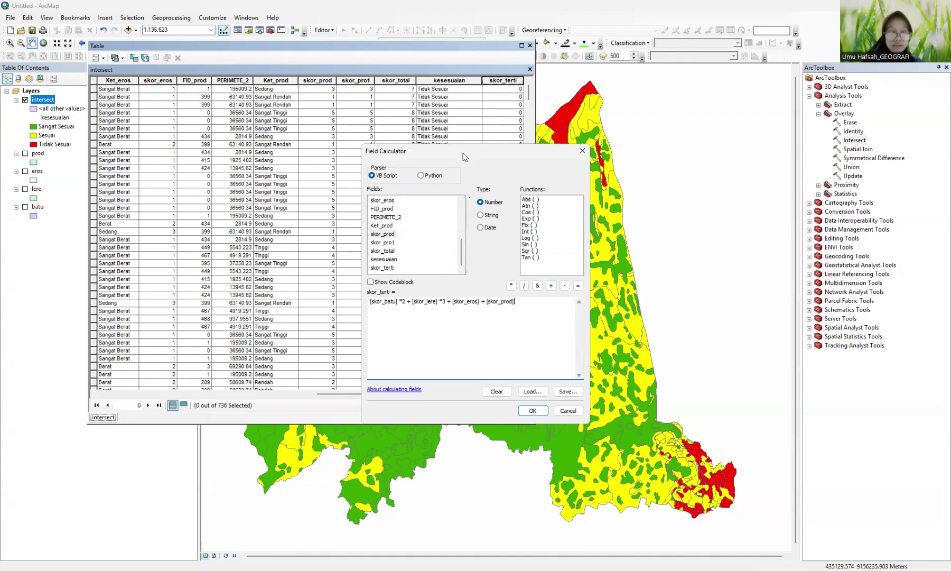
drag(463, 153, 403, 116)
click(480, 373)
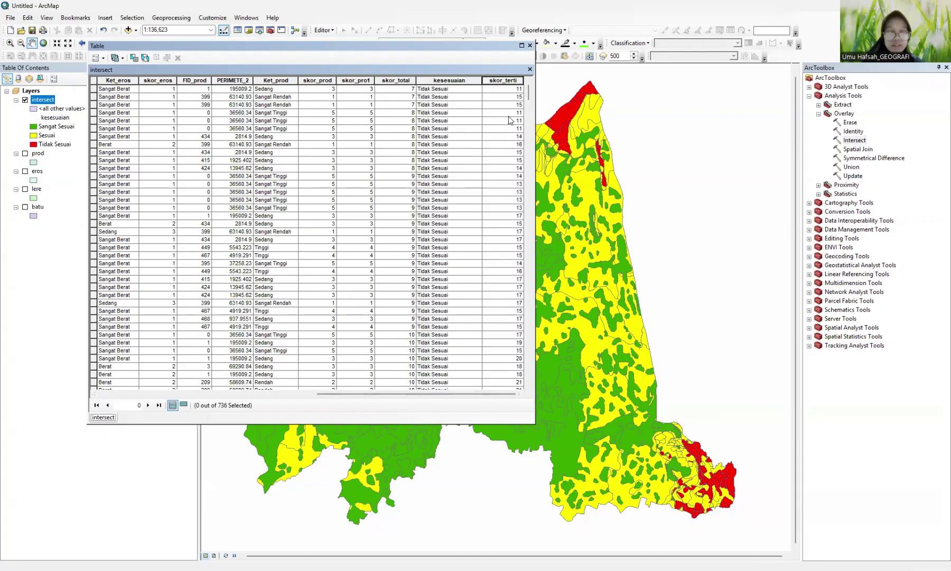
Step: Sort the intersect table by skor_terti in descending order to examine the highest weighted scores
click(497, 79)
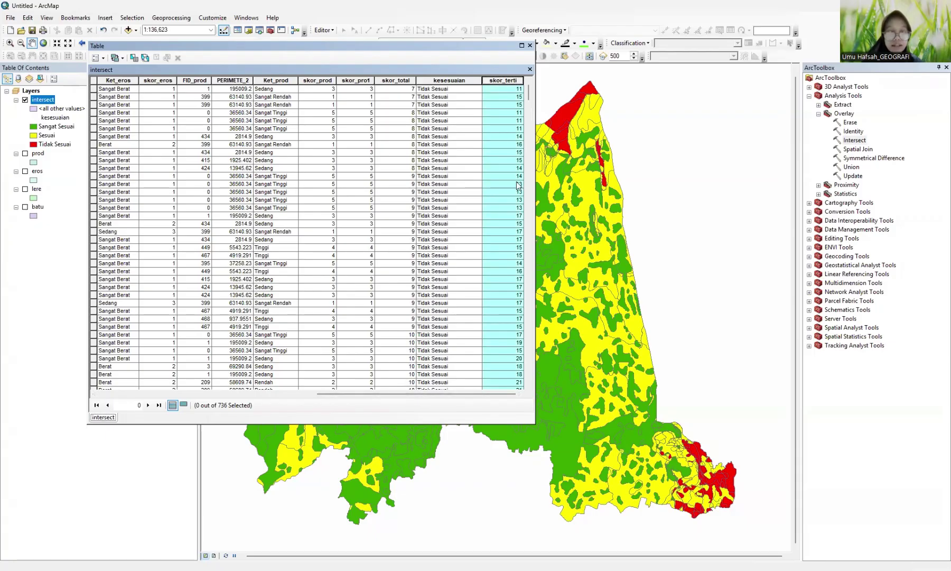
click(502, 136)
click(509, 81)
right_click(509, 81)
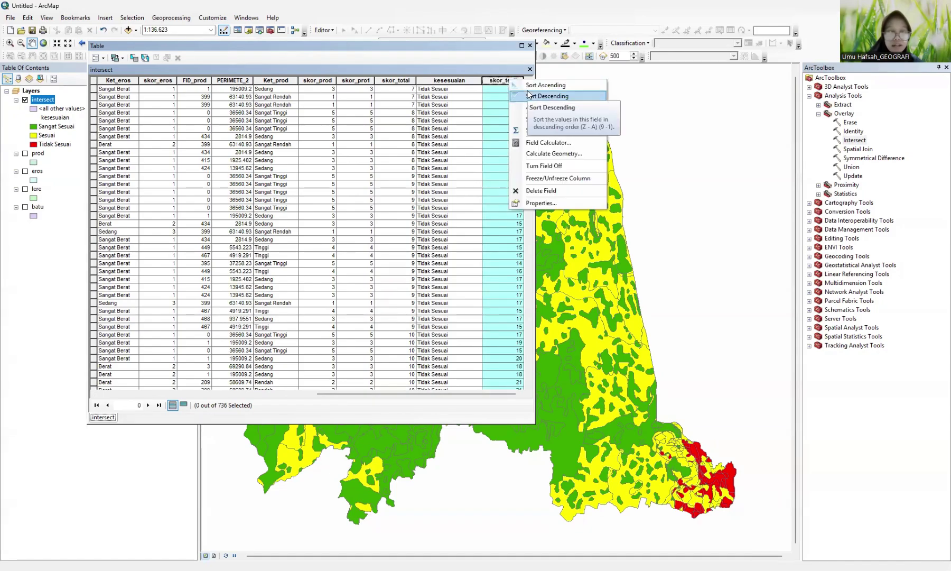
click(573, 97)
click(501, 215)
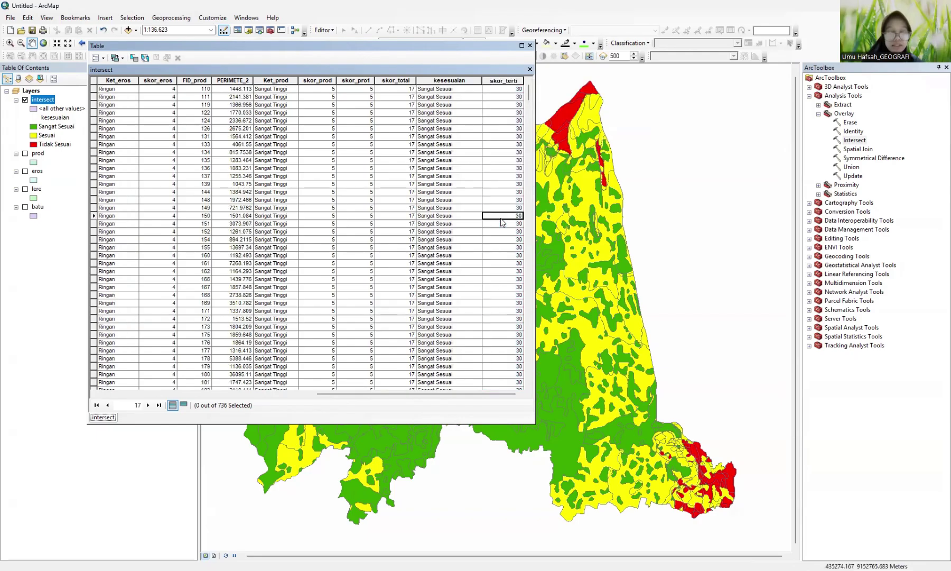
Step: Sort the intersect table by skor_terti in ascending order to examine the lowest weighted scores
click(501, 82)
click(508, 97)
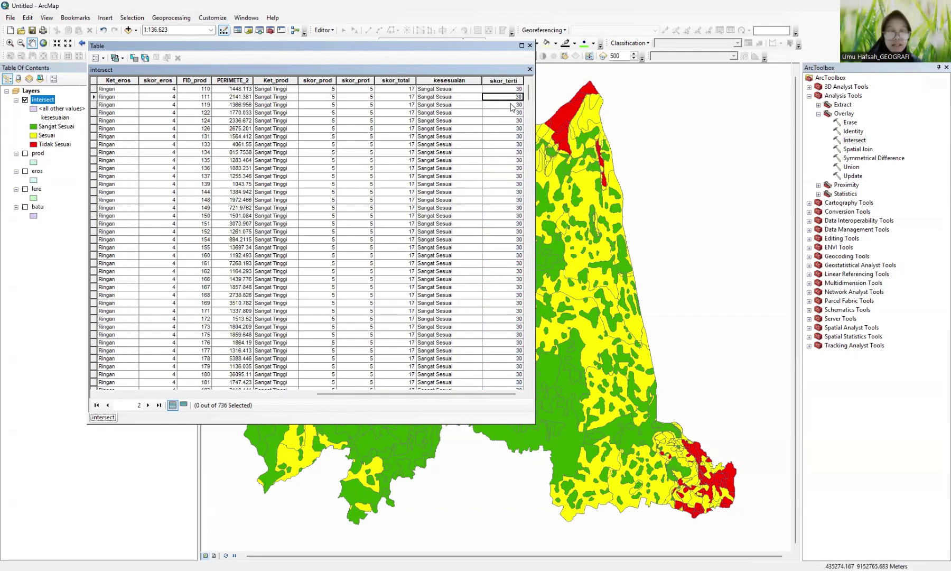
click(516, 90)
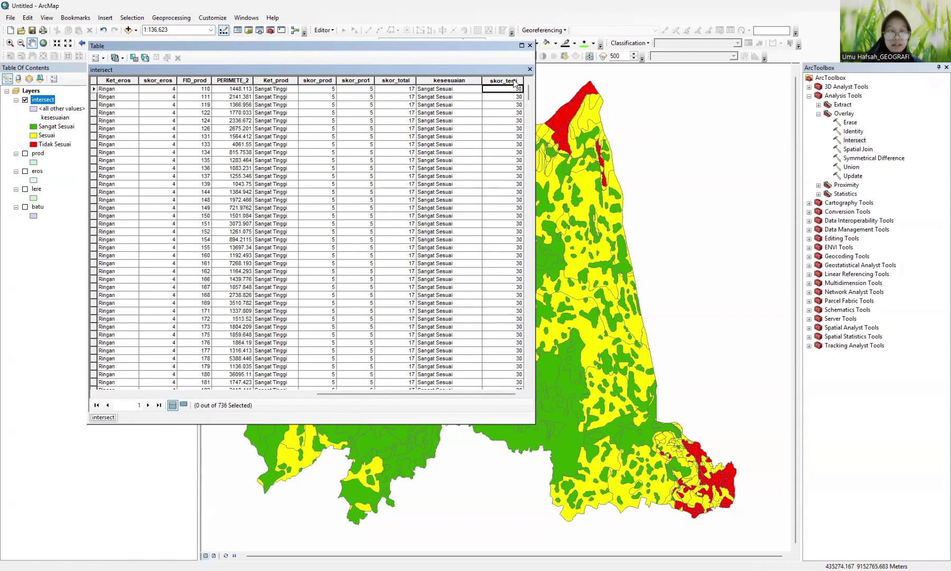
right_click(515, 80)
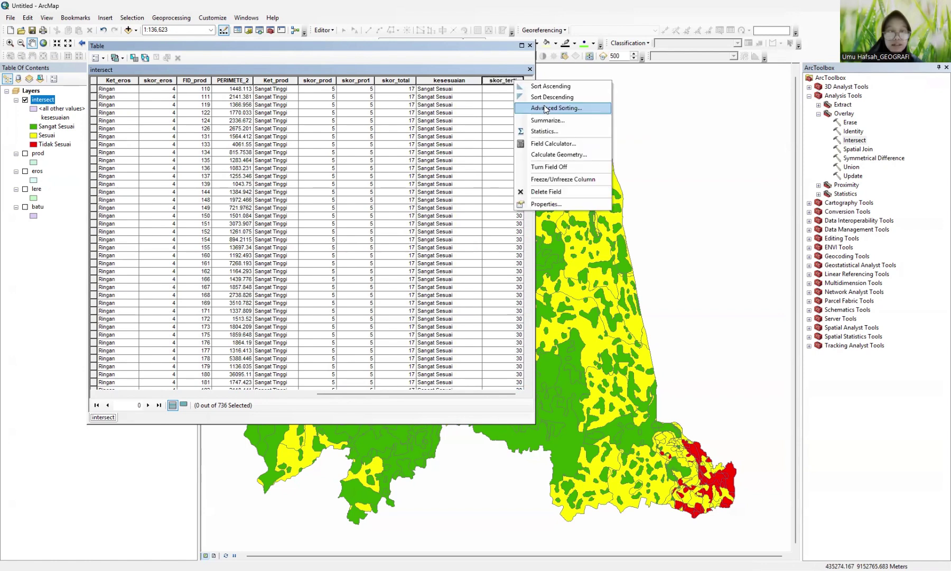
click(524, 86)
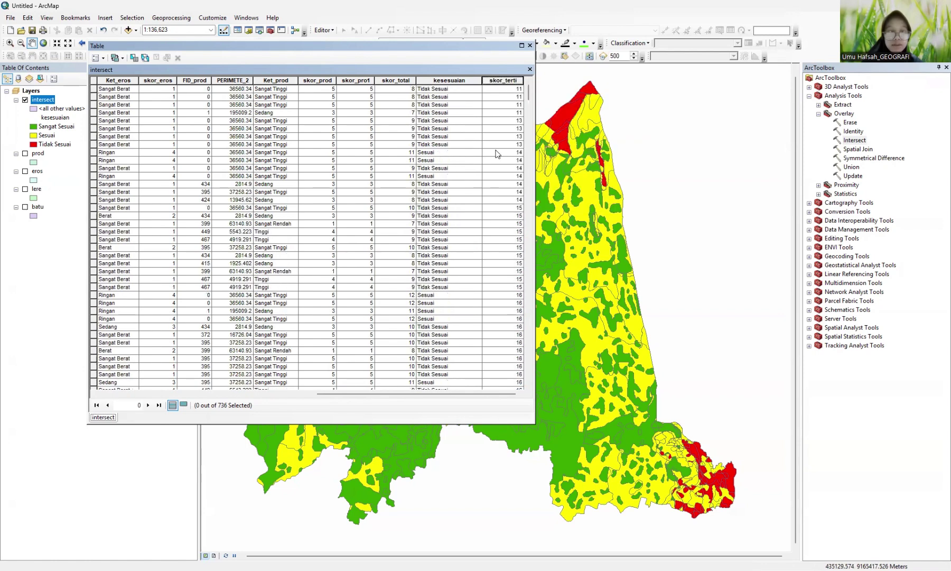
right_click(501, 80)
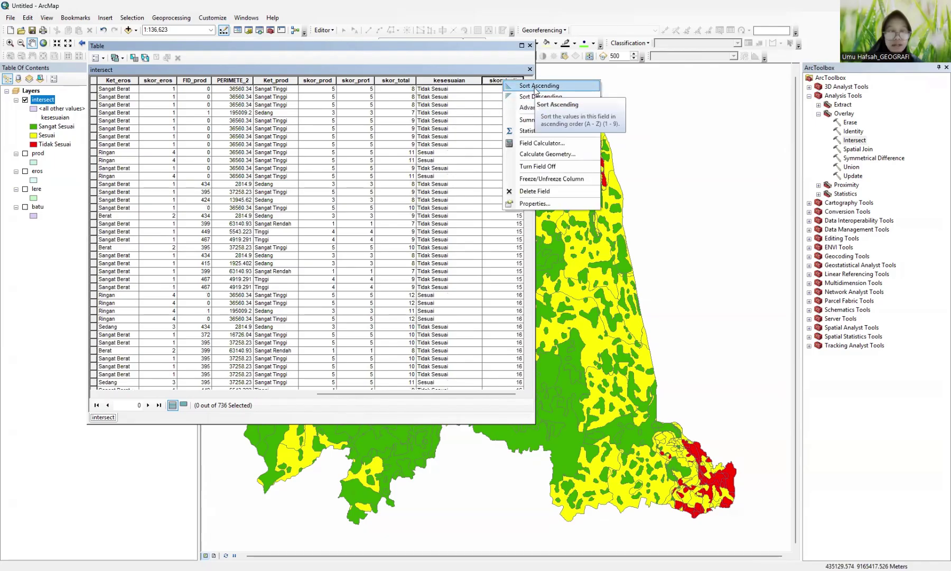
click(536, 86)
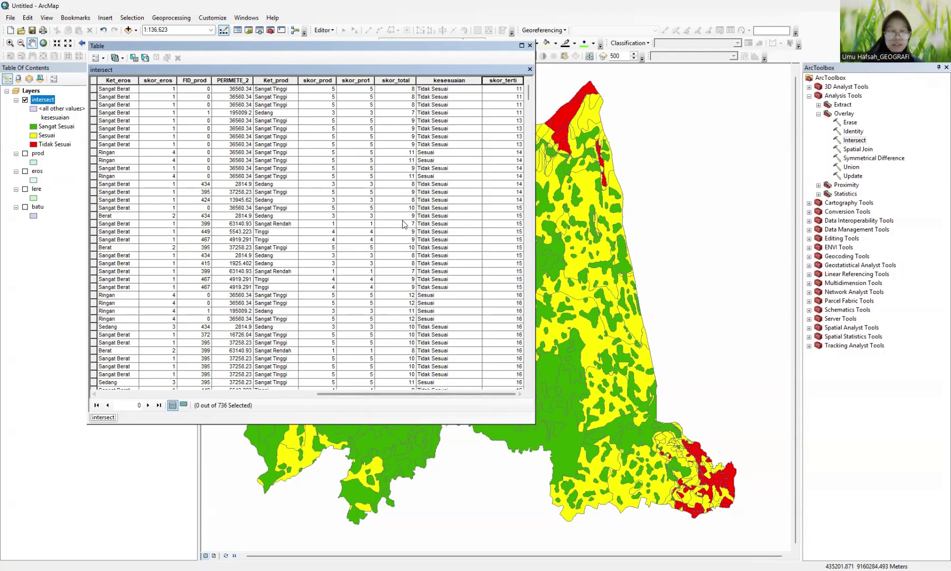
Step: Add a Text field of length 50 named ket_kesesuai to the intersect table, accepting the shortened name ket_kesesu
click(96, 58)
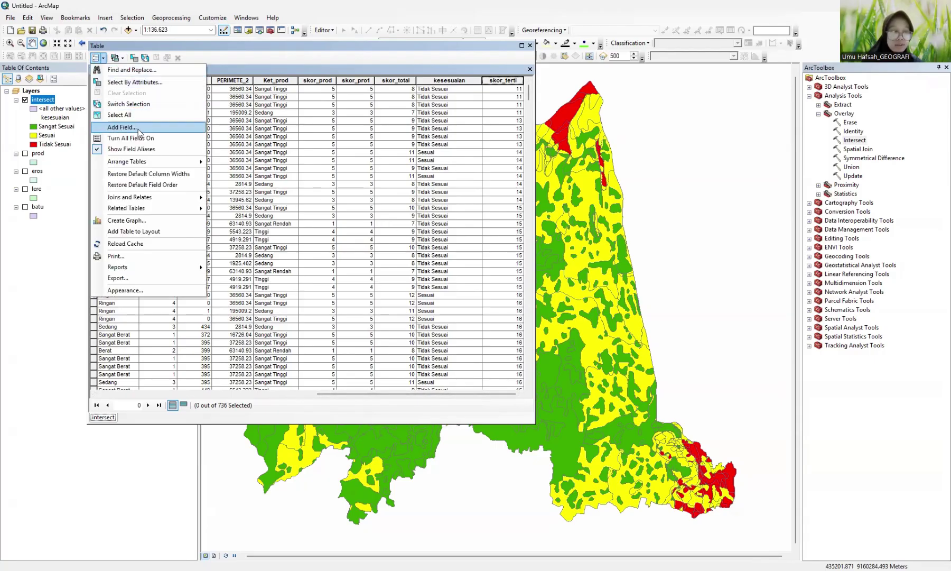
click(139, 129)
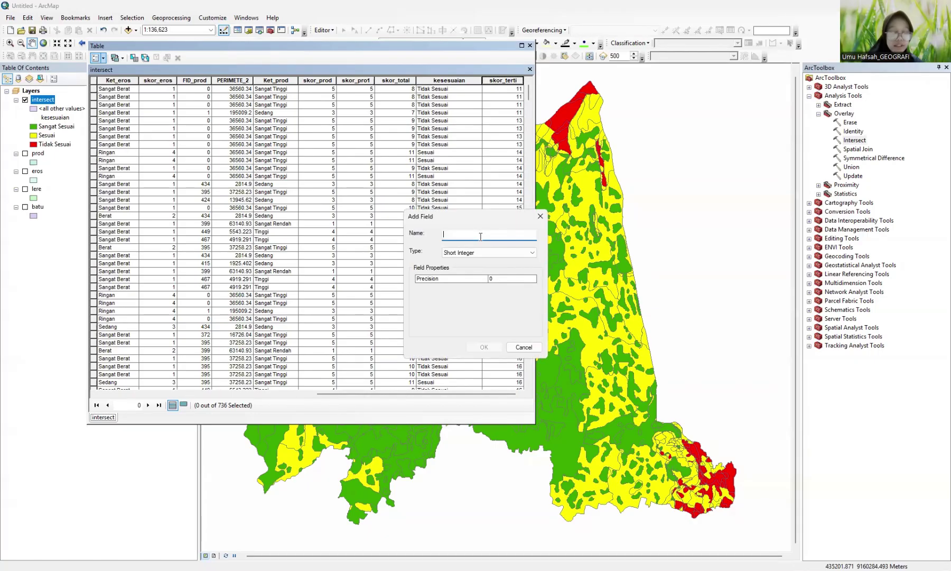
text(k)
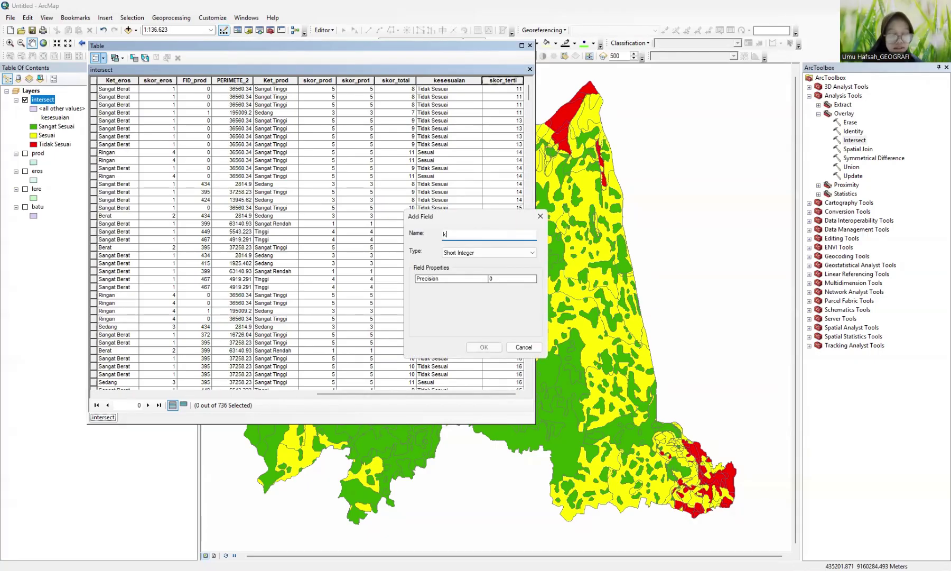
text(et_keses)
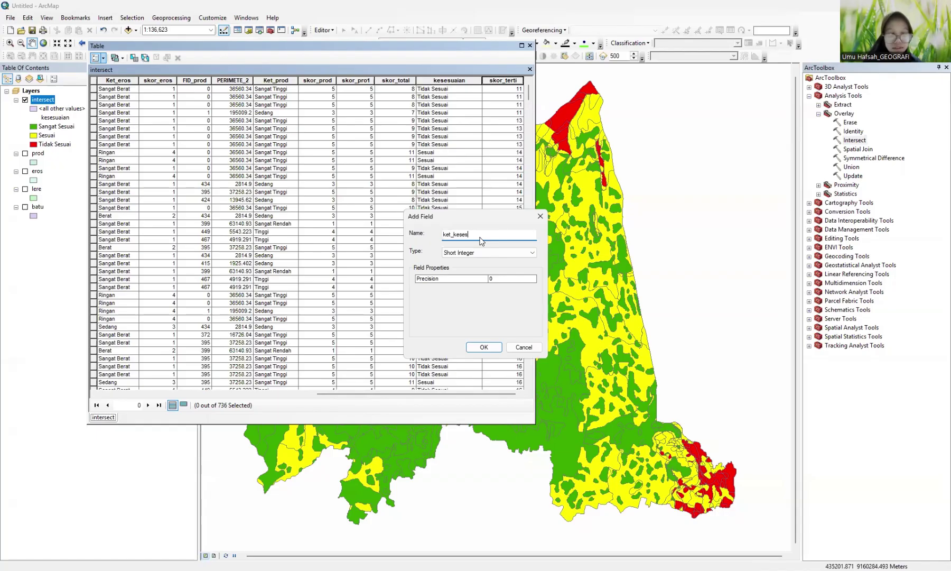
text(uai)
click(470, 253)
click(472, 288)
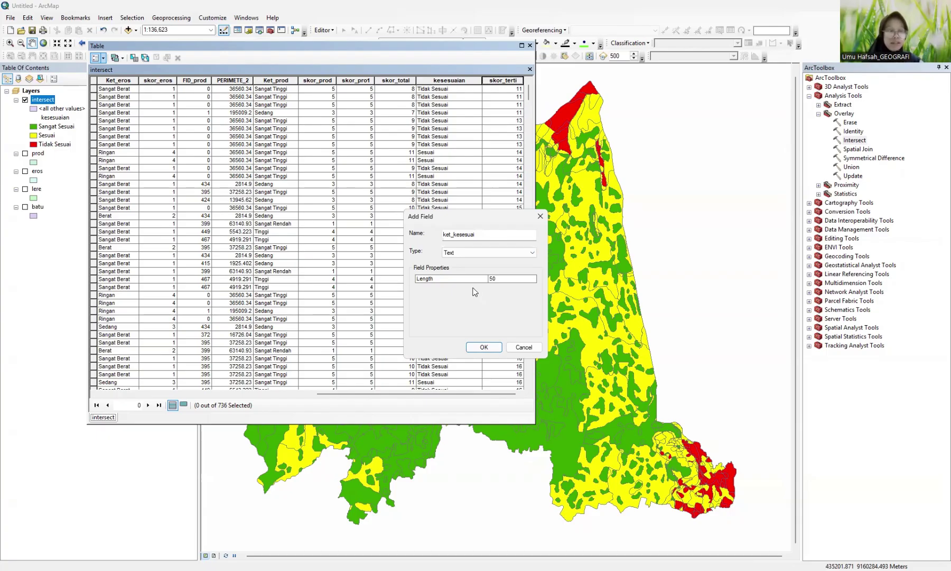
click(486, 347)
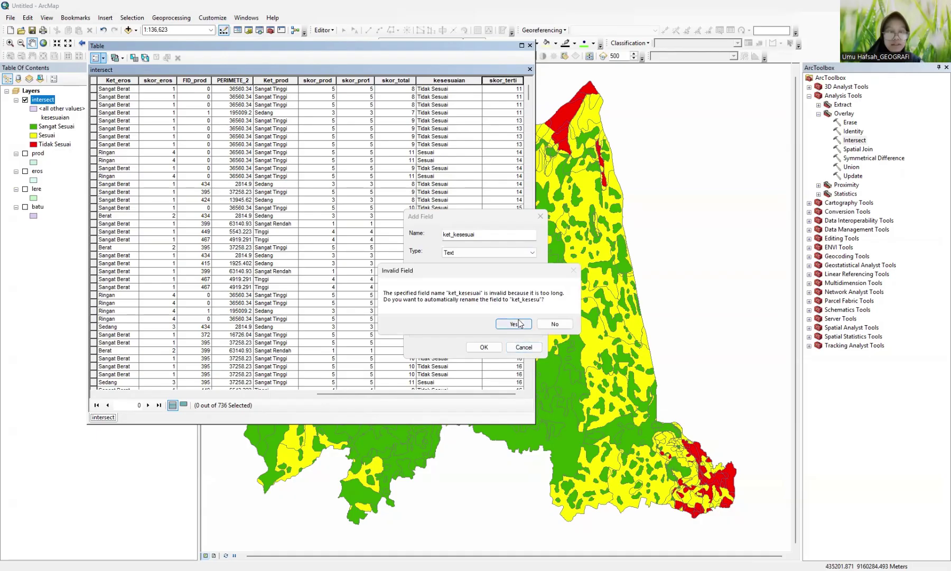
click(517, 324)
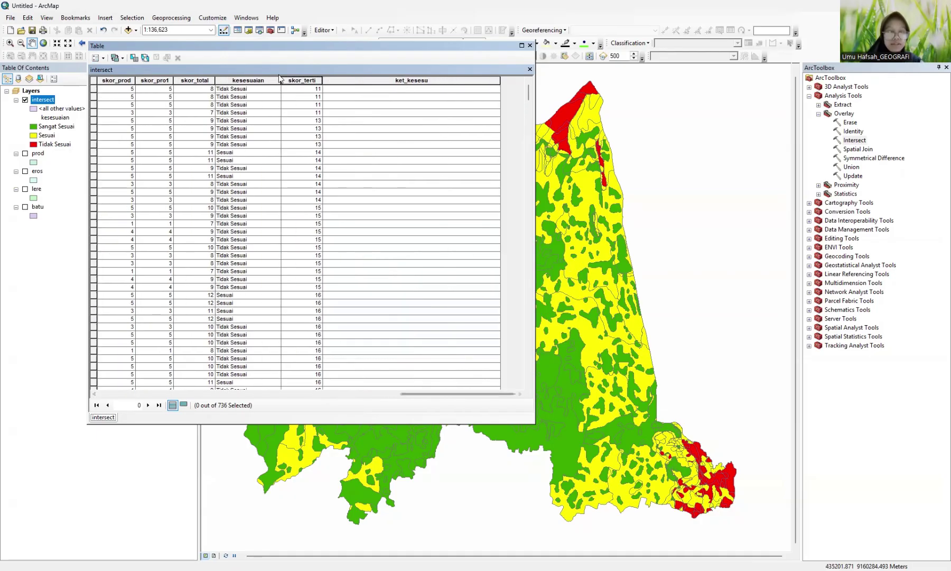
Step: Review the range of skor_terti by sorting the table in descending order and back in ascending order
click(350, 144)
click(336, 232)
click(288, 234)
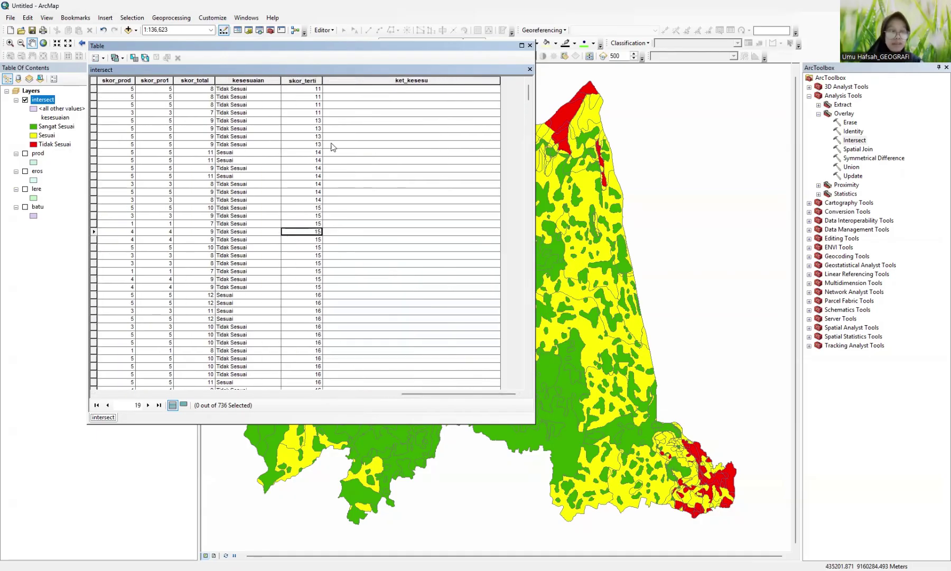
click(310, 123)
click(330, 204)
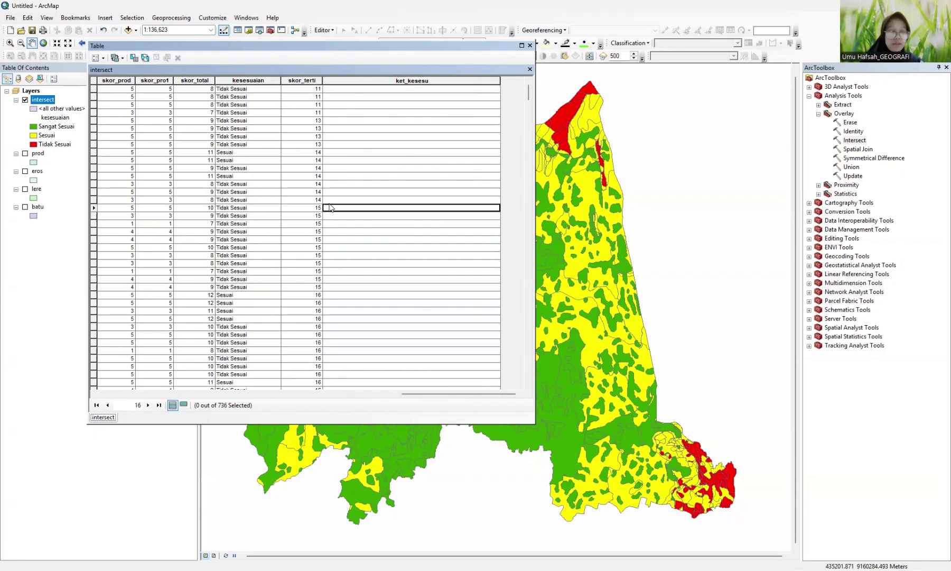
click(302, 79)
right_click(301, 79)
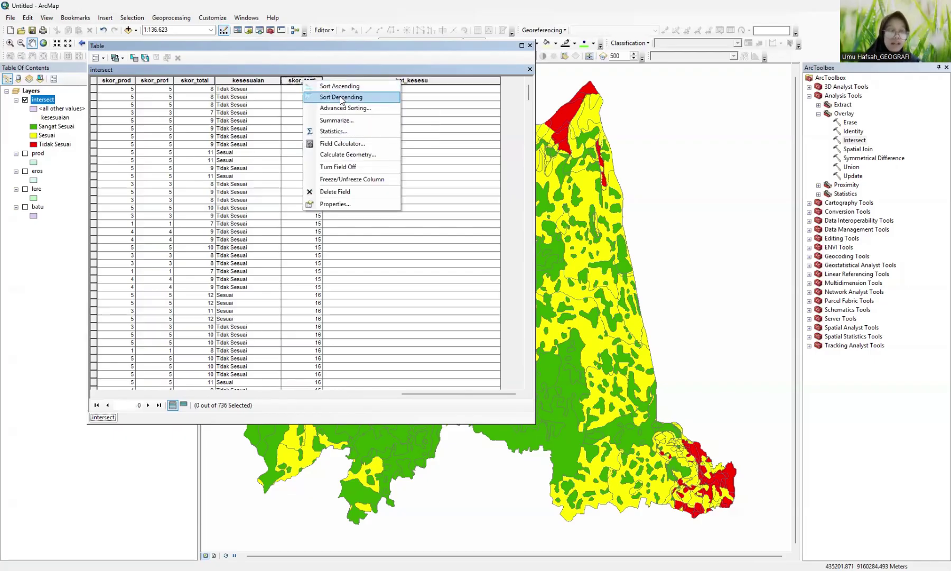
click(340, 97)
right_click(310, 85)
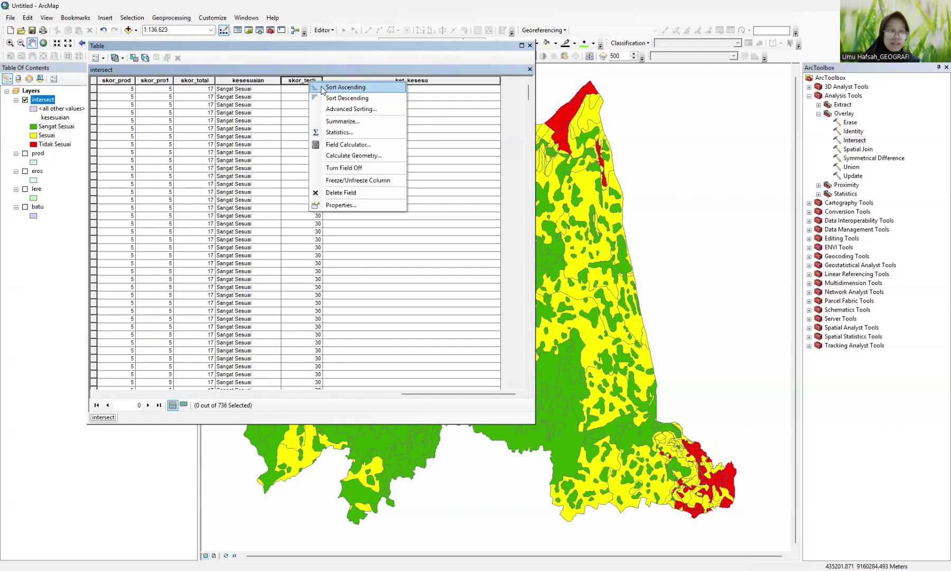
click(338, 87)
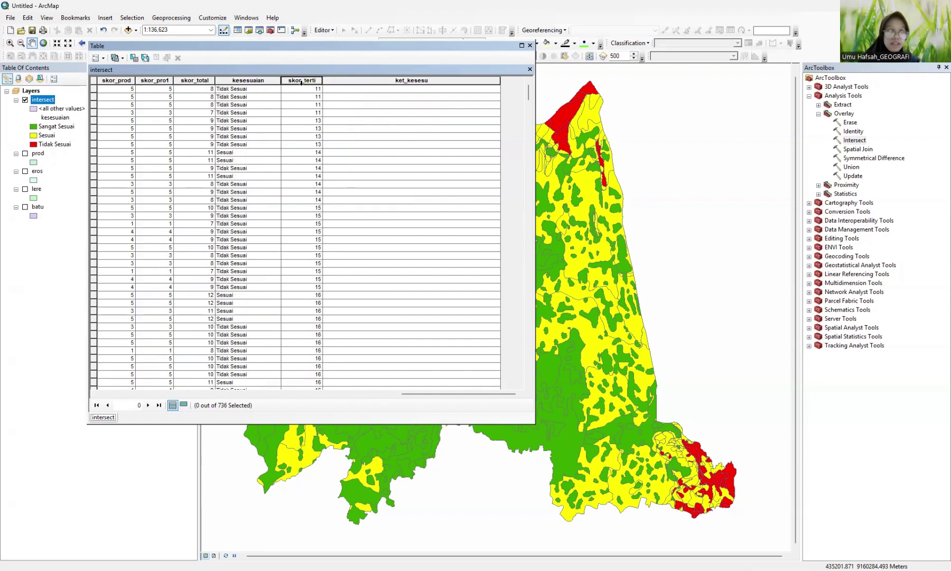
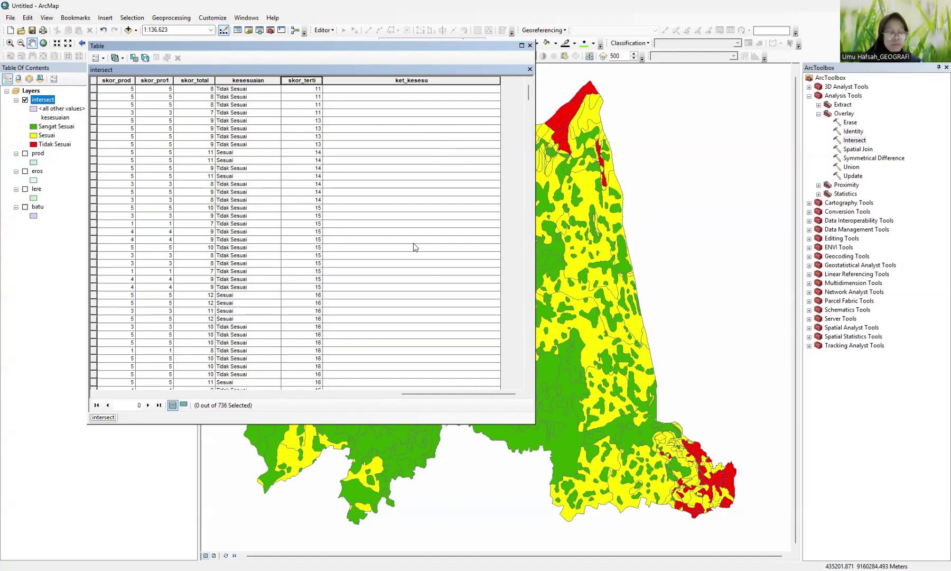
Step: Examine the ascending skor_terti values to locate the upper limit of the lowest suitability class
click(312, 90)
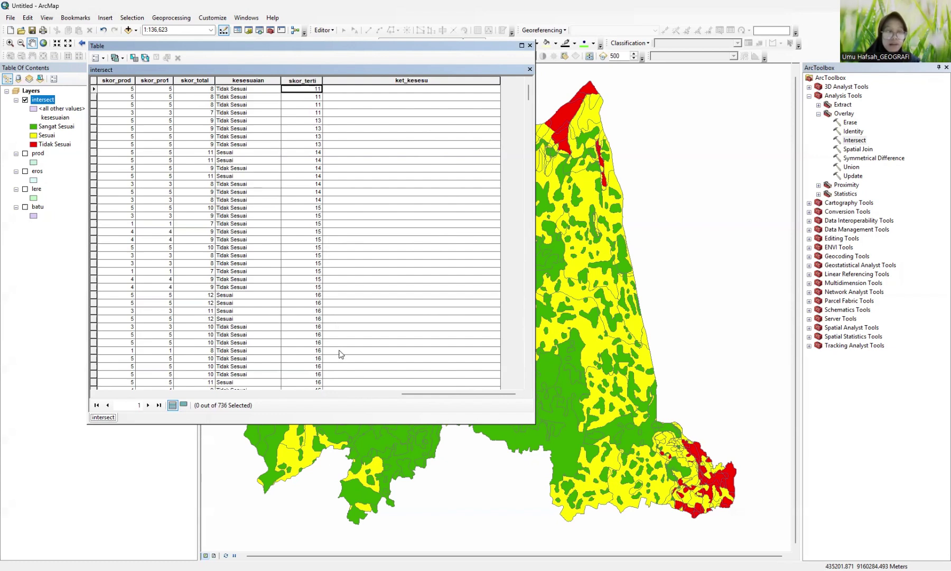
scroll(339, 354, down, 7)
scroll(339, 354, down, 2)
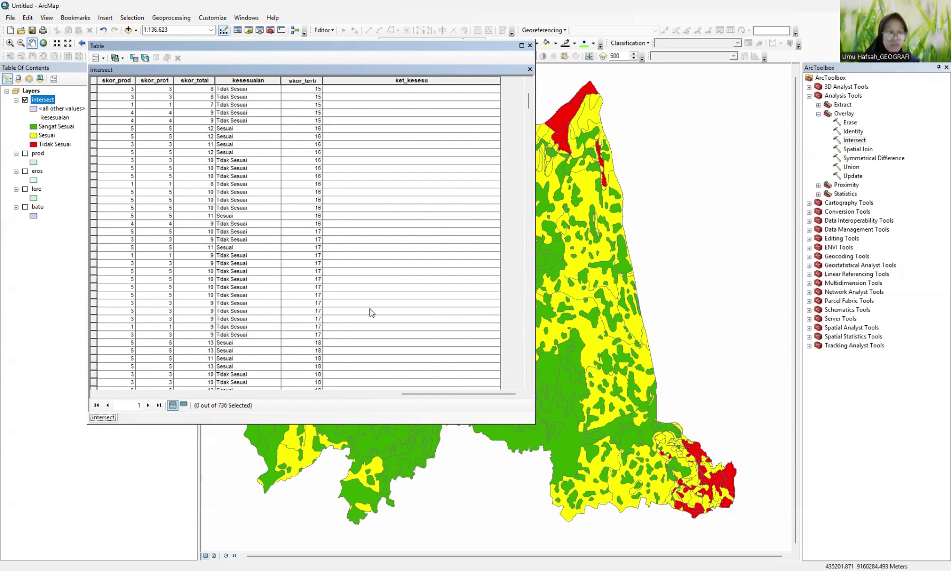
scroll(391, 194, down, 2)
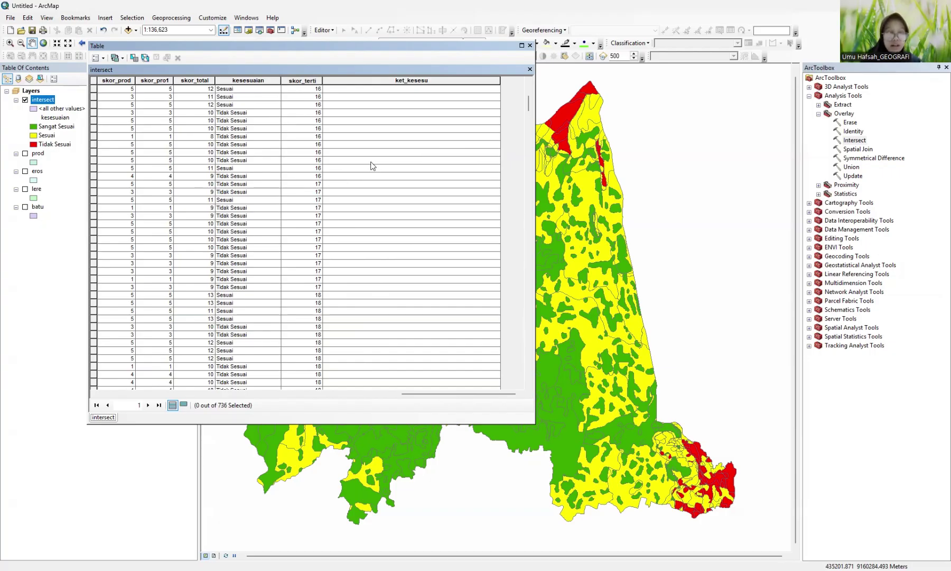
click(405, 230)
click(404, 271)
click(429, 223)
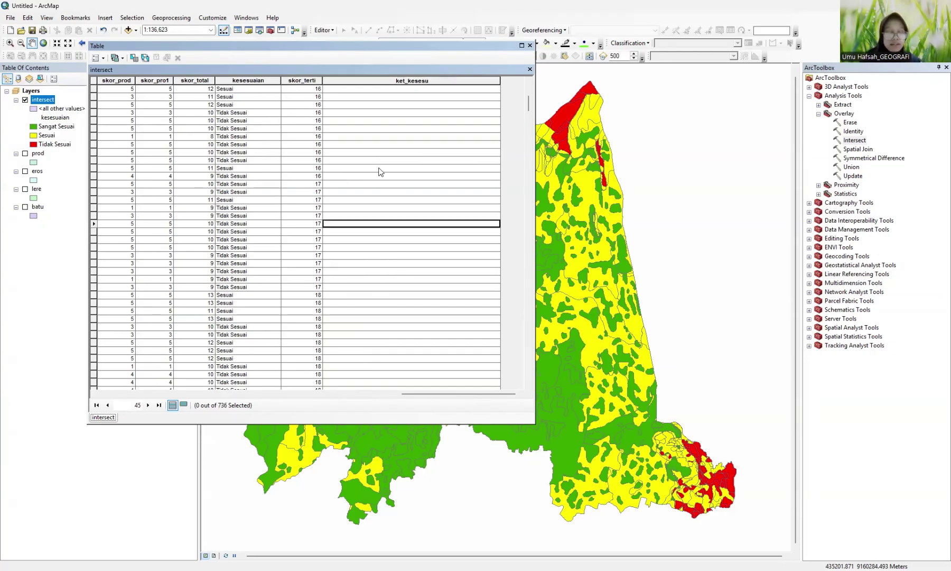
scroll(412, 180, up, 9)
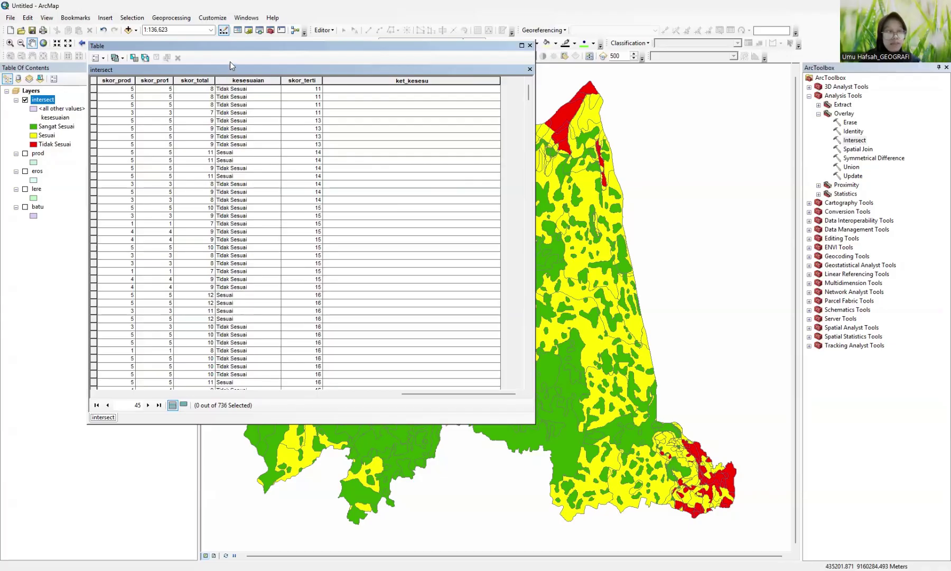
Step: Begin a Select by Attributes query on the intersect table with the condition "skor_terti" >=10
click(96, 59)
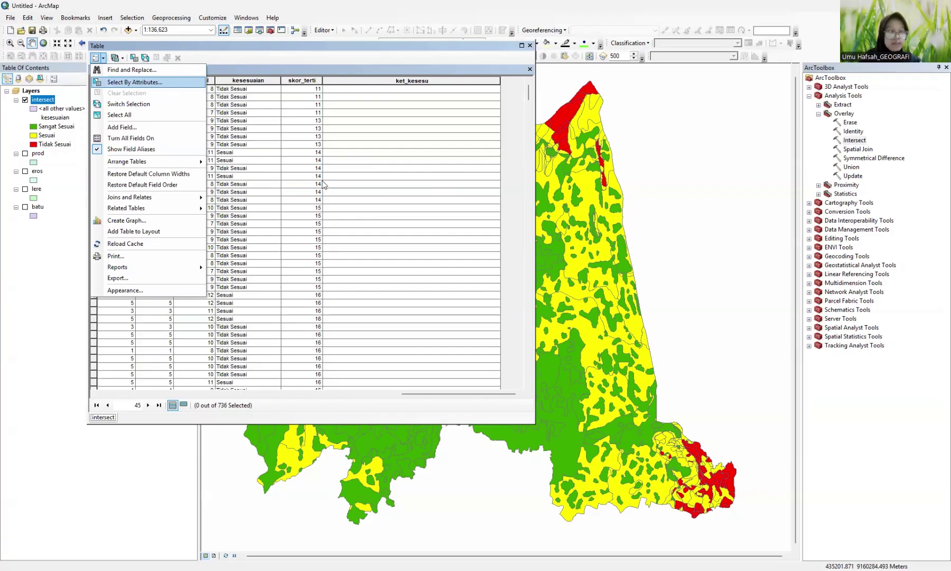
click(139, 83)
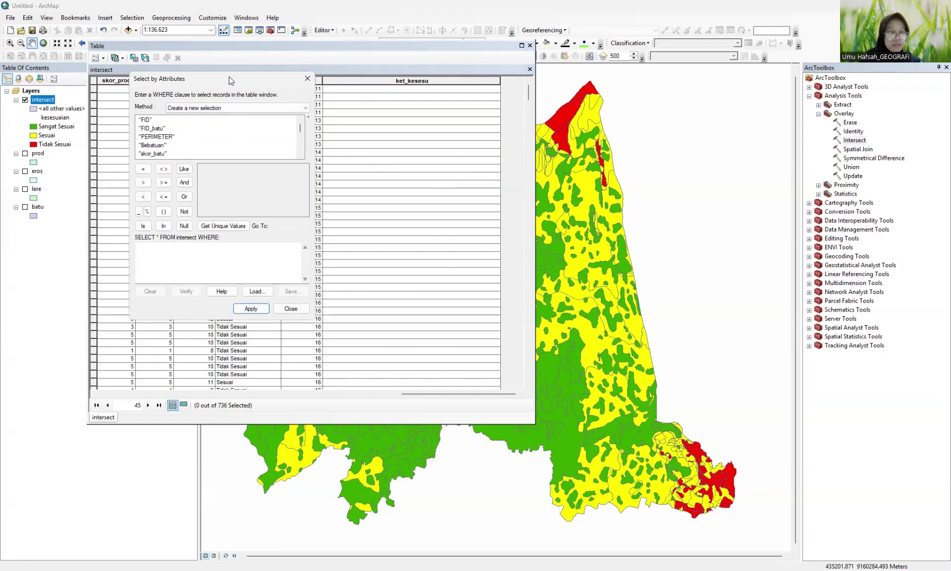
drag(229, 79, 233, 119)
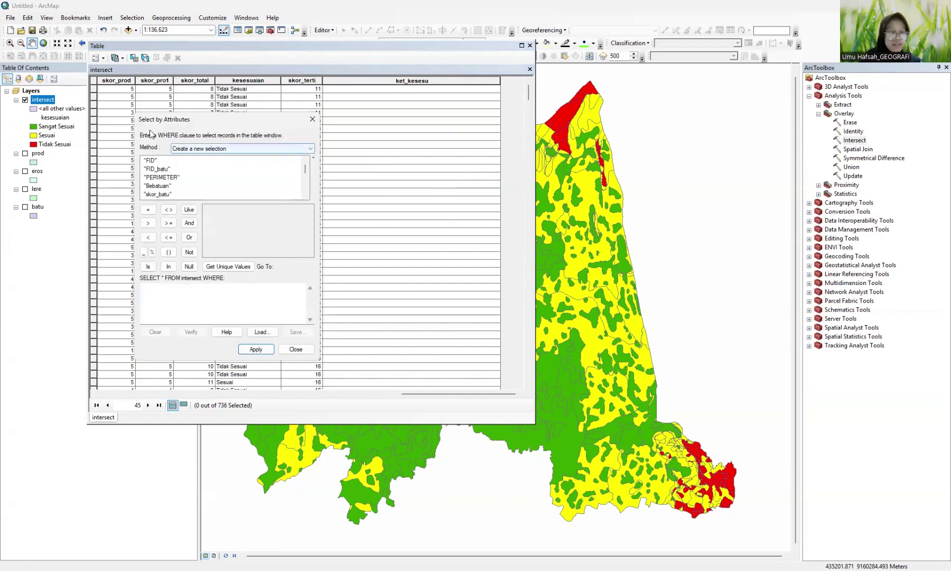
drag(169, 117, 126, 104)
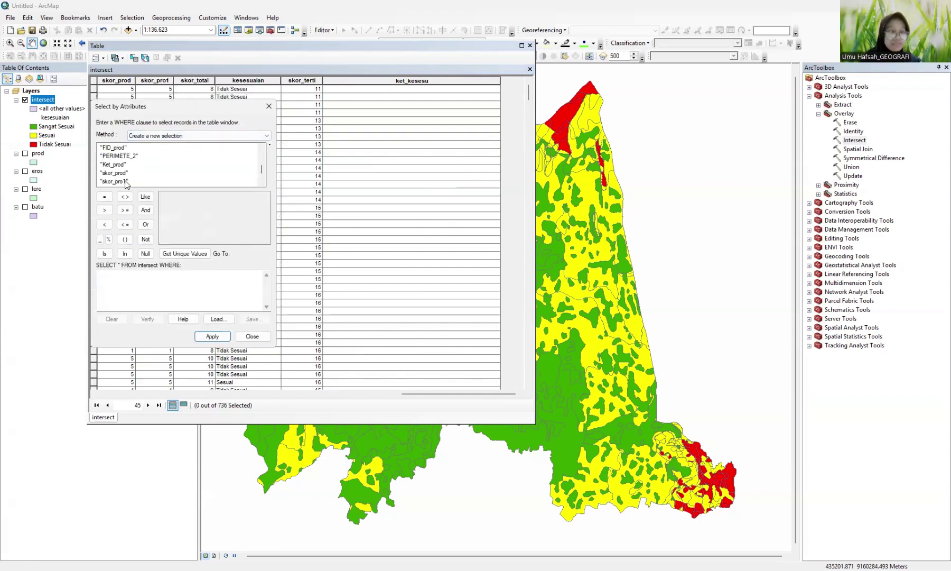
scroll(121, 174, down, 5)
double_click(121, 174)
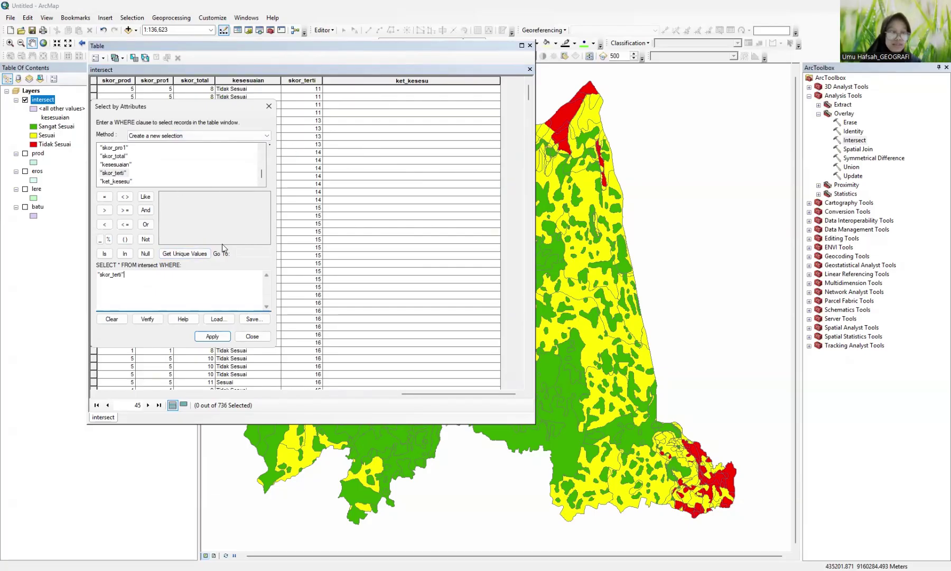
click(124, 212)
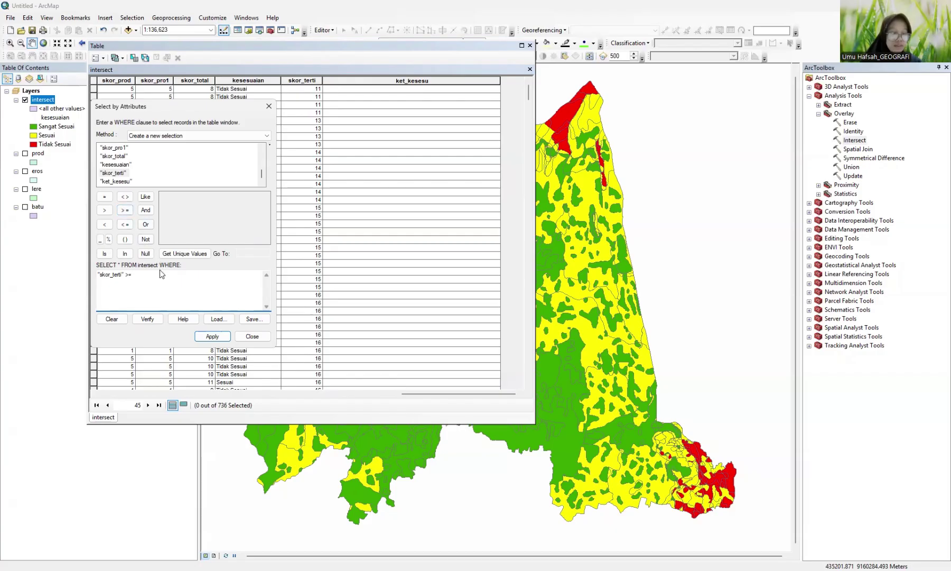
text(10)
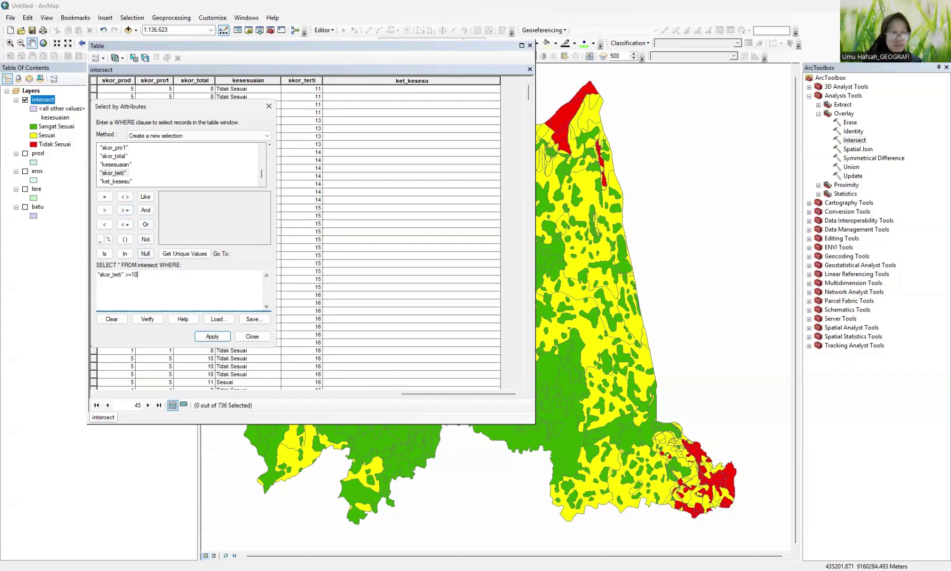
Step: Extend the query with AND "skor_terti" <=17, apply it as a new selection and check the selected rows
click(146, 211)
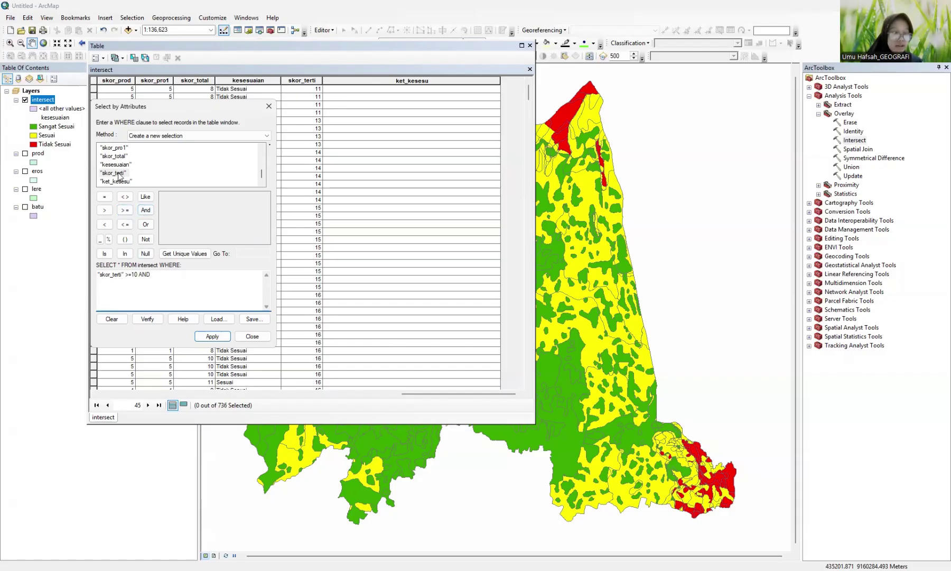
double_click(119, 174)
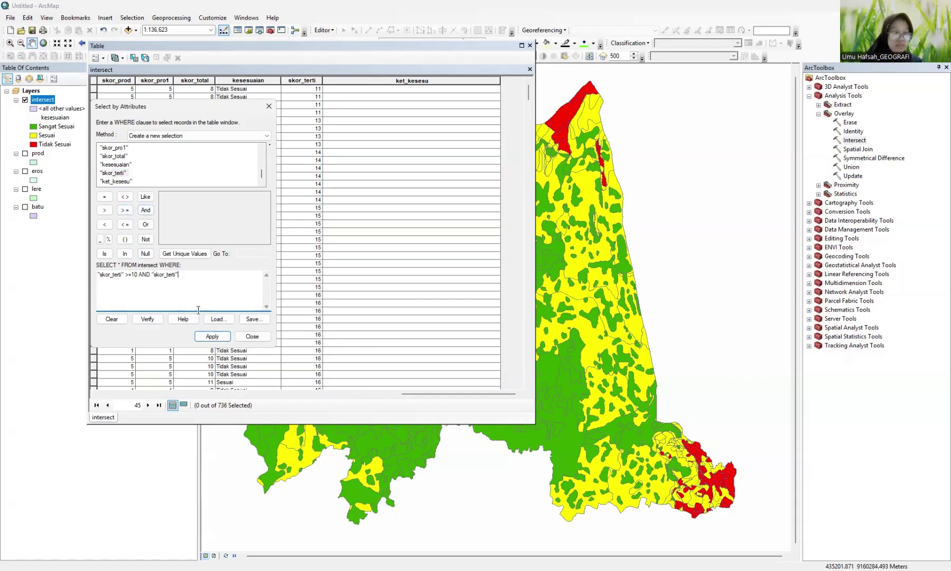
click(126, 224)
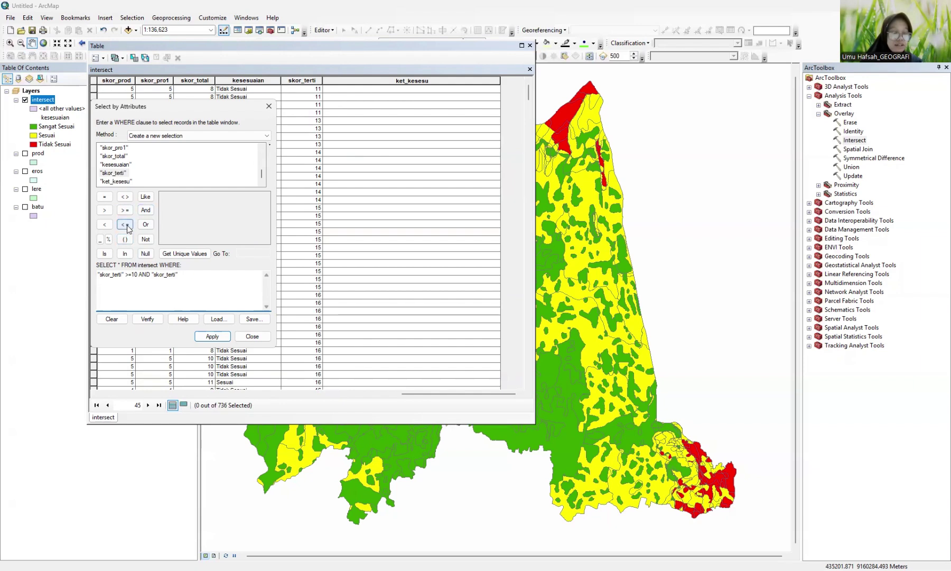
text(17)
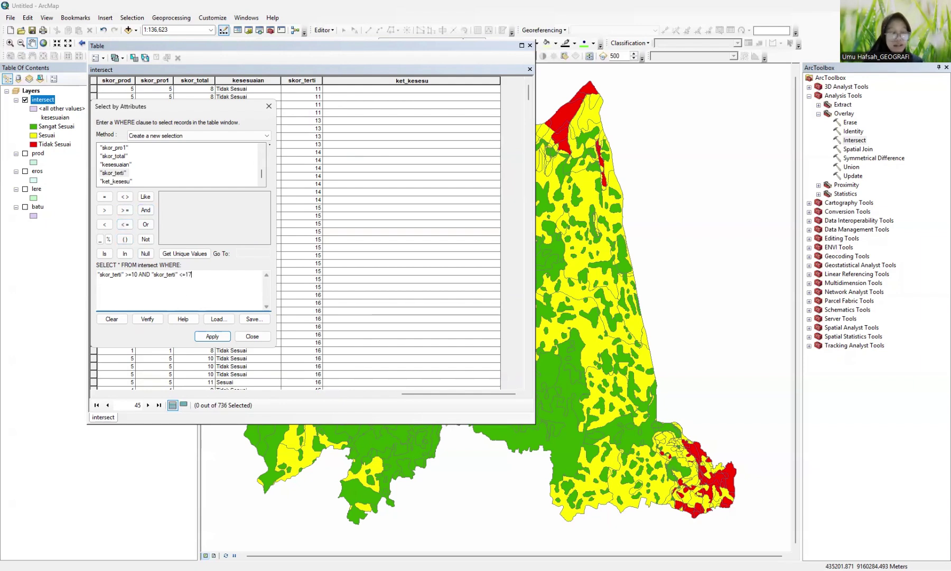
click(211, 336)
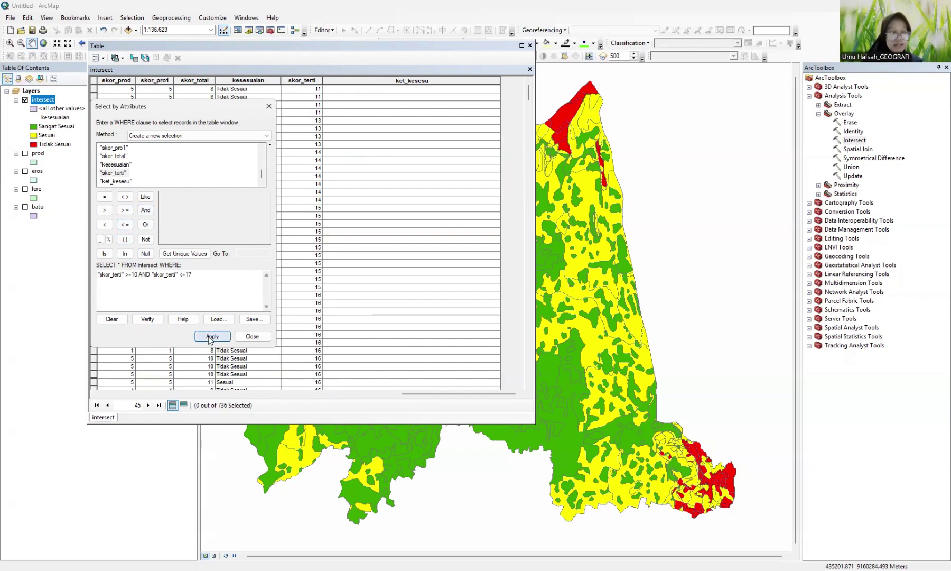
scroll(358, 216, up, 12)
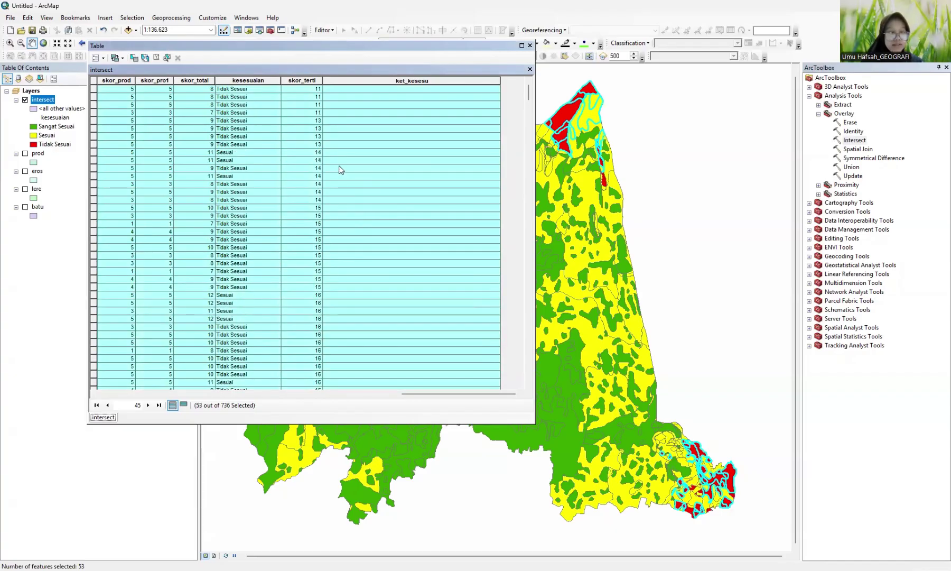
scroll(341, 169, down, 9)
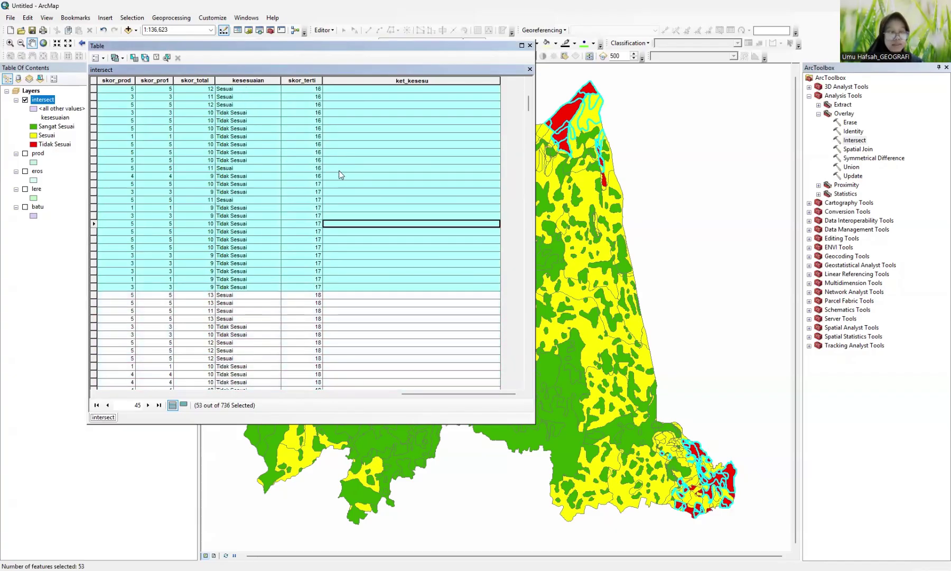
Step: Fill ket_kesesu with "Tidak Sesuai" for the selected rows using the Field Calculator, replacing the leftover score expression
click(413, 78)
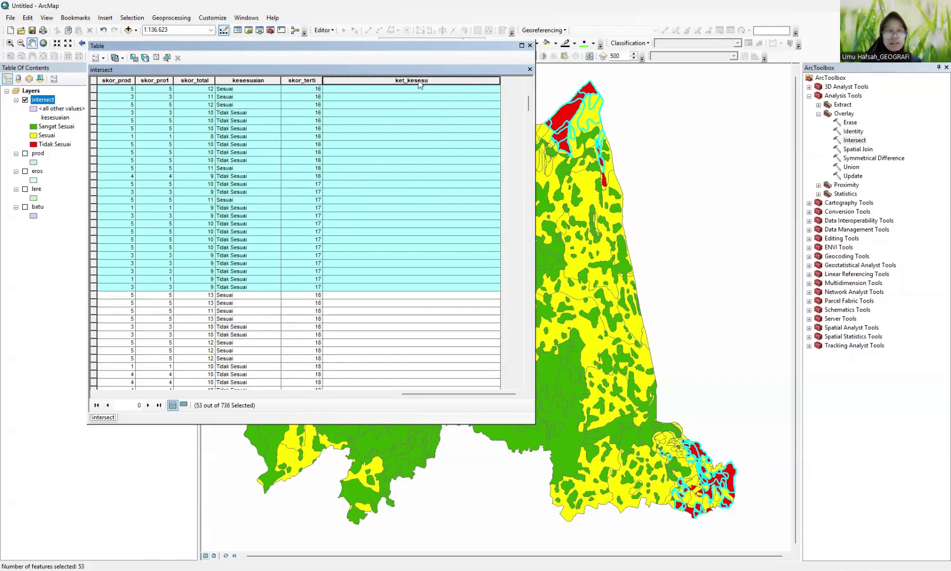
right_click(419, 81)
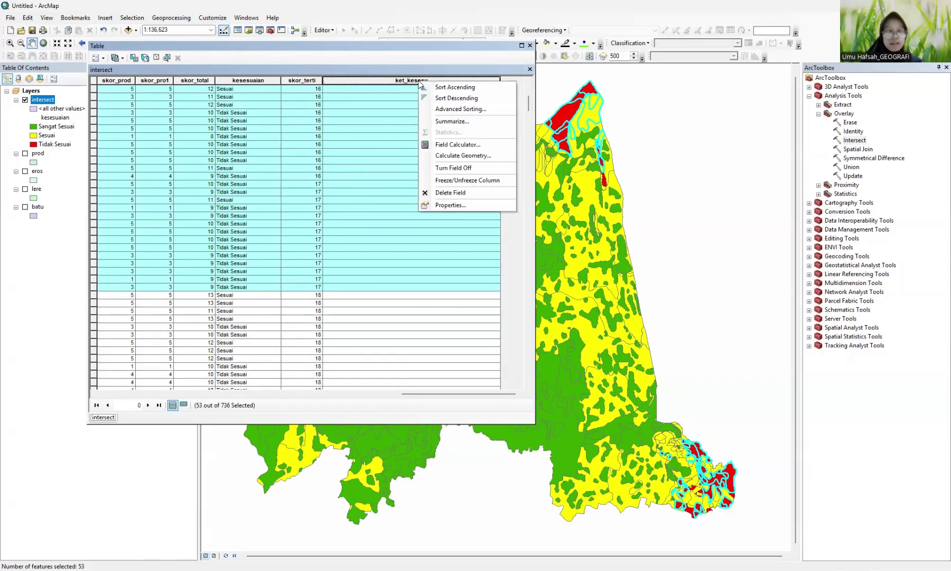
click(442, 144)
drag(510, 302, 428, 302)
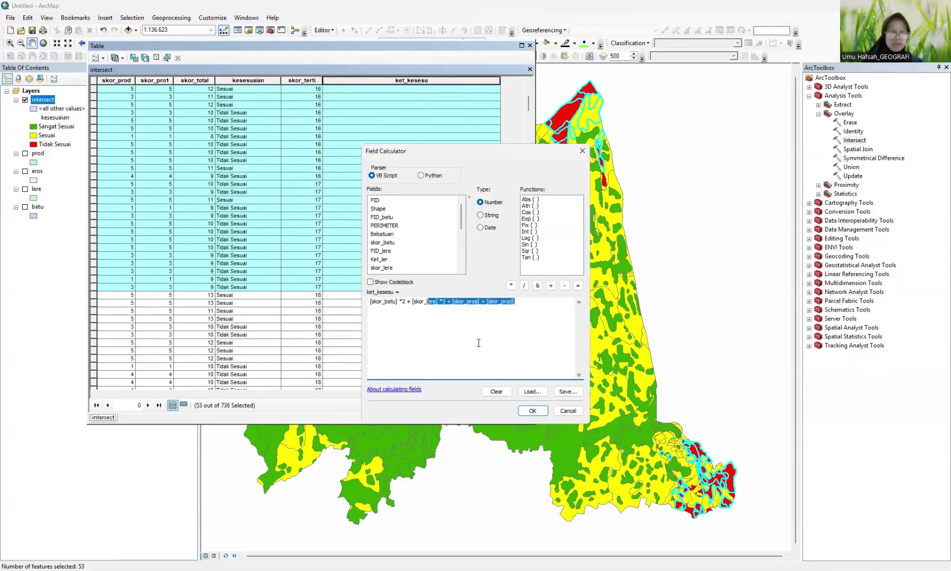
click(494, 391)
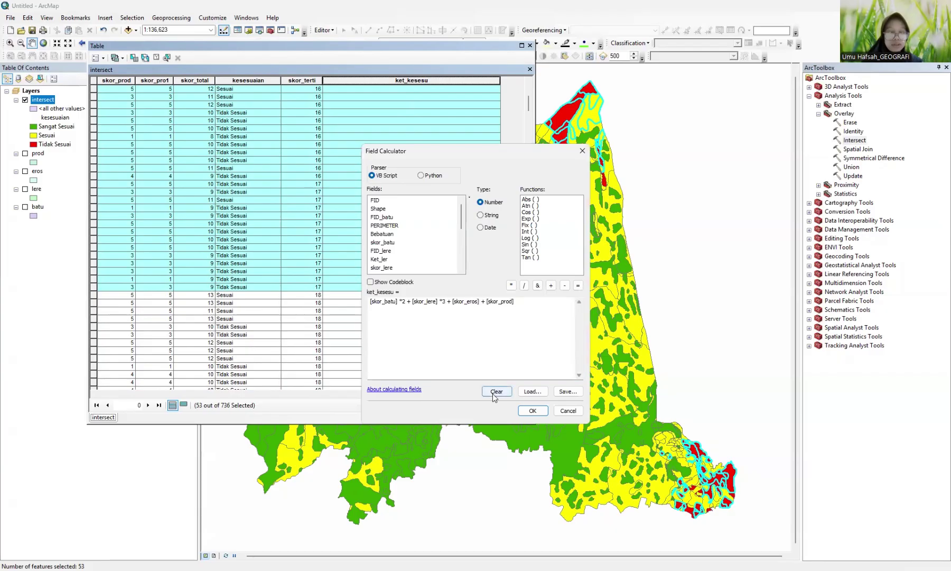
click(401, 316)
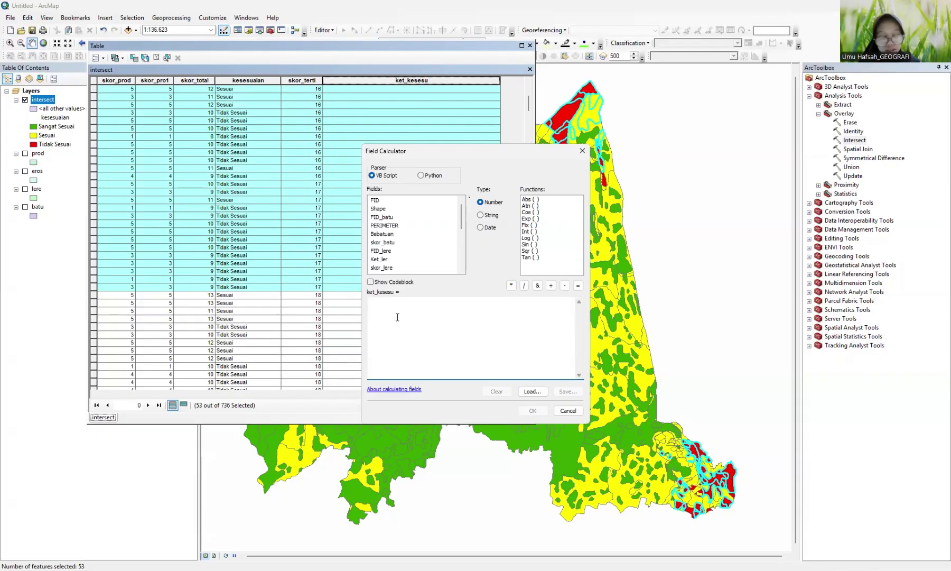
text("T)
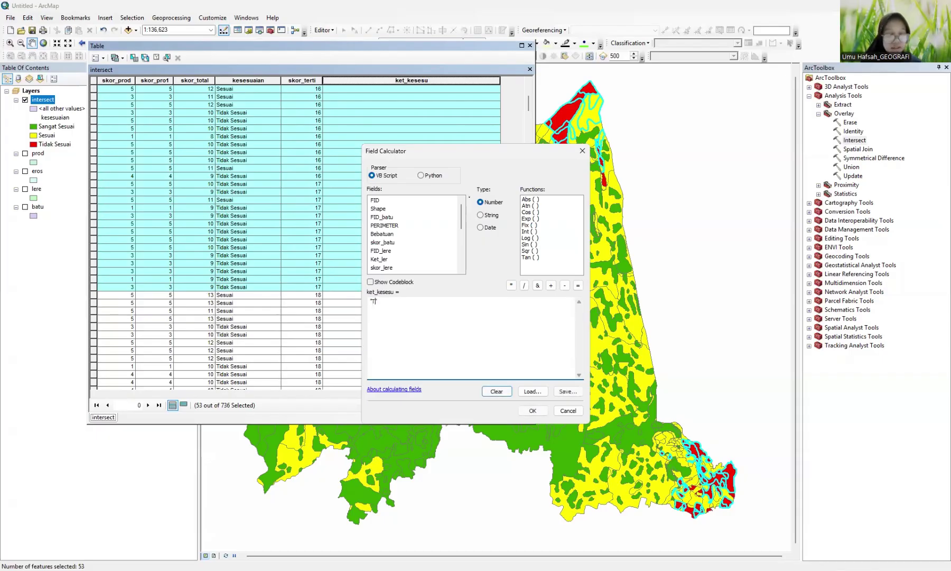
text(idak Sesuai")
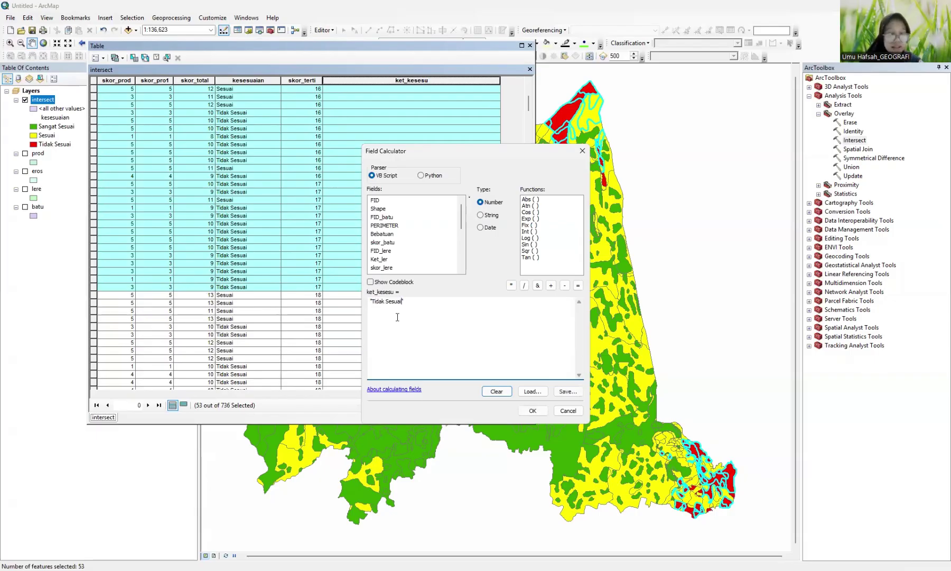
click(533, 411)
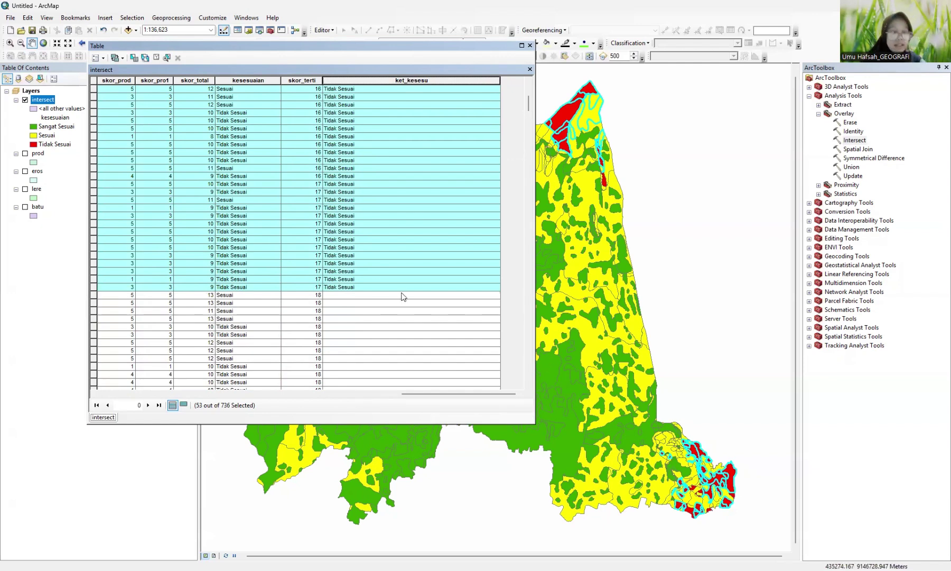
Step: Clear the selection, then select the intersect rows matching "skor_terti" >=17 AND "skor_terti" <=24
click(99, 59)
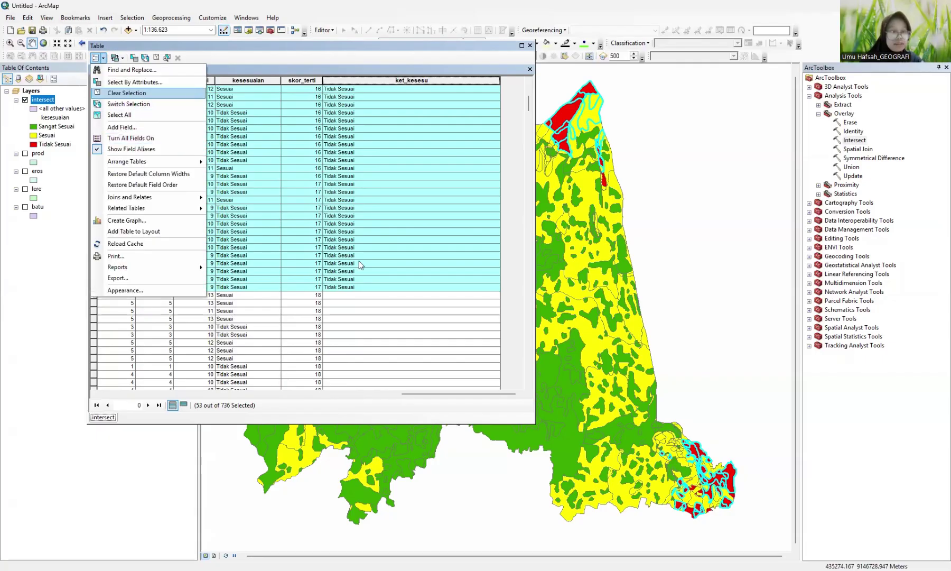
click(146, 94)
click(98, 58)
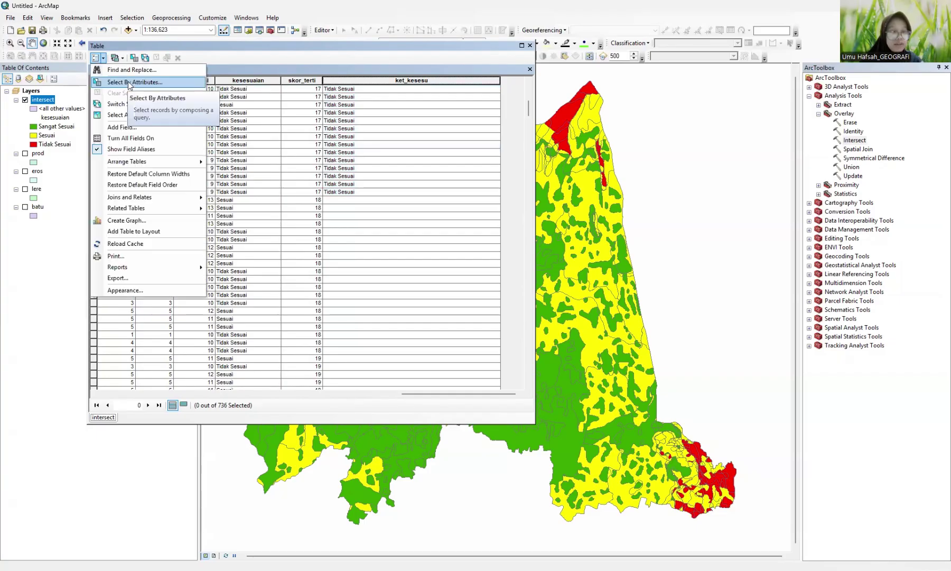
click(130, 83)
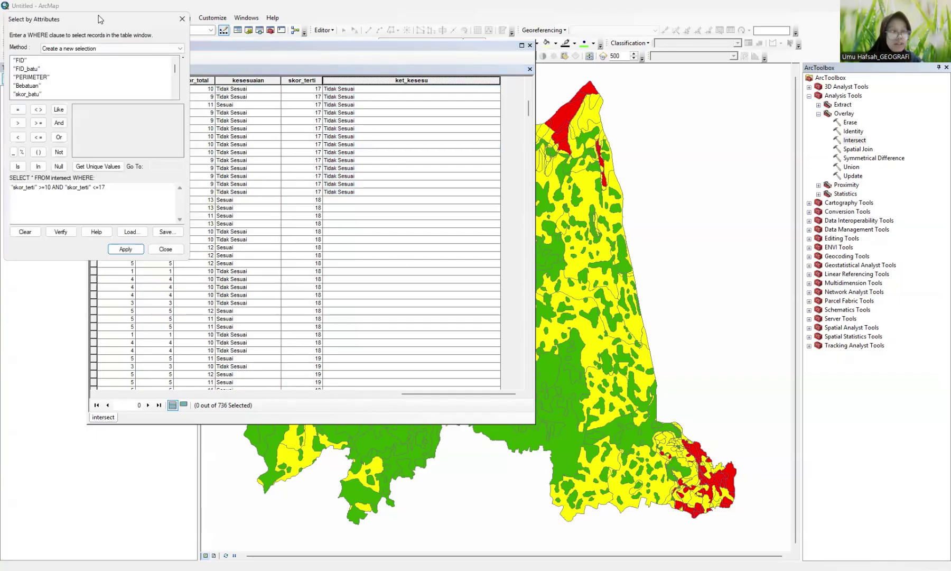
drag(100, 20, 267, 104)
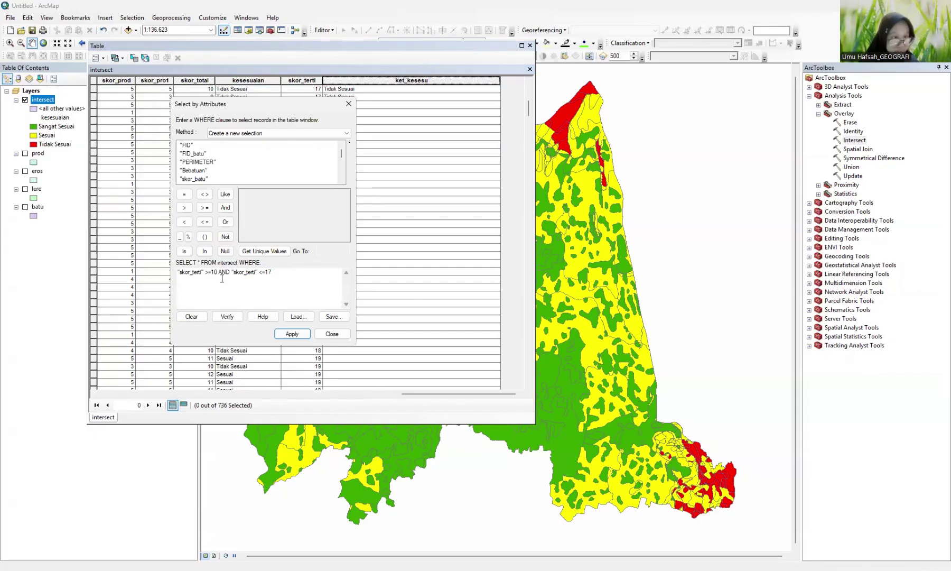
click(216, 272)
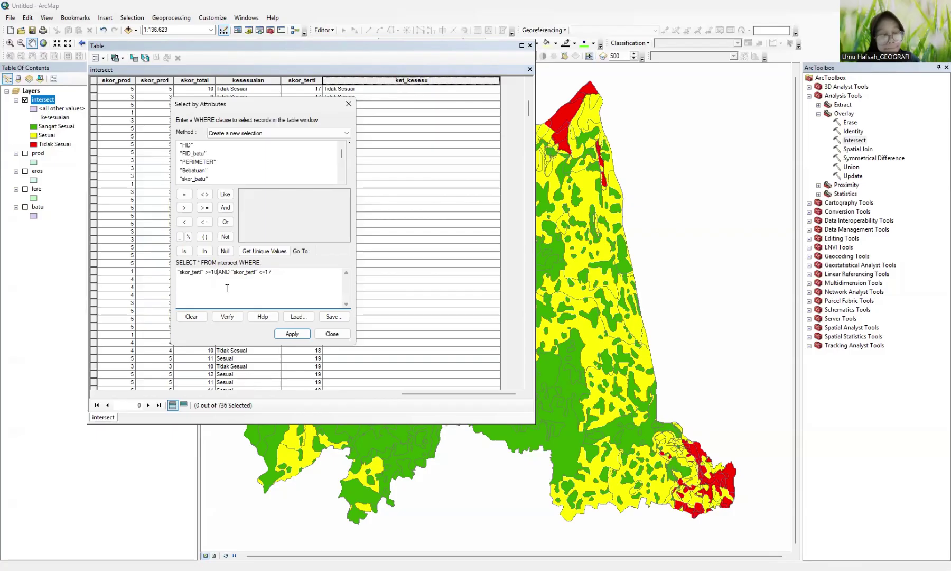
key(BackSpace)
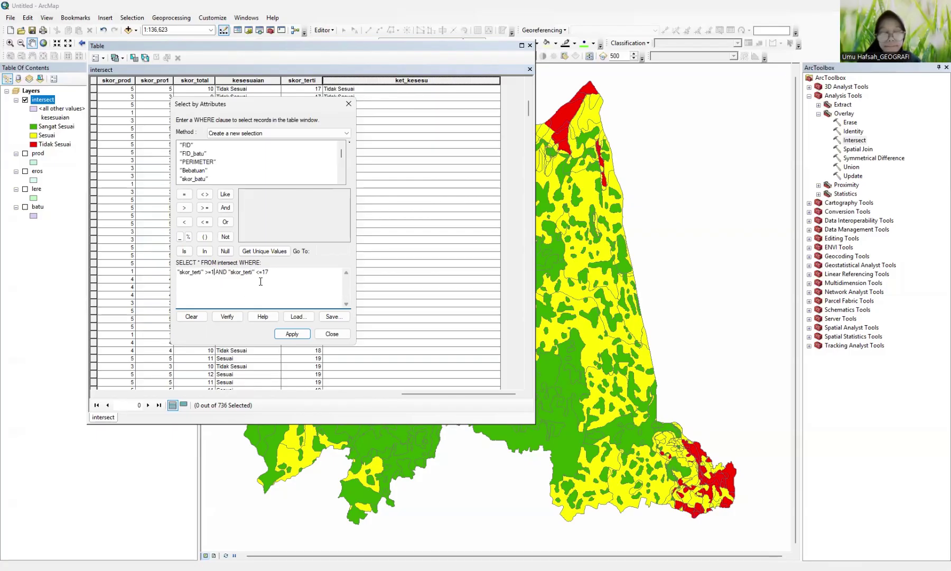
text(7)
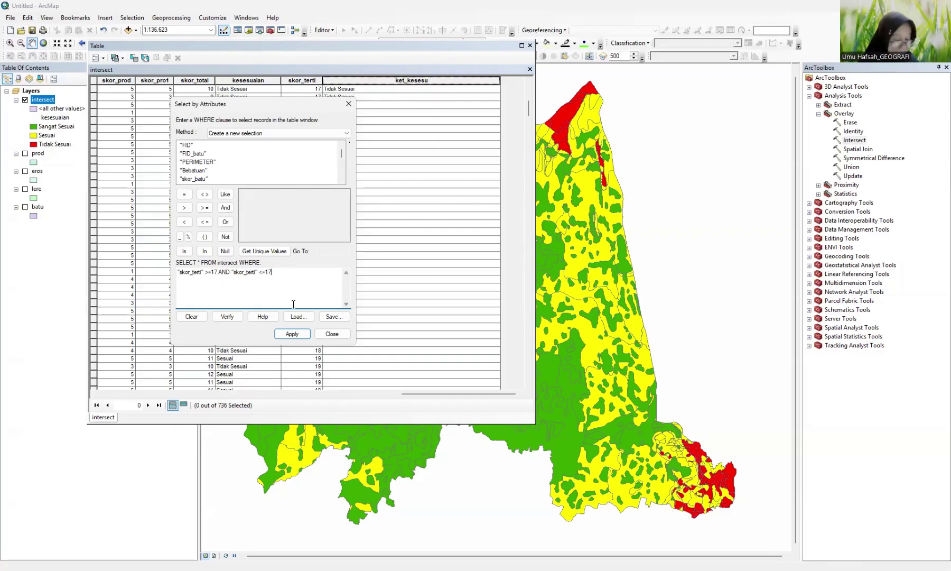
click(293, 334)
Step: Correct the query's lower limit to "skor_terti" >=18, reapply it and check the upper end of the selected rows
click(98, 58)
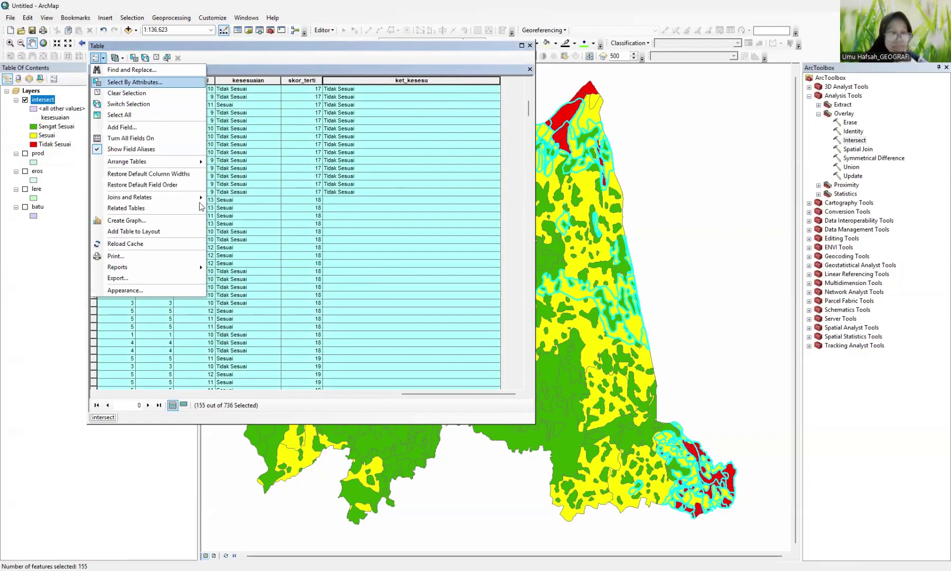
click(138, 83)
click(53, 188)
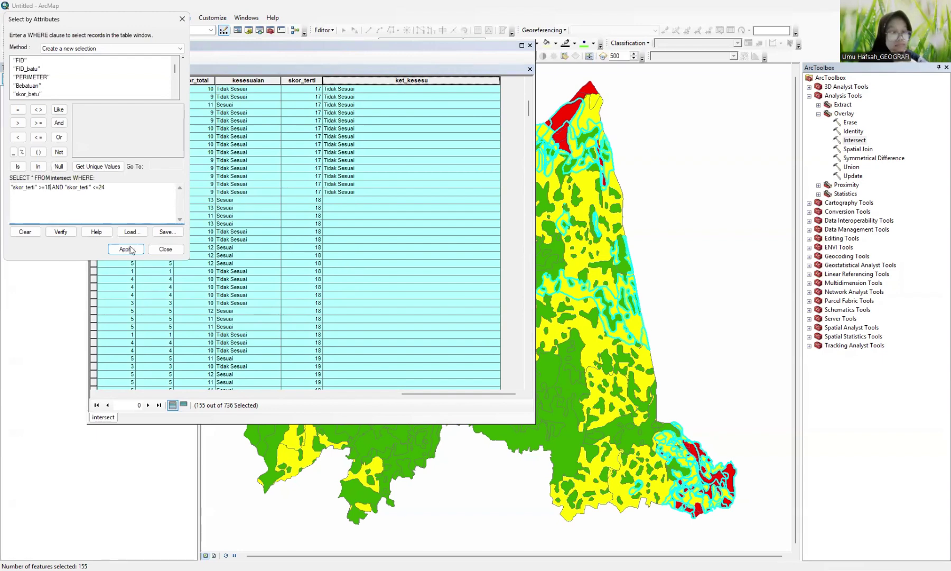
click(125, 249)
click(351, 270)
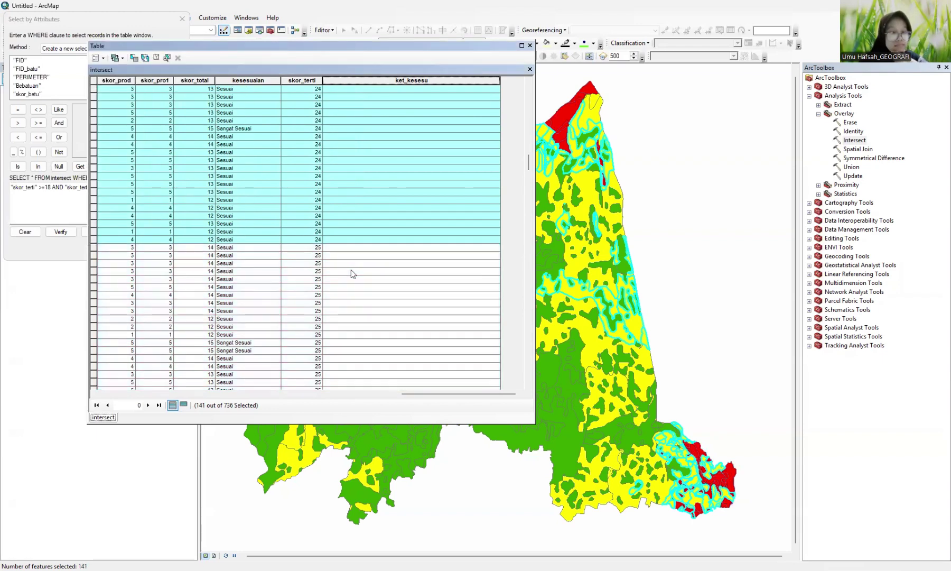
Step: Fill ket_kesesu with "Sesuai" for the selected rows using the Field Calculator
right_click(408, 80)
click(449, 146)
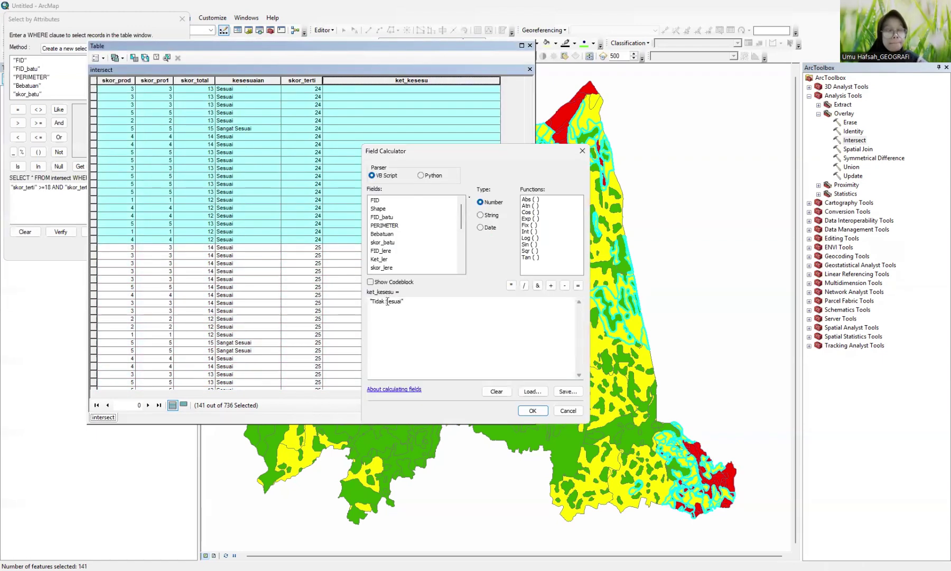
click(387, 302)
key(BackSpace)
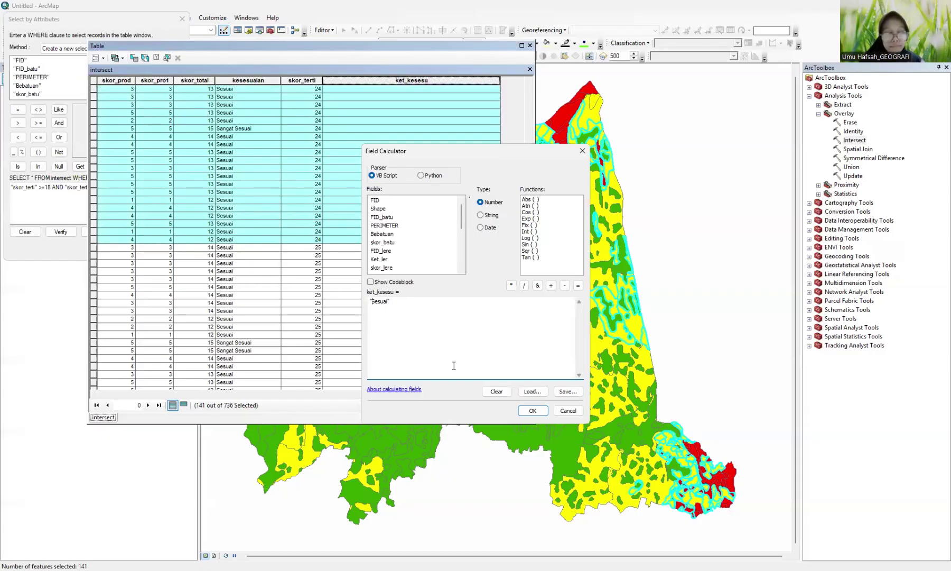
click(533, 411)
Step: Clear the selection and apply a new attribute query with "skor_terti" >=15 AND "skor_terti" <=30
click(96, 57)
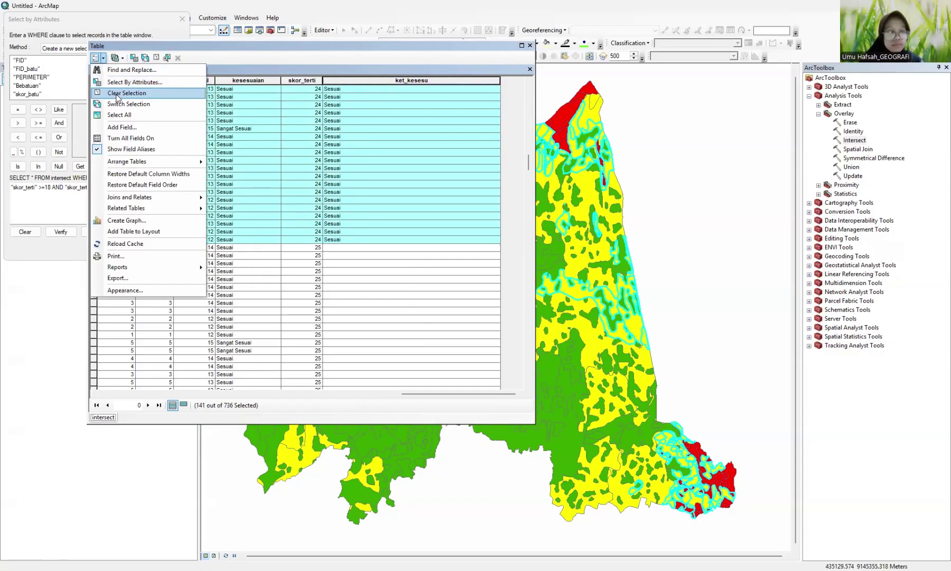
click(121, 93)
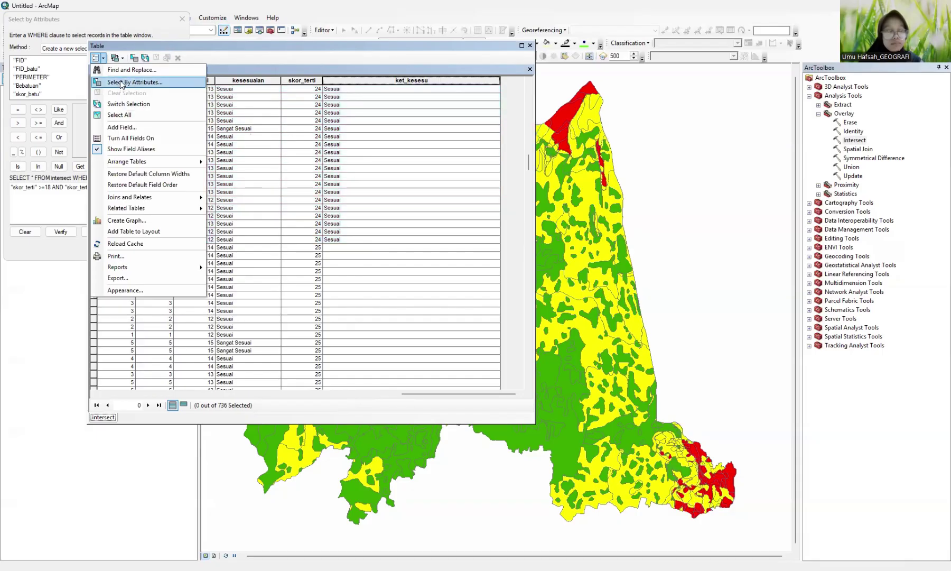
click(52, 188)
key(BackSpace)
text(5)
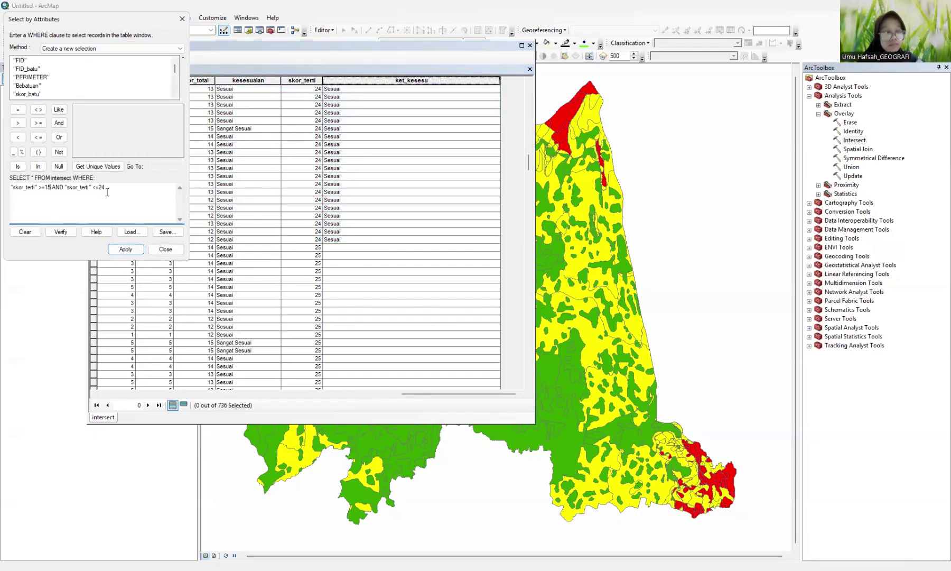
click(111, 205)
key(BackSpace)
key(BackSpace)
text(30)
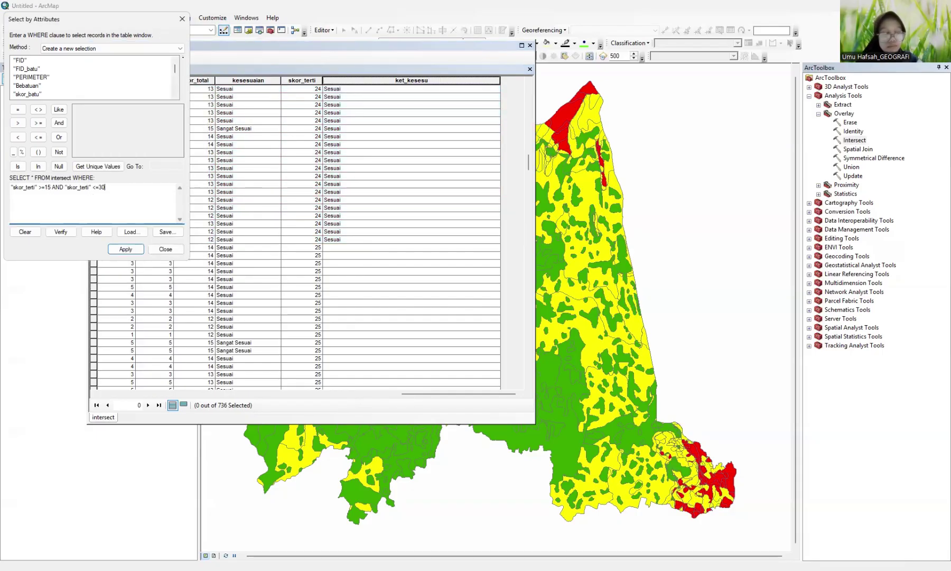
click(126, 249)
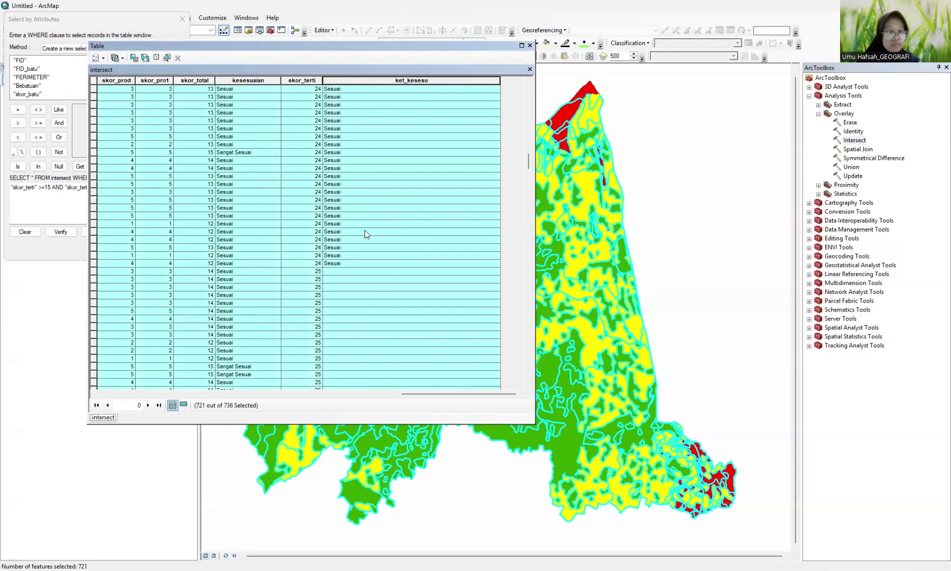
Step: Correct the query's lower limit to "skor_terti" >=25 and reapply the selection
click(96, 57)
click(144, 85)
click(50, 187)
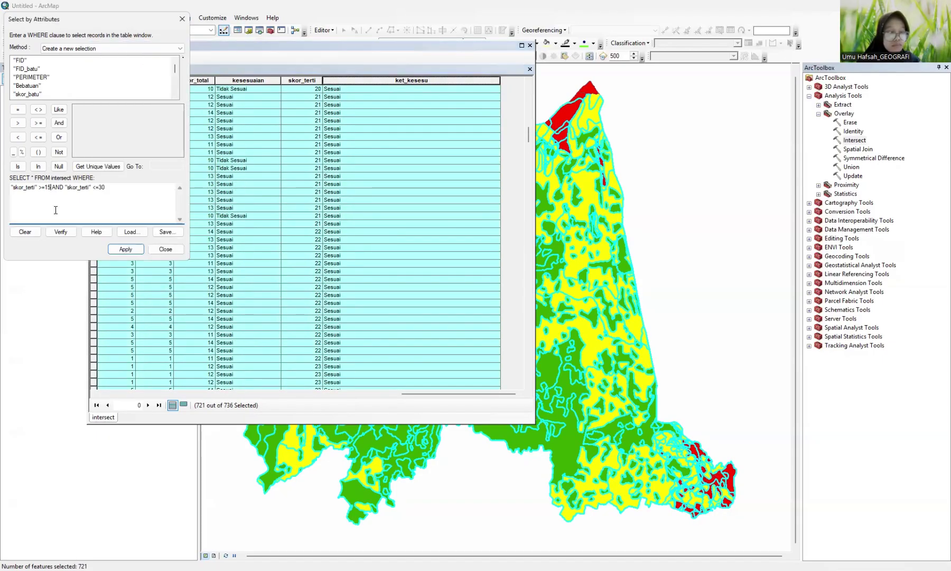
key(BackSpace)
key(BackSpace)
text(25)
click(126, 249)
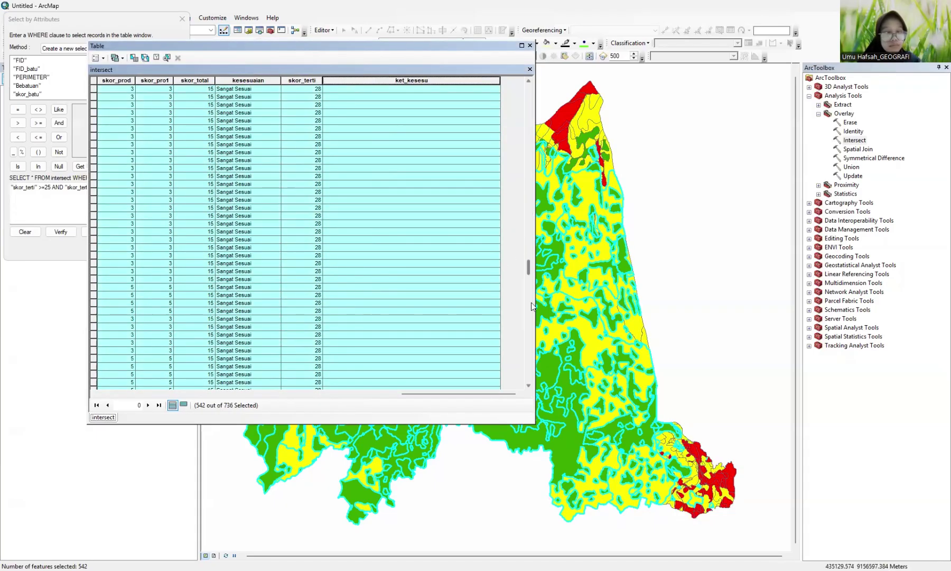
Step: Fill ket_kesesu with "Sangat Sesuai" for the selected rows using the Field Calculator
right_click(396, 81)
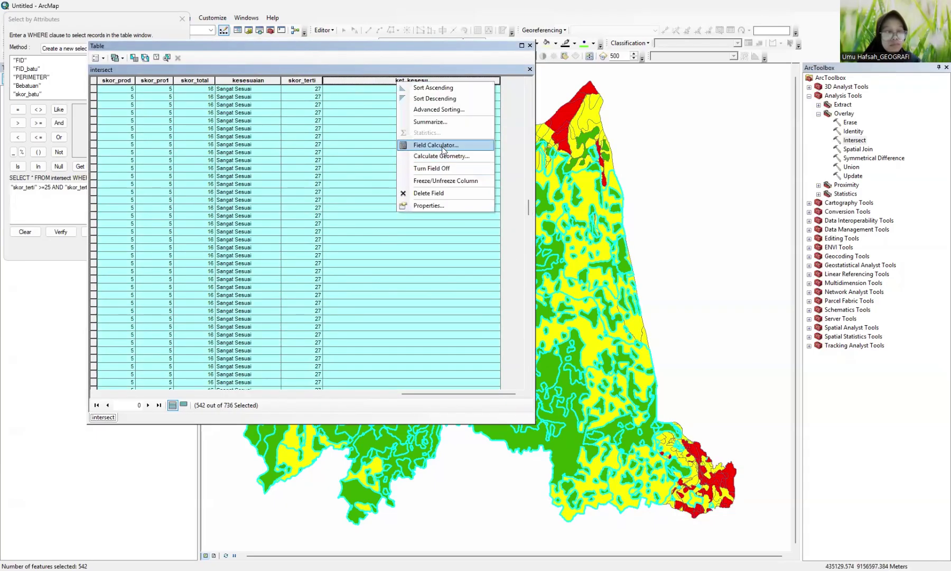
click(445, 150)
click(372, 301)
text(Sangat Sesuai")
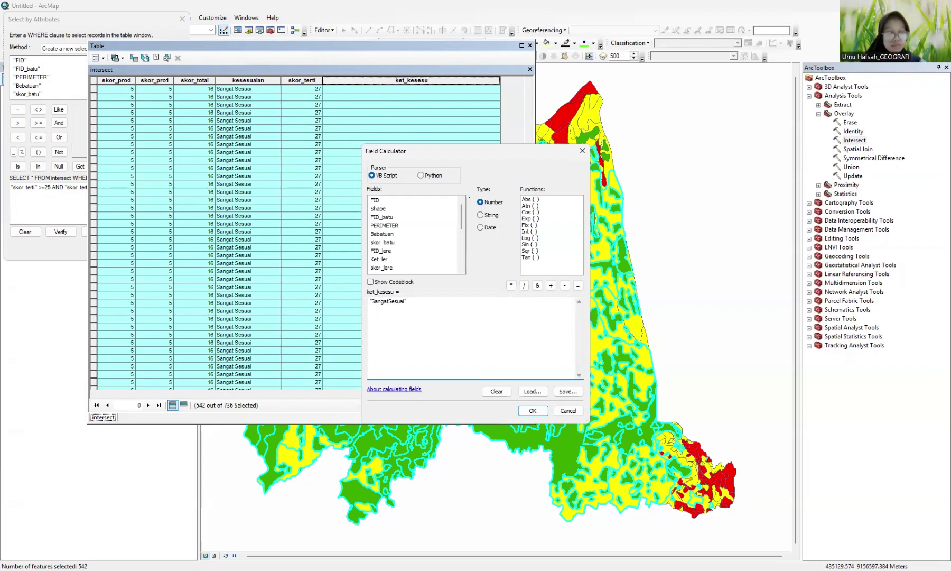
click(528, 412)
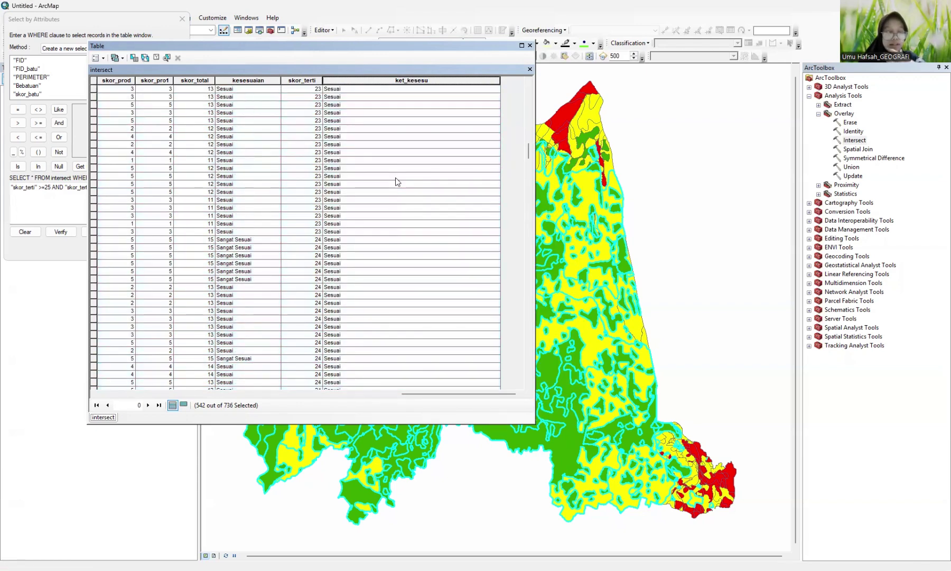
Step: Check the ket_kesesu classes around the skor_terti 24 to 25 boundary, then clear the selection and close the attribute table
scroll(398, 182, down, 10)
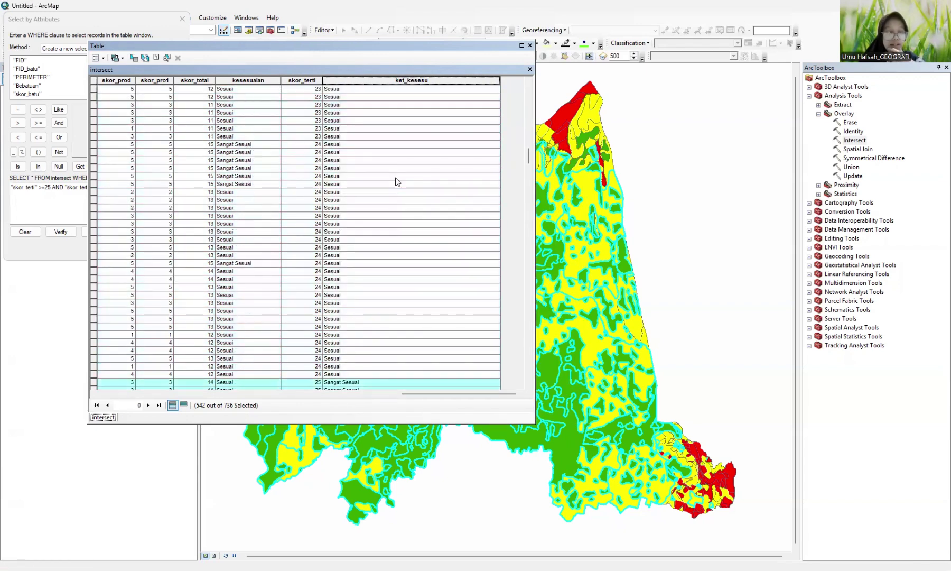
click(98, 58)
key(Escape)
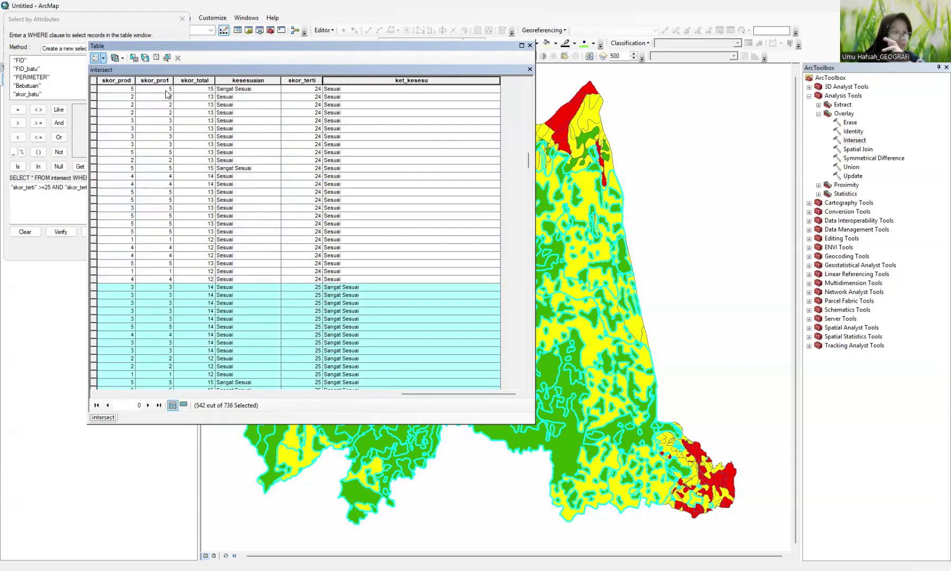
click(388, 255)
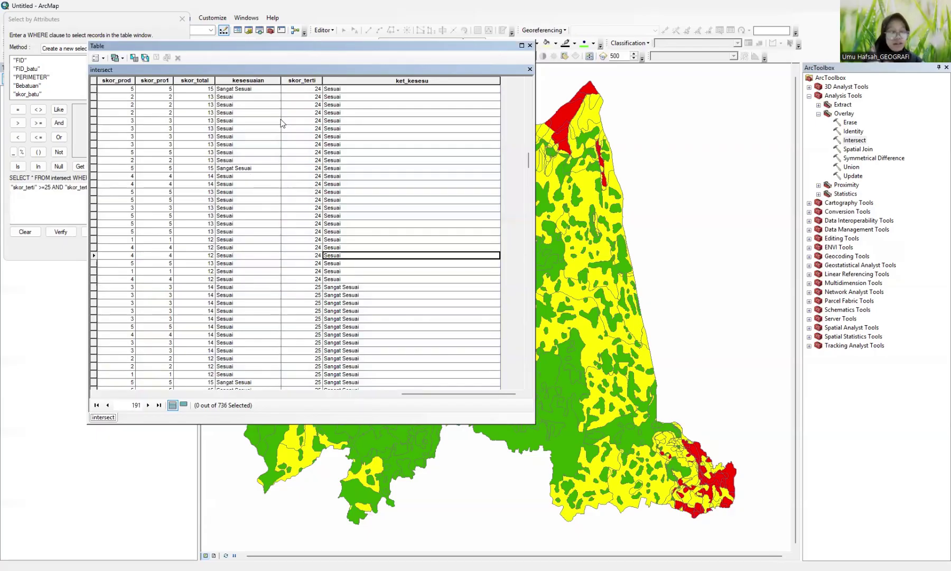
click(530, 46)
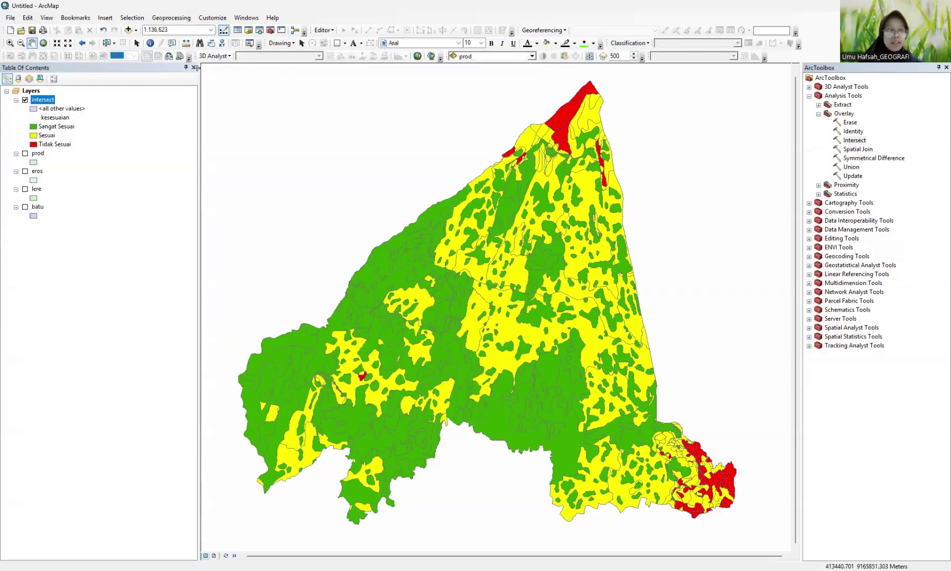
Step: Start a Dissolve with the intersect layer as the input features
click(176, 20)
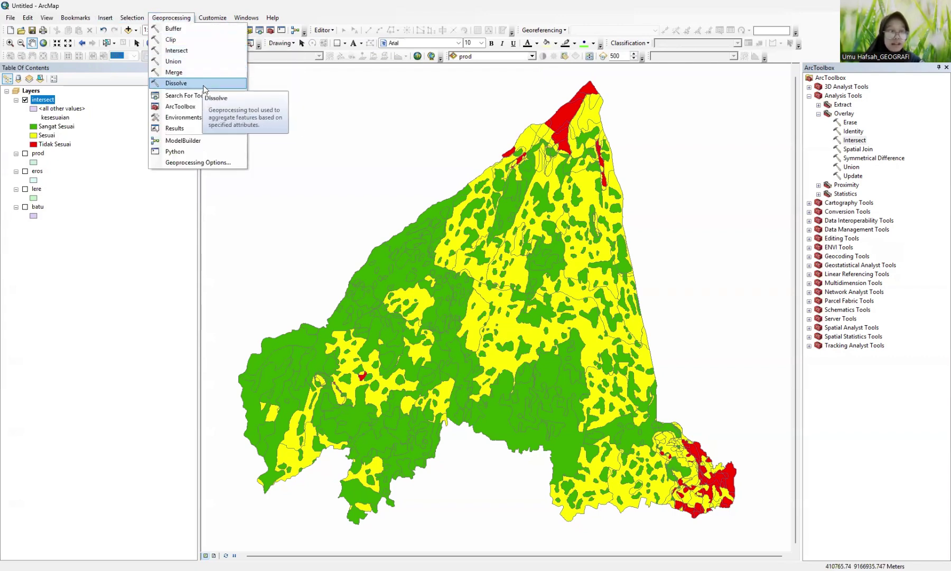
click(205, 84)
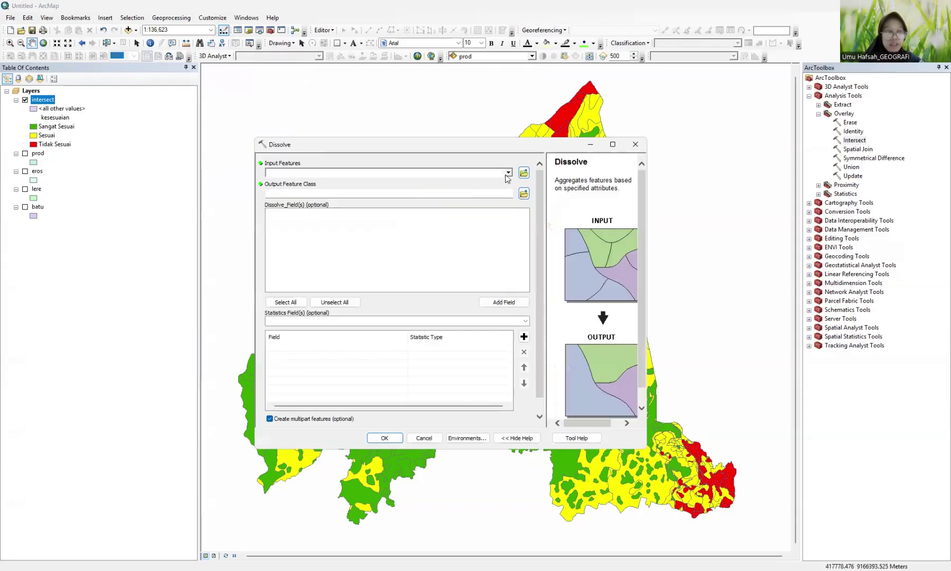
click(506, 173)
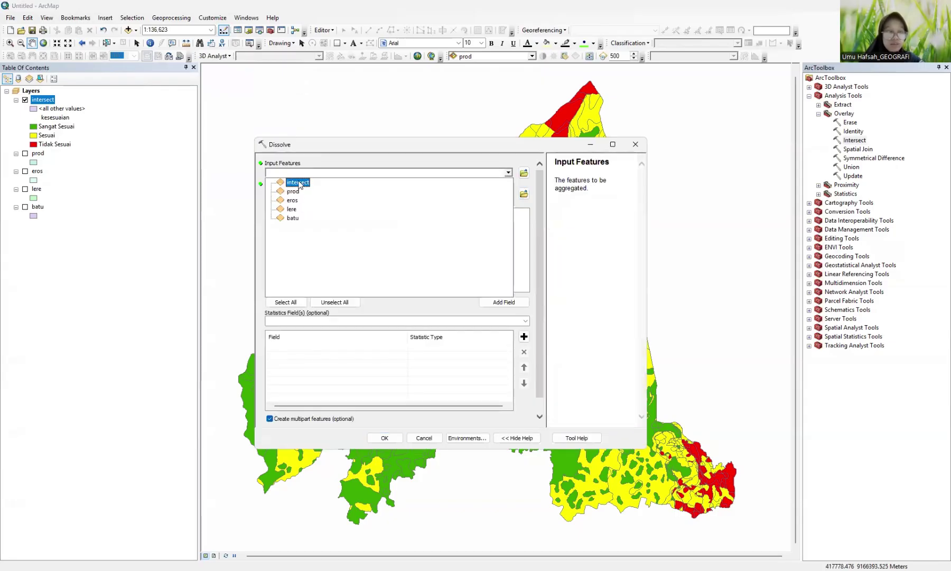
click(299, 184)
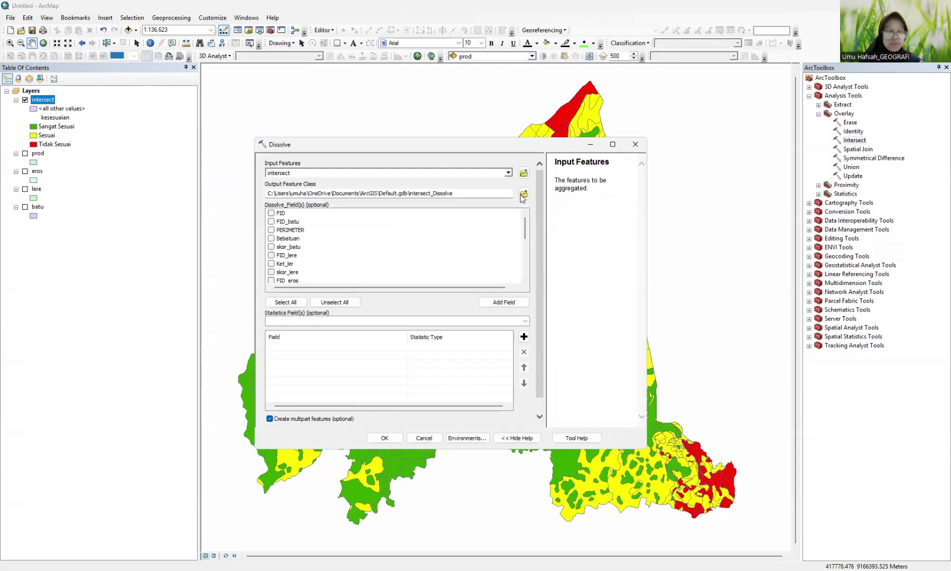
Step: Set the Dissolve output feature class to dissinters in the TEST VIDEO folder
click(523, 194)
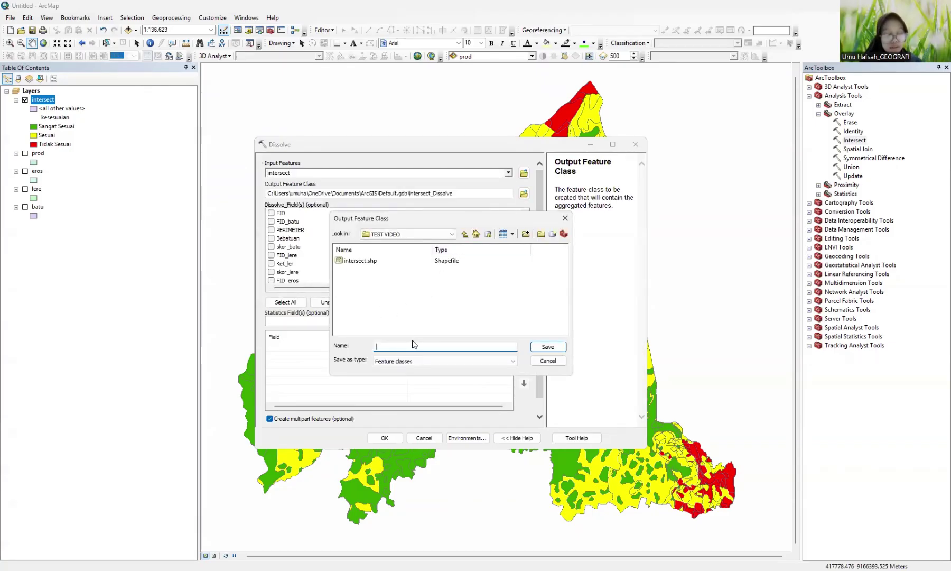
text(d)
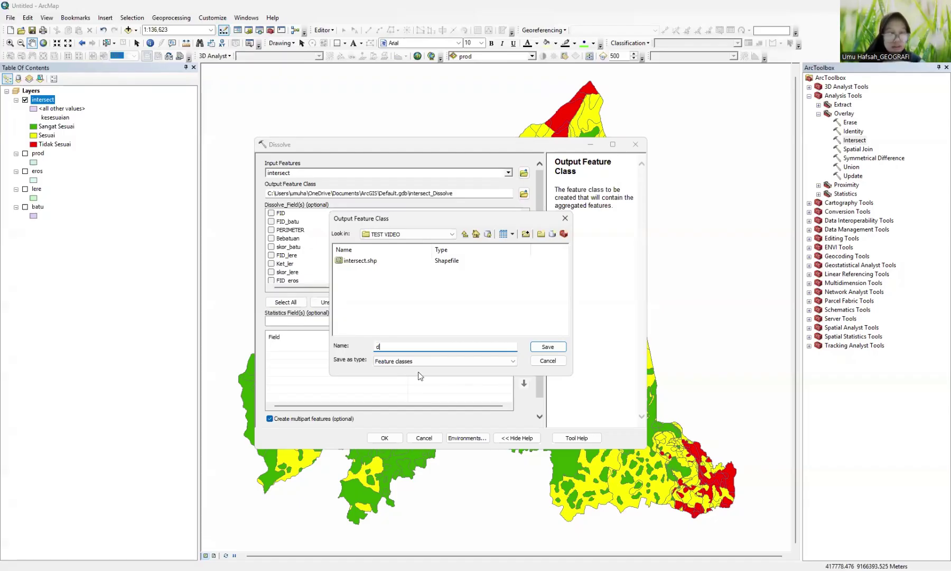
text(issolveinters)
key(BackSpace)
key(BackSpace)
key(BackSpace)
key(BackSpace)
key(BackSpace)
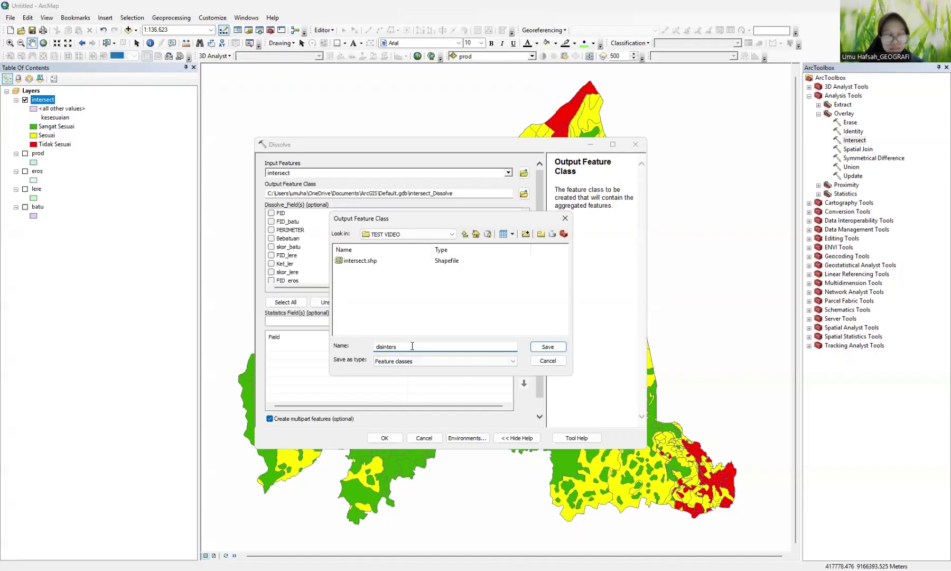
key(Return)
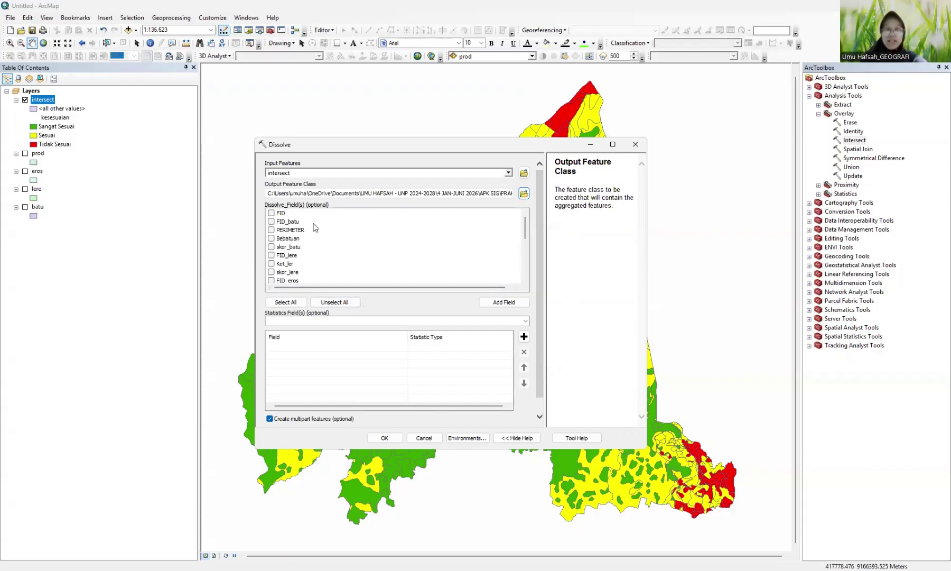
Step: Choose skor_total, kesesuaian, skor_terti and ket_kesesu as the dissolve fields and run the Dissolve
scroll(315, 227, down, 3)
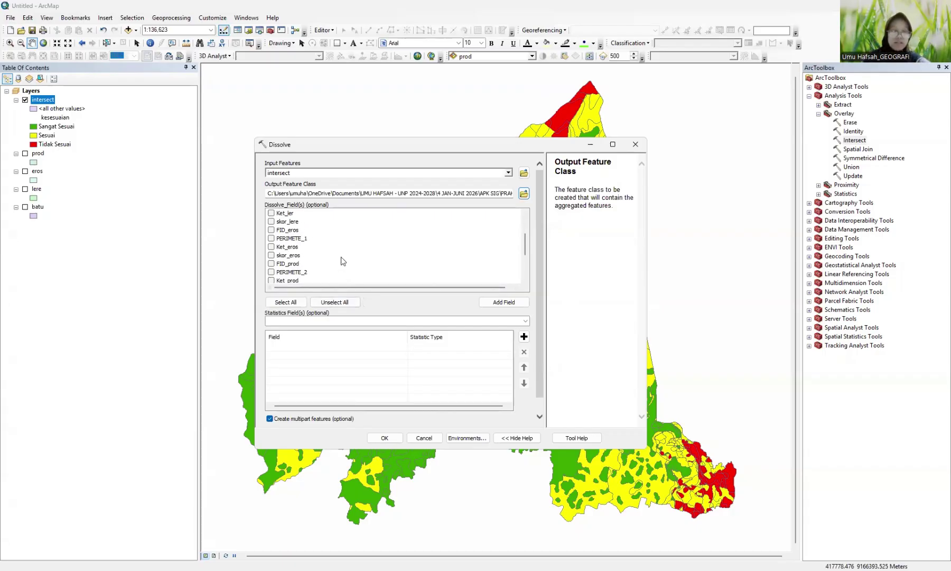
scroll(341, 260, down, 2)
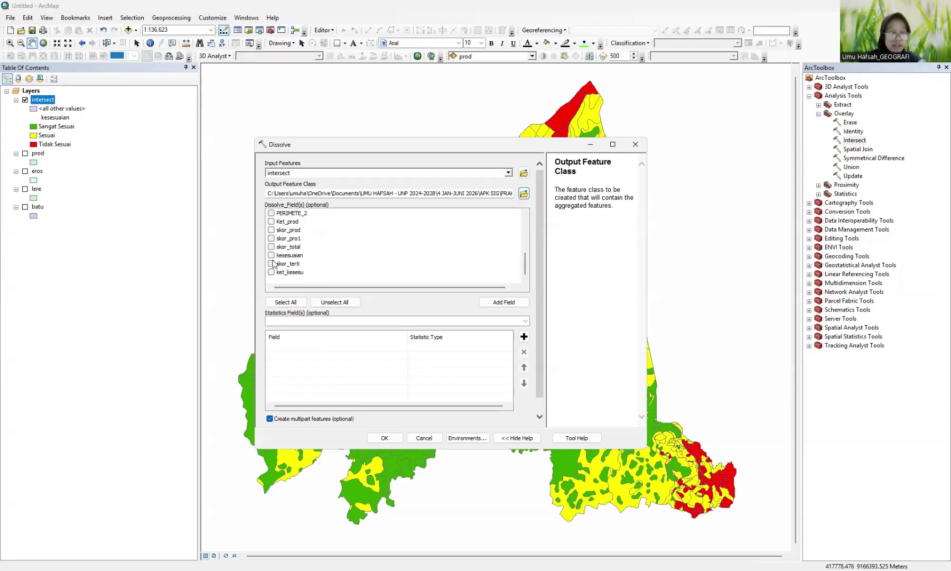
click(272, 255)
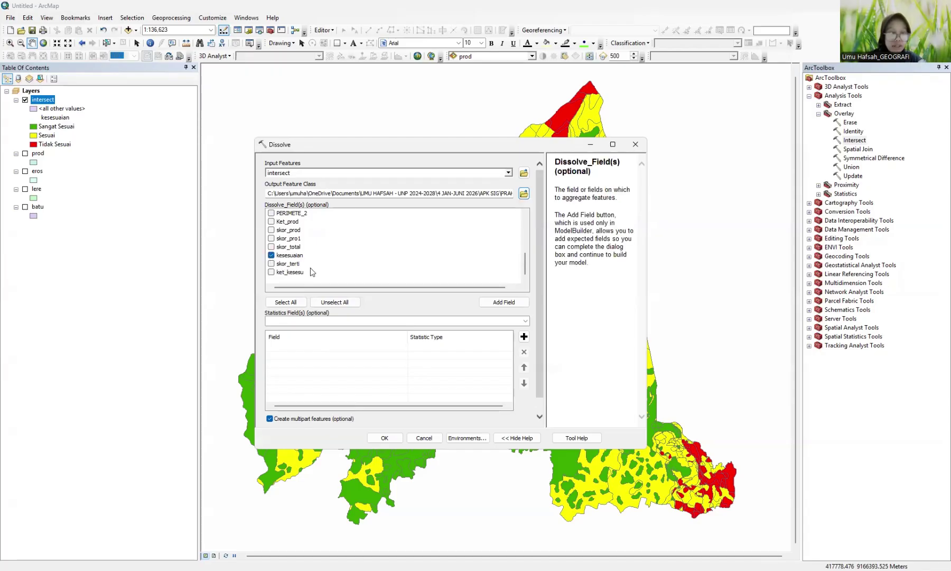
click(272, 256)
click(271, 255)
click(271, 263)
click(271, 273)
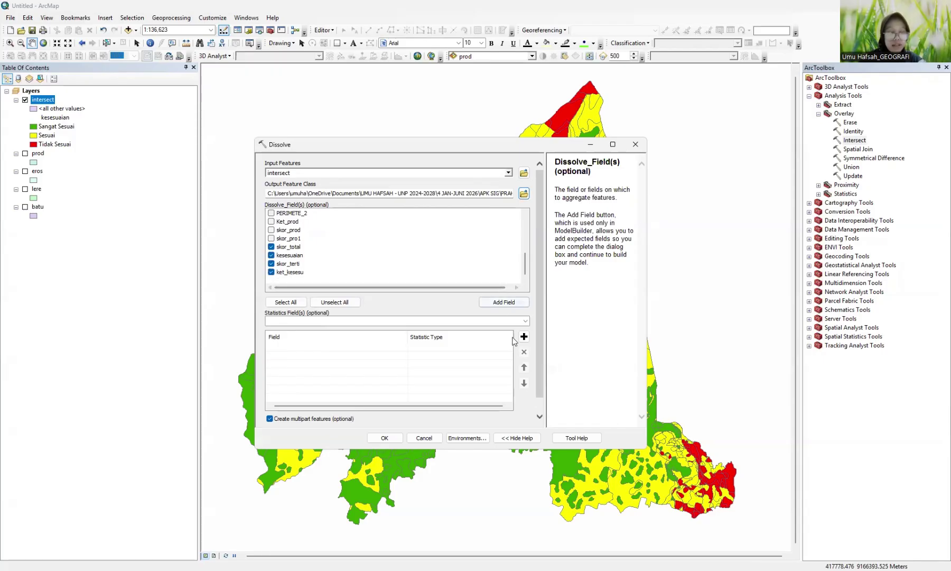
click(380, 440)
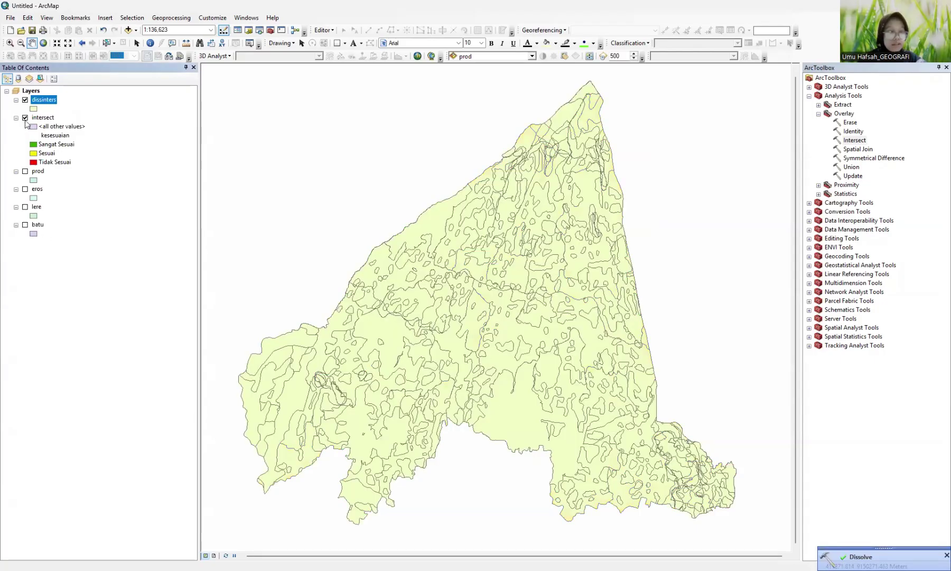
Step: Hide the intersect layer and symbolize dissinters by unique values of kesesuaian, adding all values
click(25, 118)
right_click(50, 99)
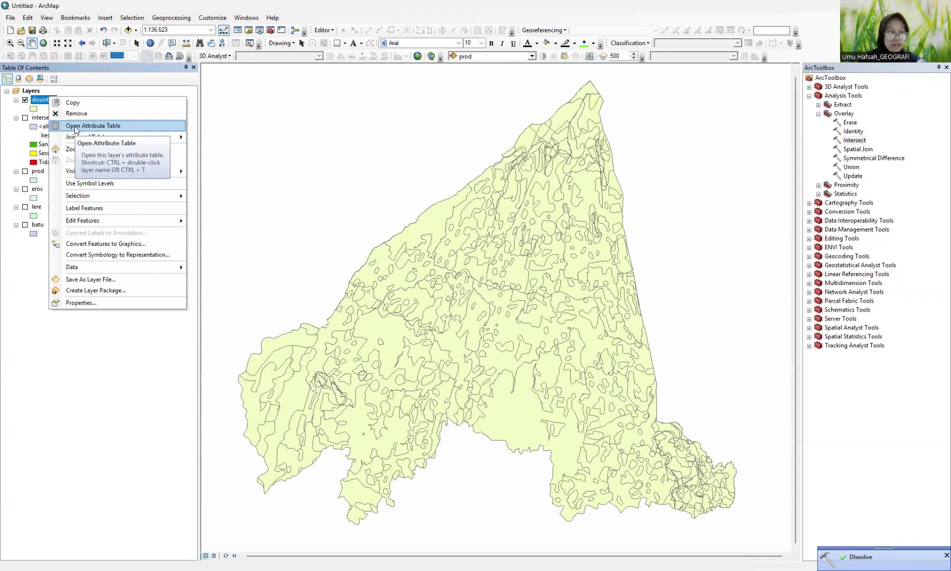
click(103, 302)
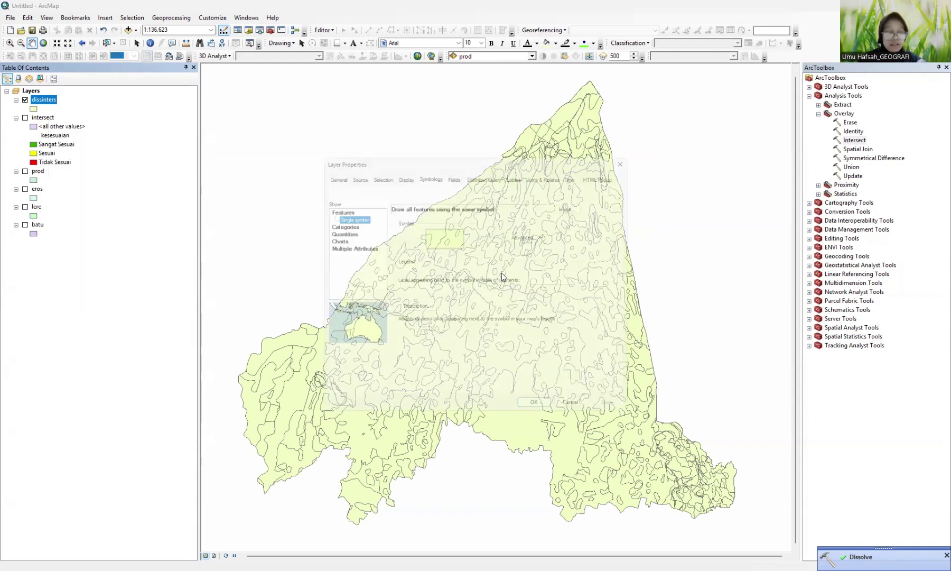
click(451, 169)
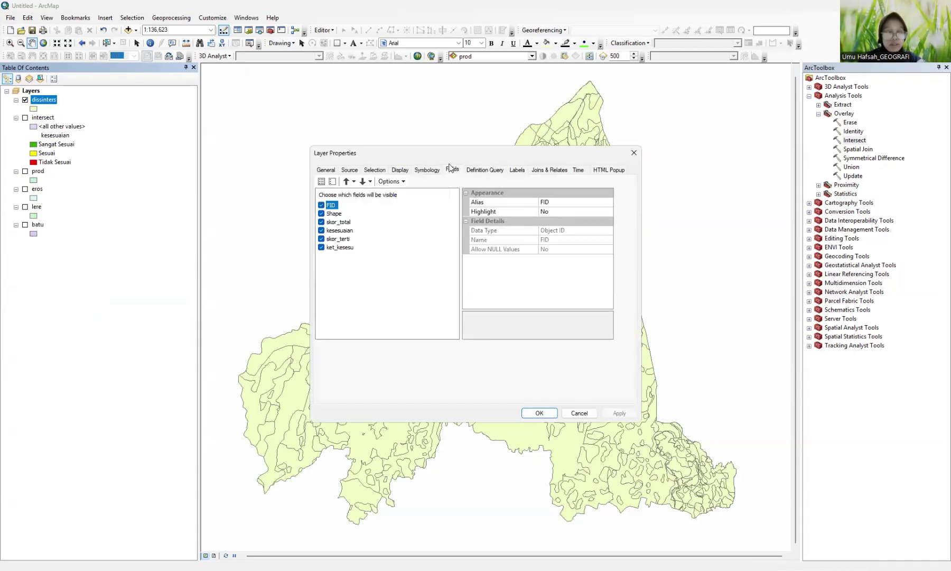
drag(443, 151, 206, 108)
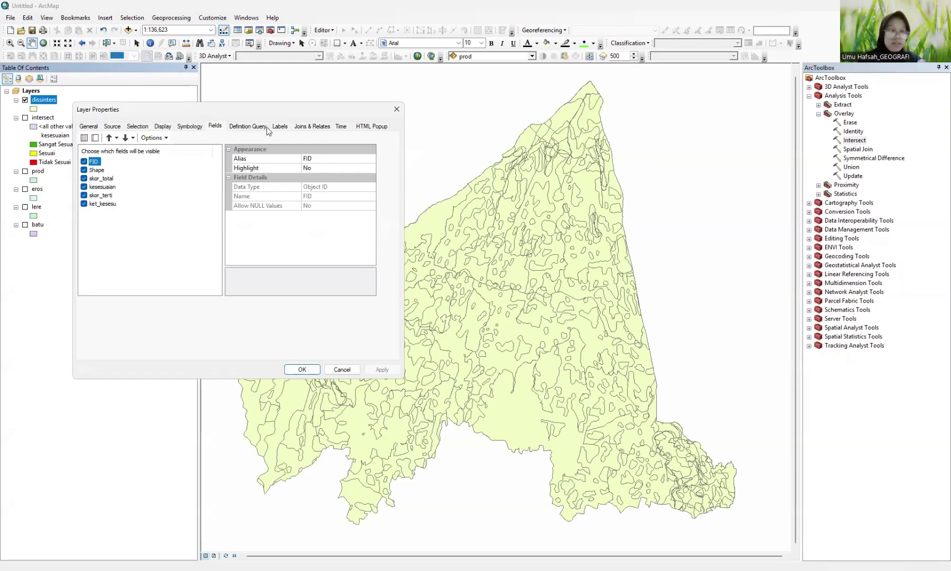
click(163, 127)
click(191, 127)
click(101, 161)
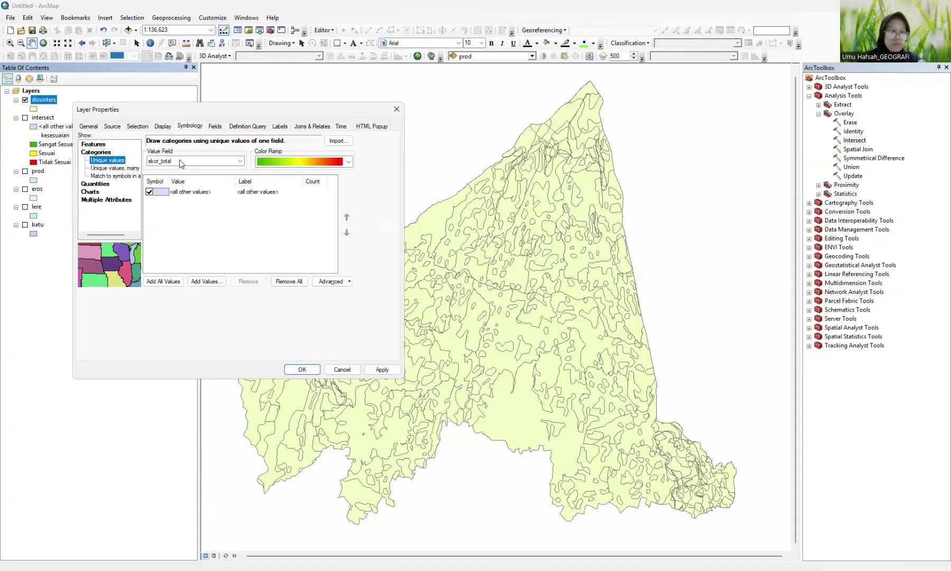
click(181, 163)
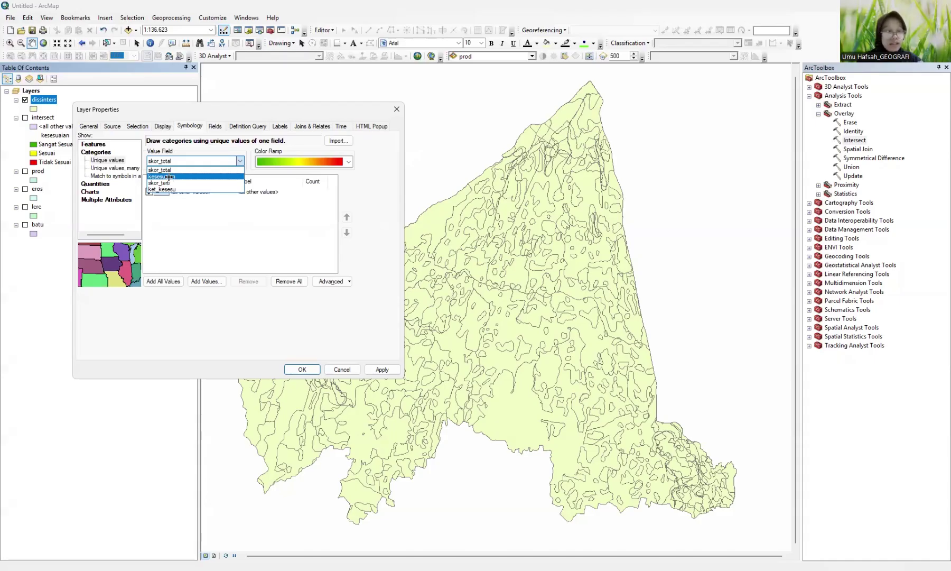
click(168, 176)
click(163, 281)
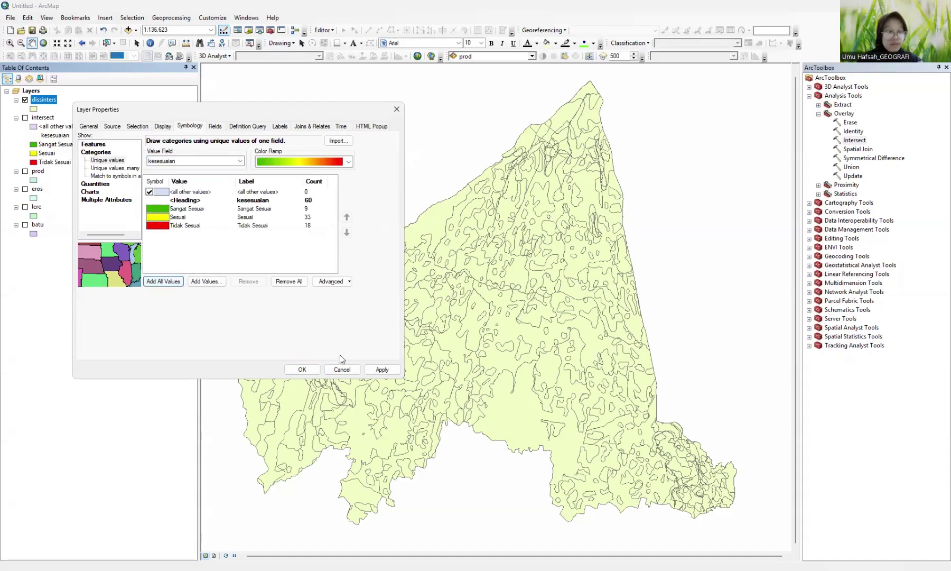
click(381, 369)
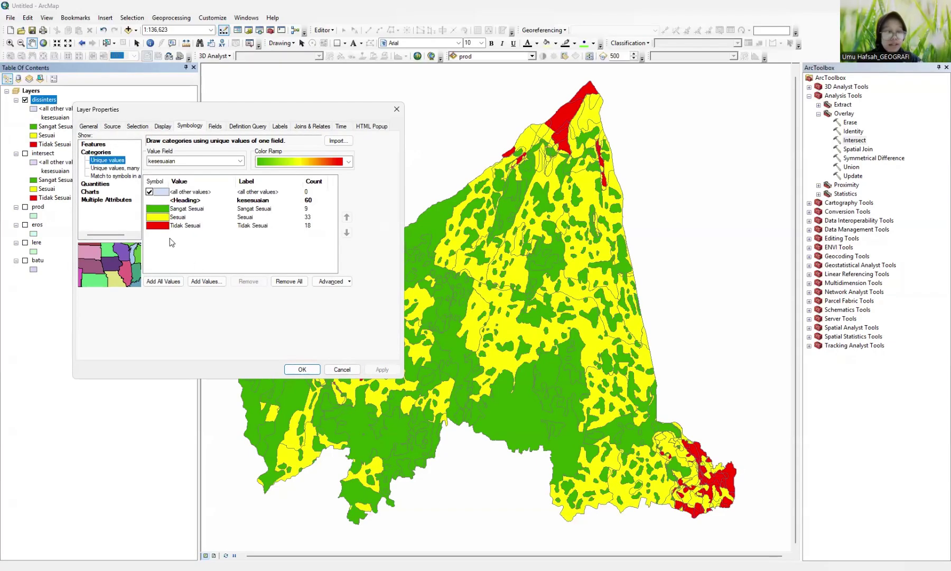
Step: Change the dissinters symbology to unique values of ket_kesesu with all values added, and accept the layer properties
click(170, 242)
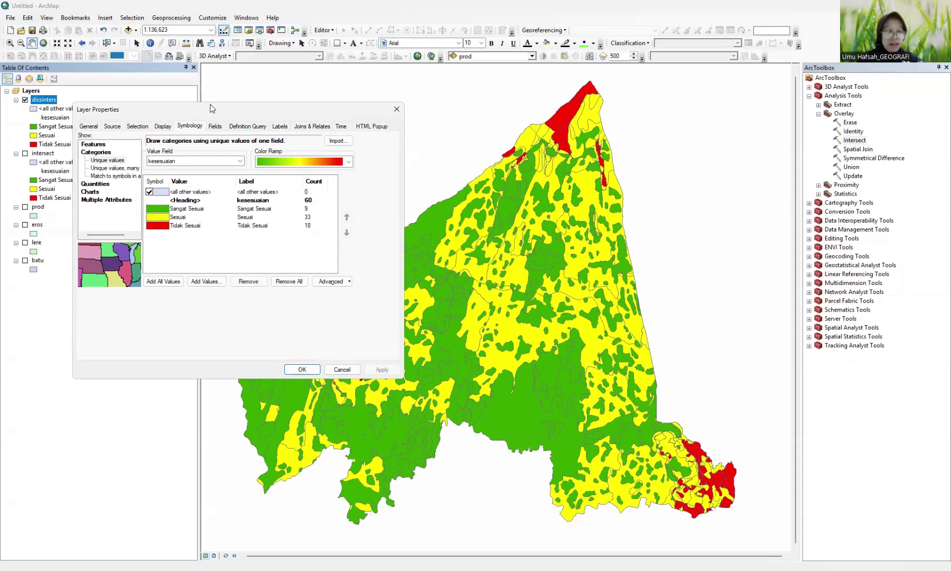
drag(210, 108, 162, 40)
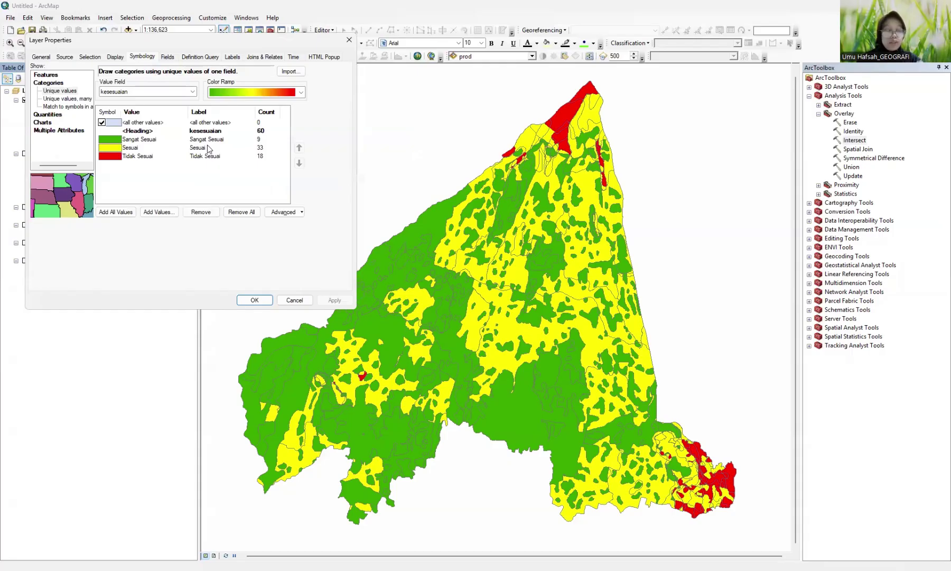
click(191, 91)
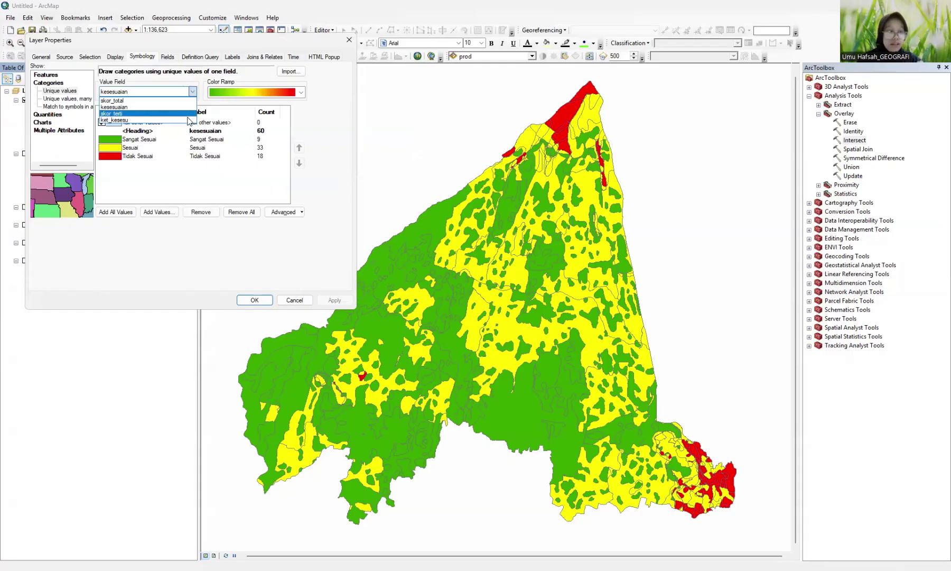
click(184, 120)
click(119, 212)
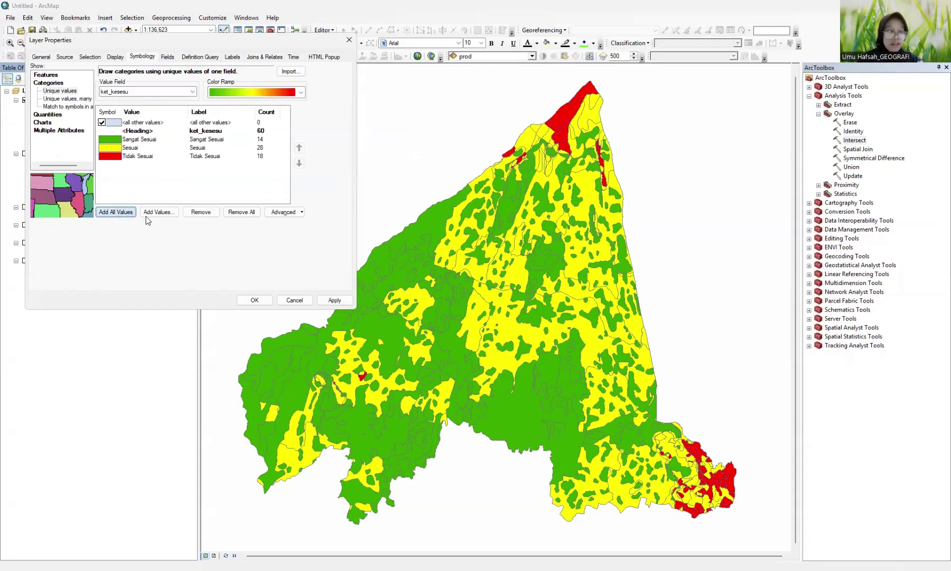
click(327, 300)
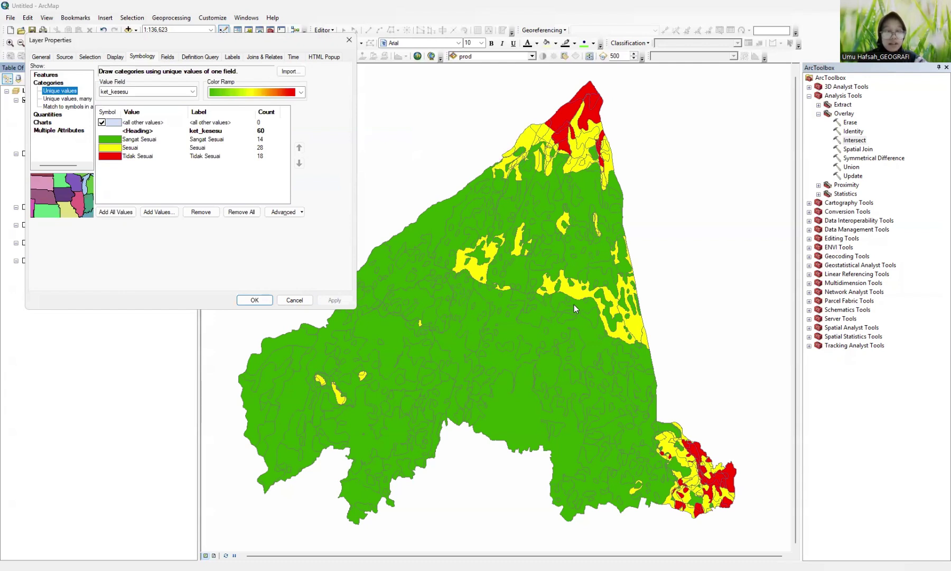
click(257, 300)
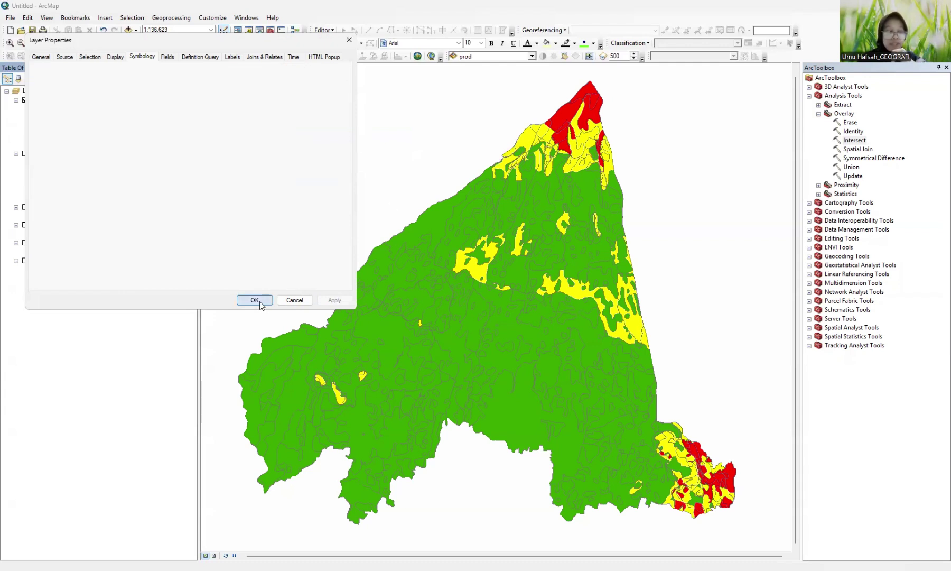
right_click(44, 100)
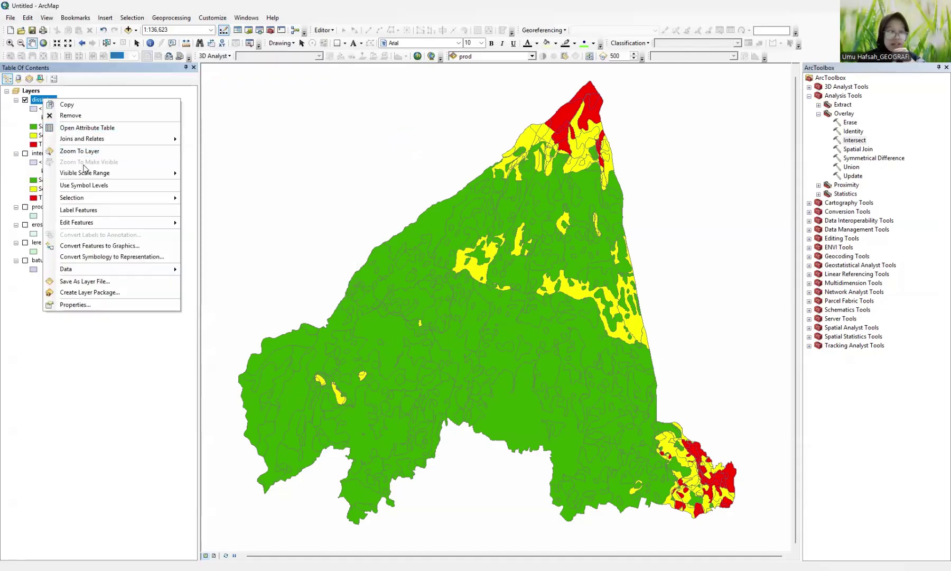
click(105, 357)
drag(558, 289, 563, 284)
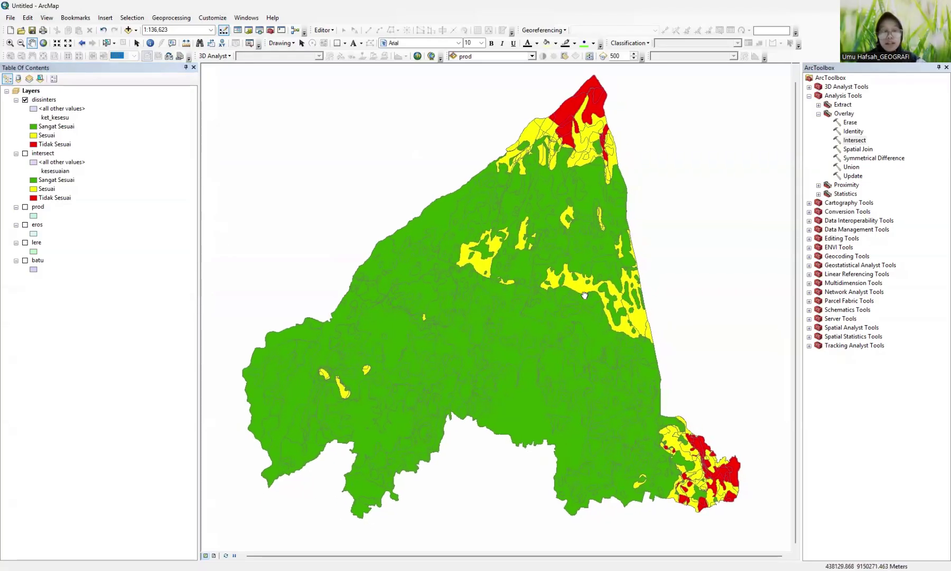
drag(581, 296, 581, 298)
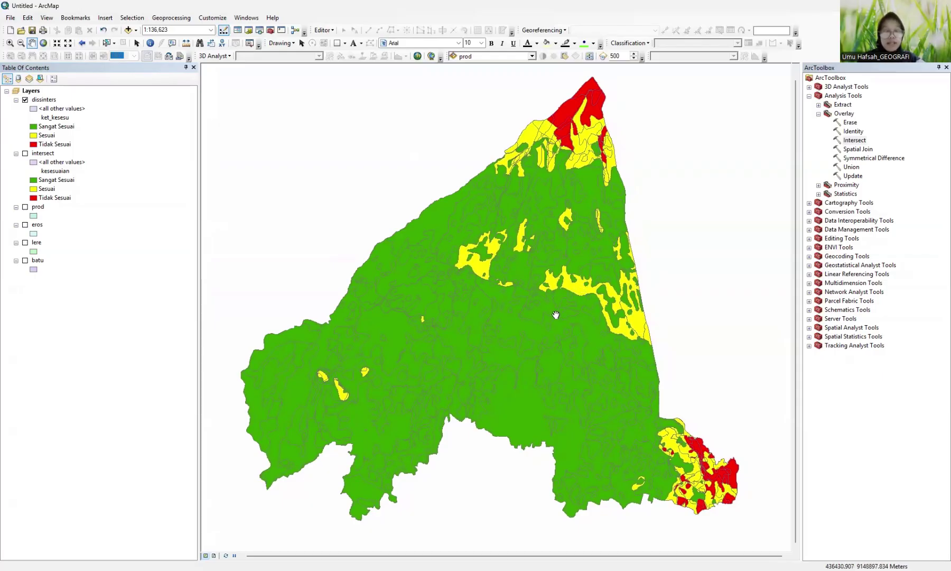
drag(556, 315, 559, 304)
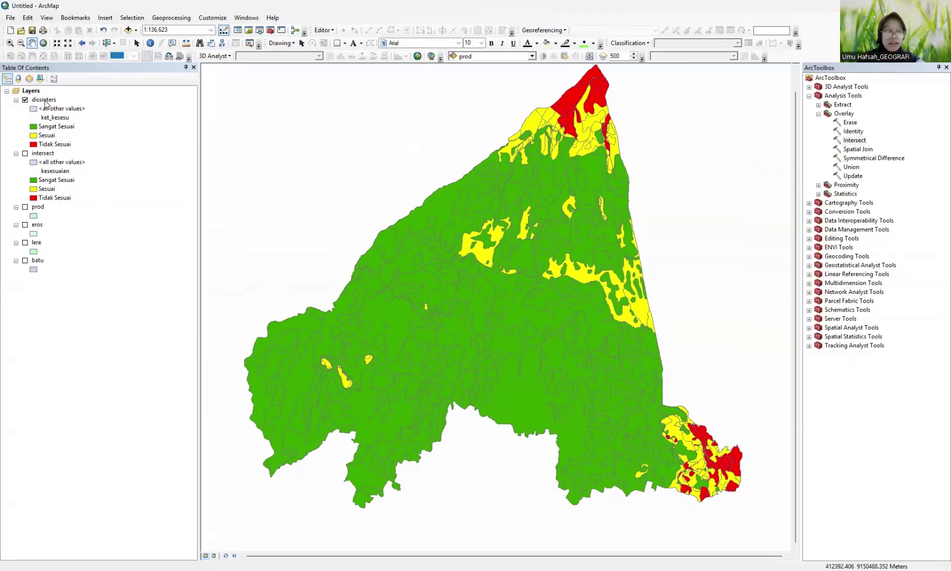
right_click(46, 102)
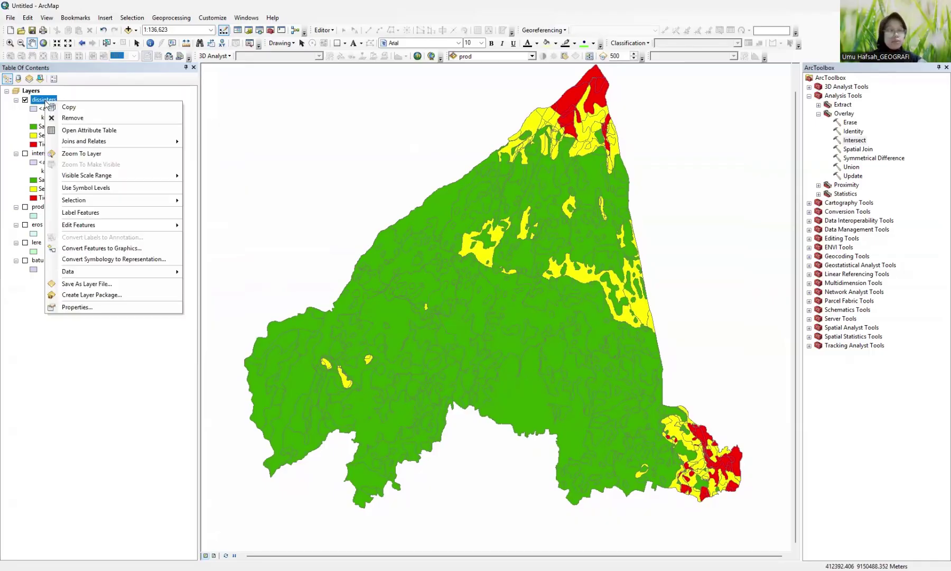
click(121, 365)
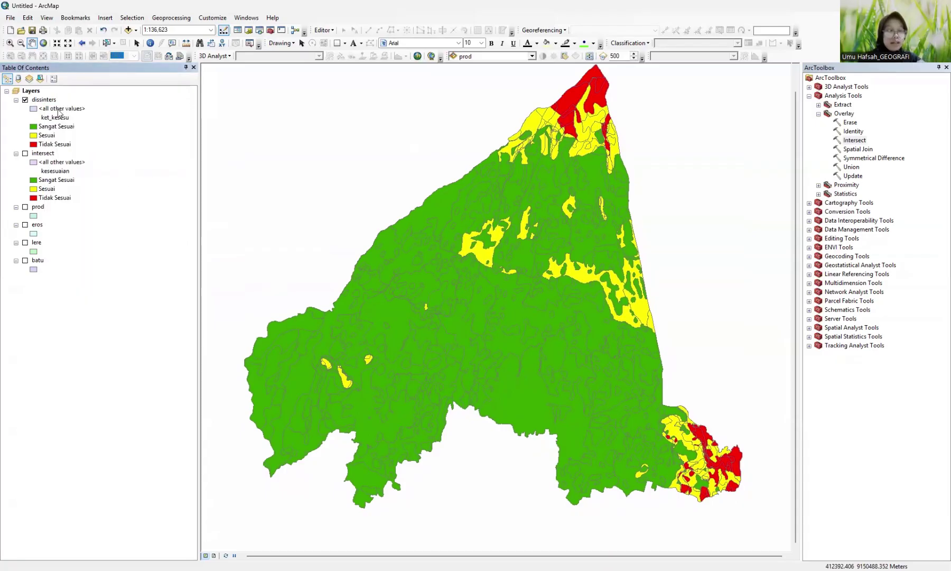
click(88, 340)
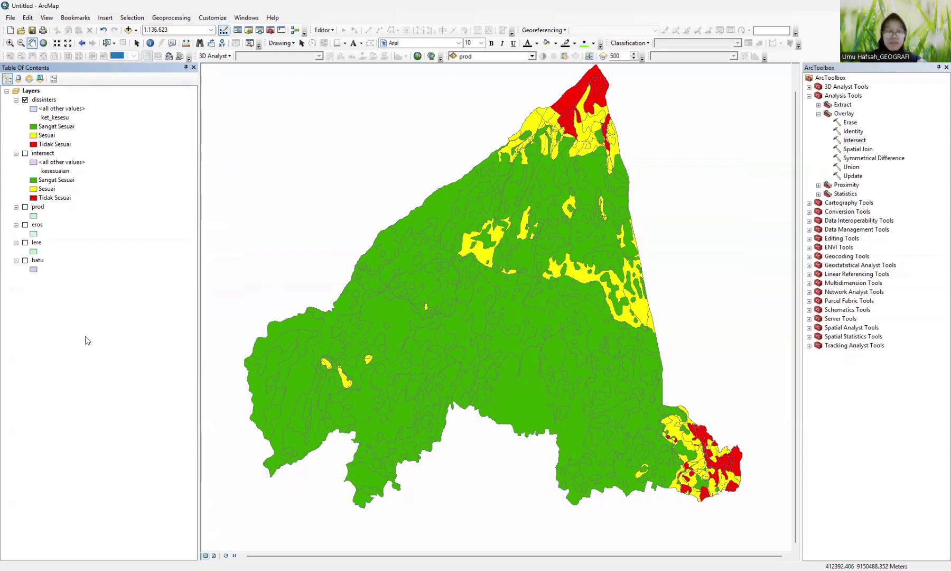
drag(426, 348, 453, 355)
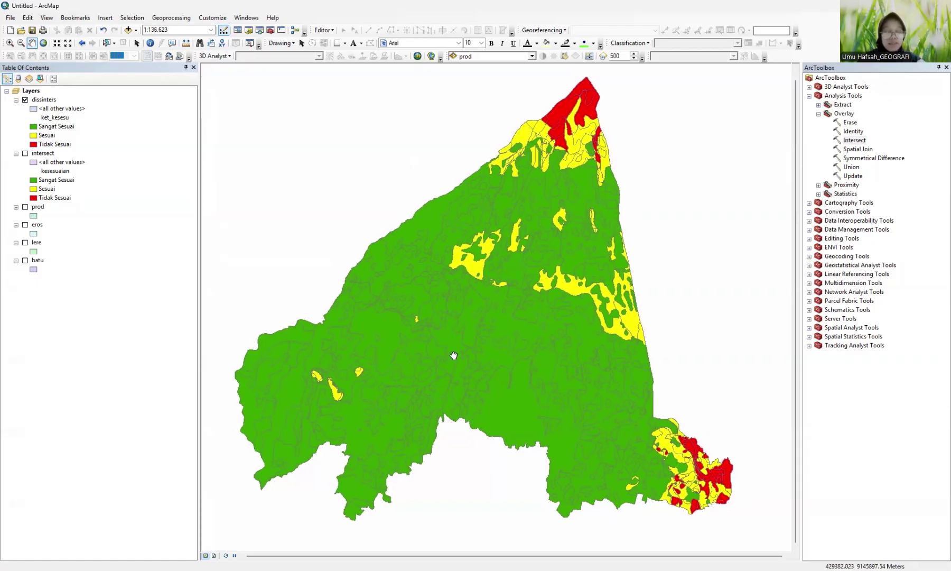